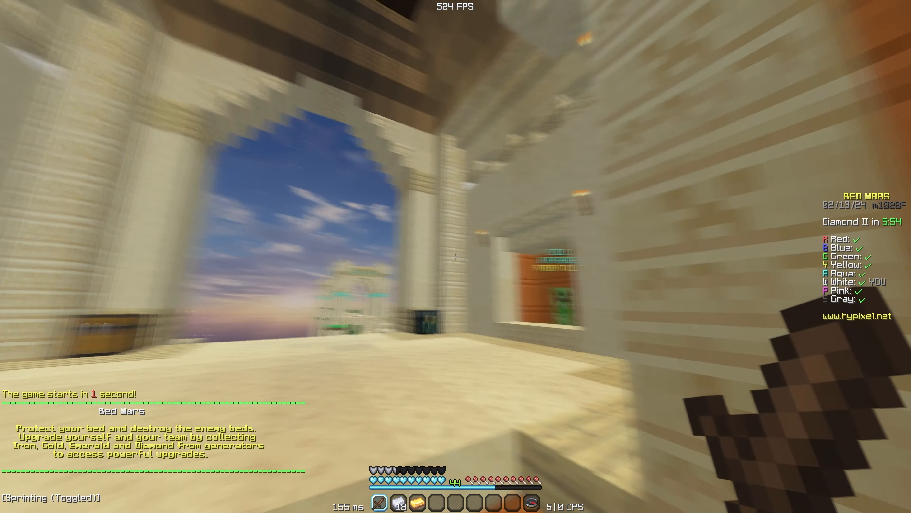
{"action": "key", "text": "w"}
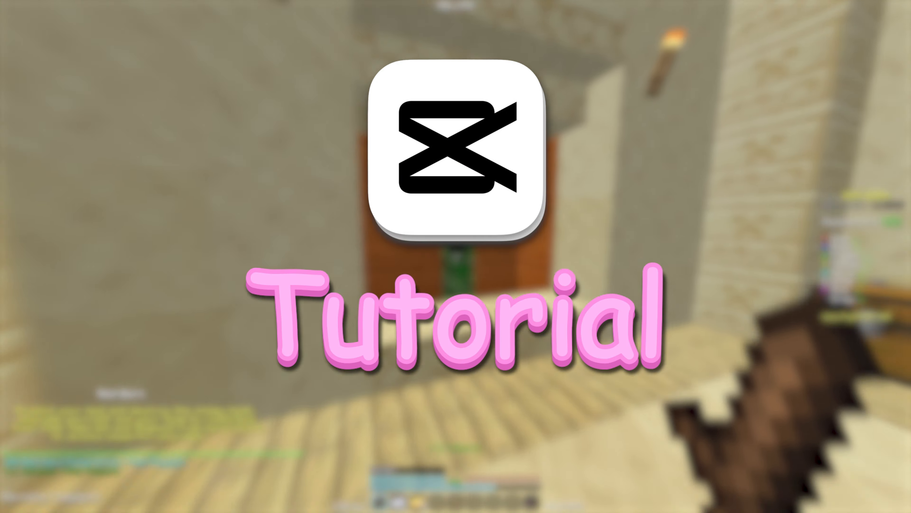
{"action": "right_click", "coordinate": [456, 257]}
{"action": "left_click", "coordinate": [403, 210]}
{"action": "left_click", "coordinate": [403, 210]}
{"action": "key", "text": "Escape"}
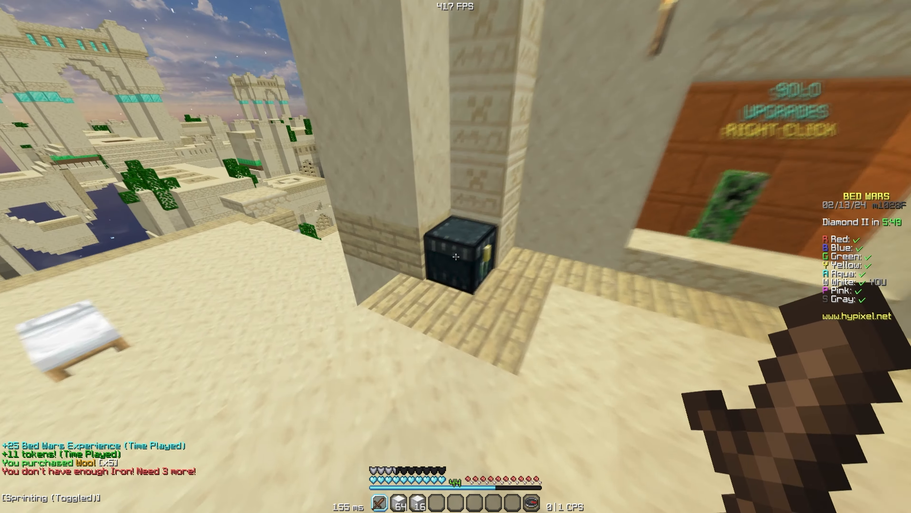
{"action": "right_click", "coordinate": [456, 256]}
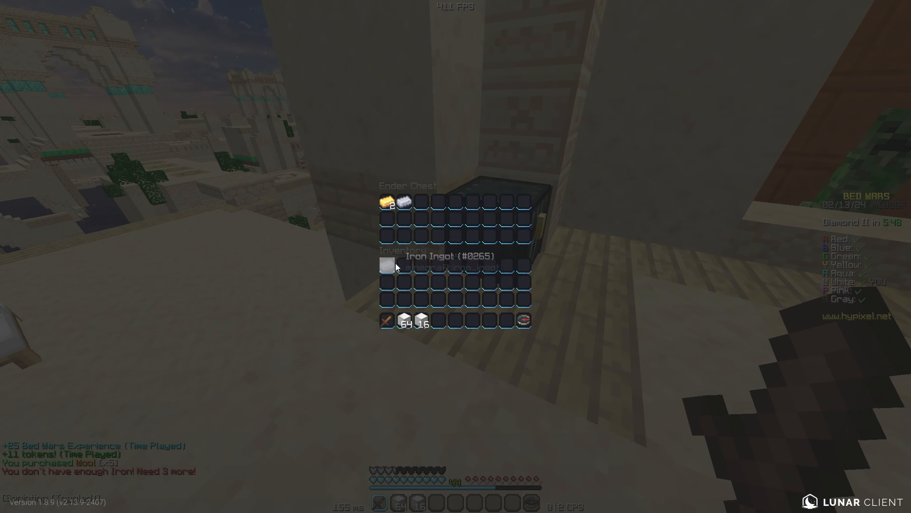
{"action": "key", "text": "Escape"}
{"action": "key", "text": "3"}
{"action": "key", "text": "w"}
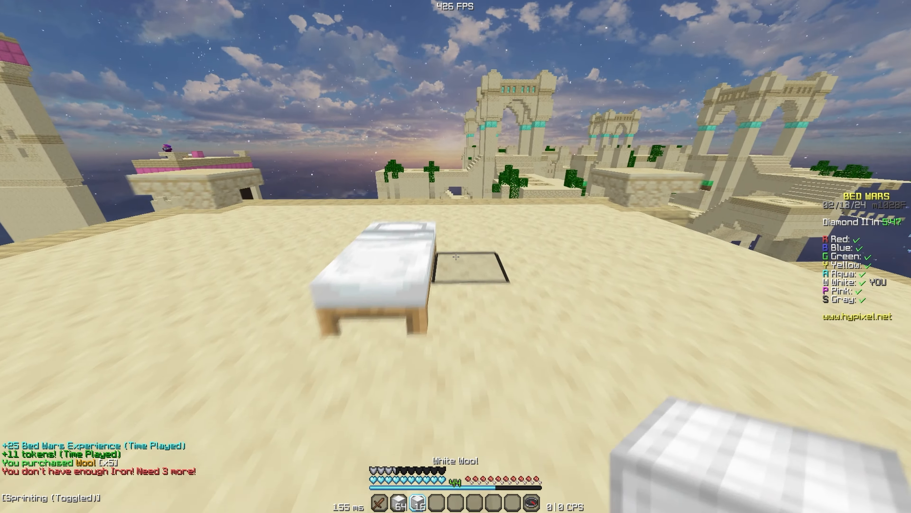
{"action": "right_click", "coordinate": [455, 256]}
{"action": "right_click", "coordinate": [456, 257]}
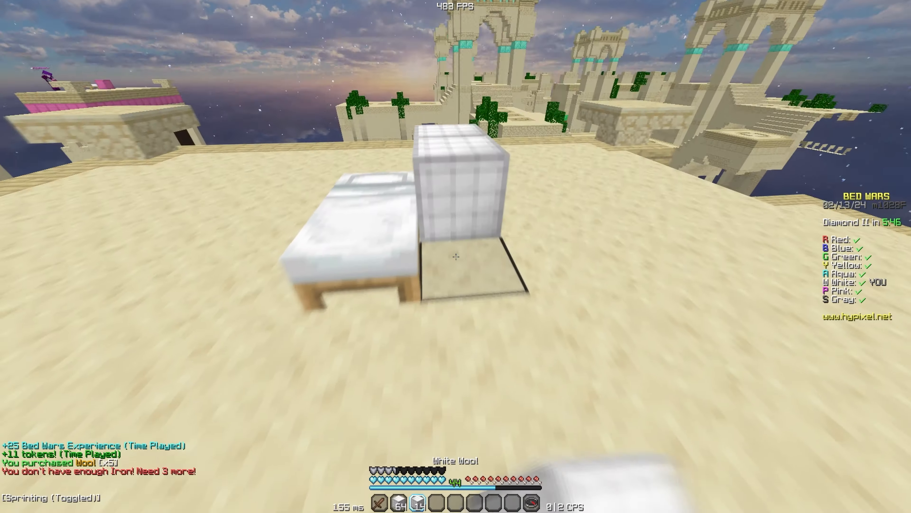
{"action": "key", "text": "s"}
{"action": "right_click", "coordinate": [456, 257]}
{"action": "right_click", "coordinate": [455, 257]}
{"action": "right_click", "coordinate": [456, 257]}
{"action": "right_click", "coordinate": [456, 257]}
{"action": "right_click", "coordinate": [456, 256]}
{"action": "right_click", "coordinate": [455, 256]}
{"action": "right_click", "coordinate": [456, 256]}
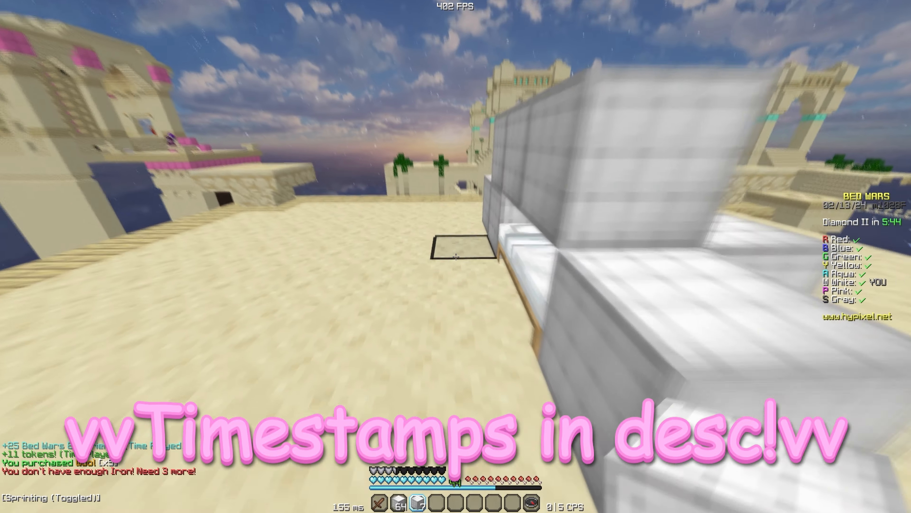
{"action": "key", "text": "space"}
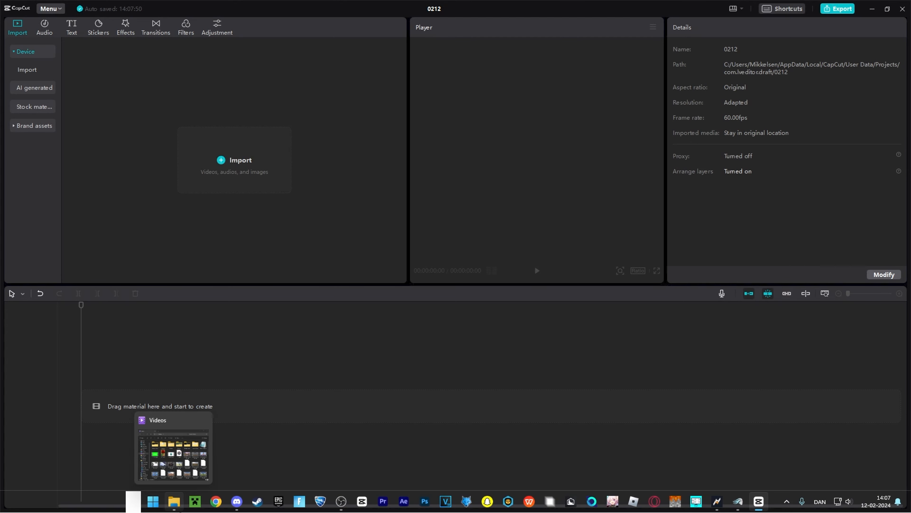
Step: Import 2024-02-03_15-08-53.mp4 from the Videos folder and place it at the start of the timeline
{"action": "left_click", "coordinate": [176, 504]}
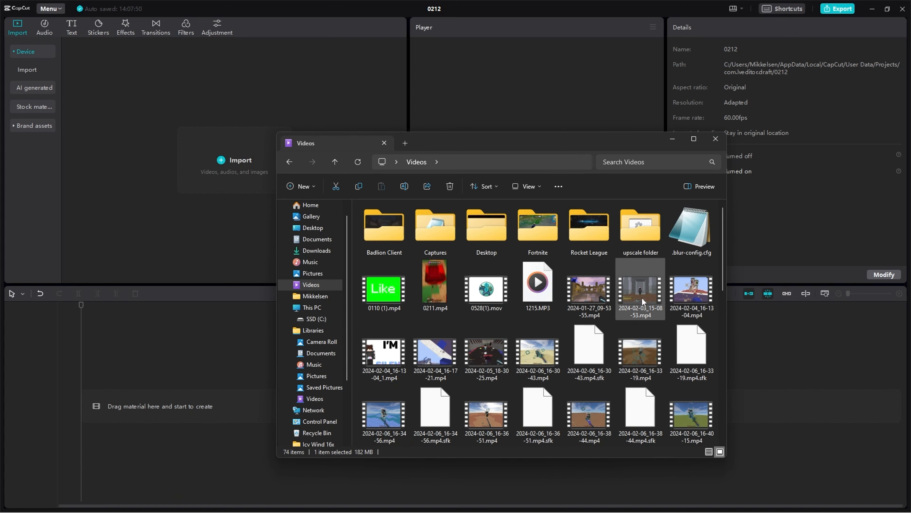
{"action": "left_click_drag", "start_coordinate": [642, 302], "coordinate": [215, 165]}
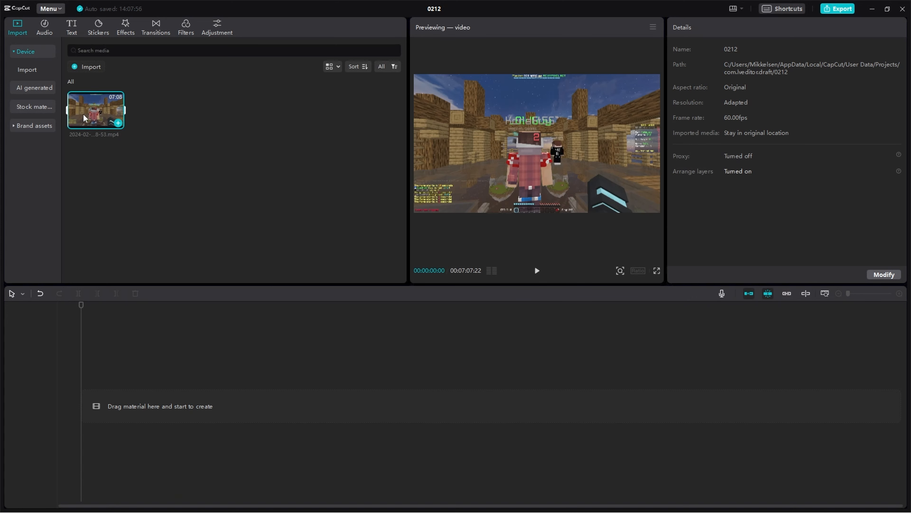
{"action": "left_click_drag", "start_coordinate": [85, 119], "coordinate": [192, 395]}
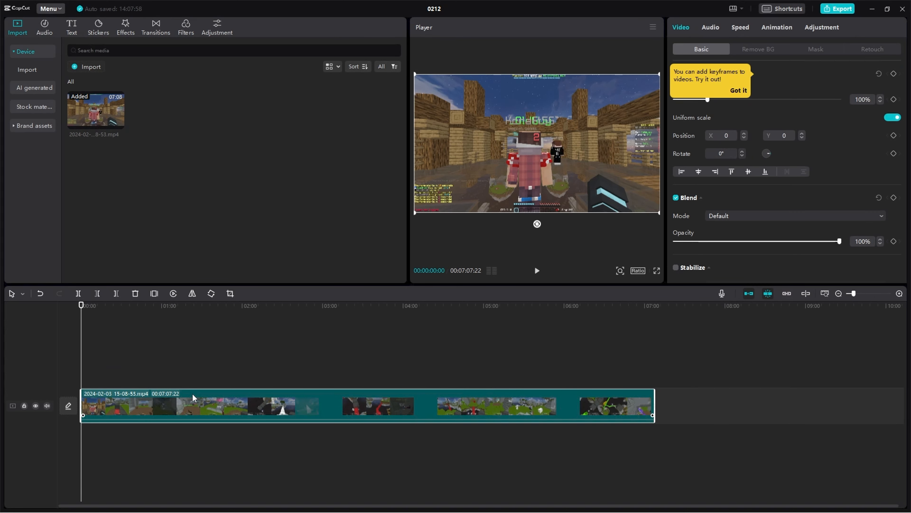
Step: Adjust the timeline zoom and scrub and play through the opening seconds of the clip
{"action": "scroll", "coordinate": [223, 361], "scroll_direction": "down", "scroll_amount": 3}
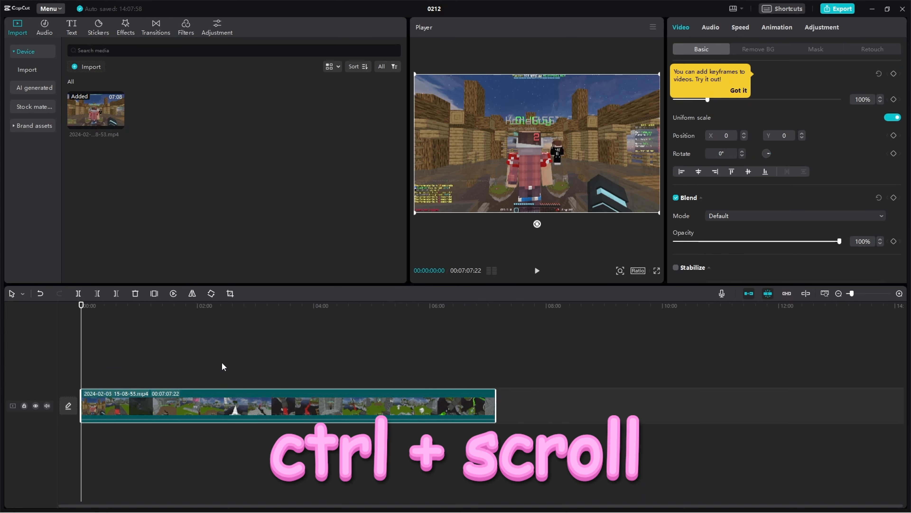
{"action": "scroll", "coordinate": [222, 362], "scroll_direction": "up", "scroll_amount": 3}
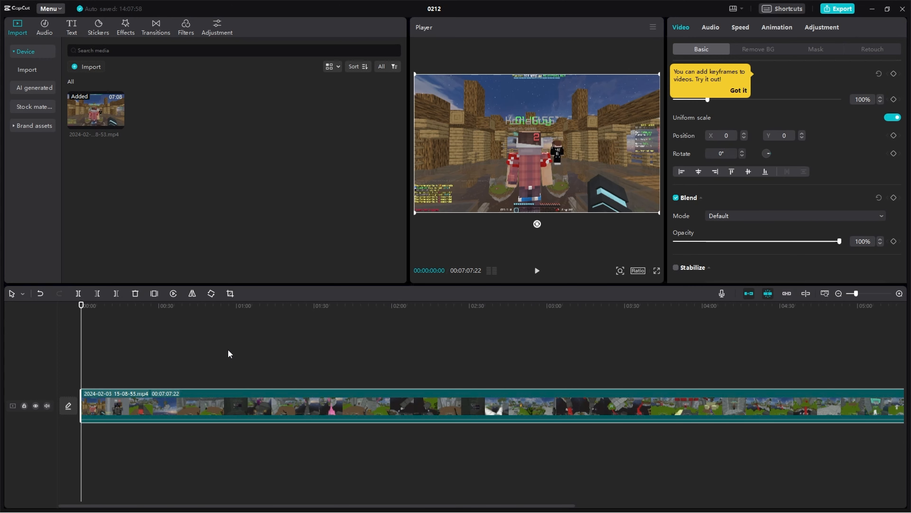
{"action": "scroll", "coordinate": [228, 350], "scroll_direction": "up", "scroll_amount": 3}
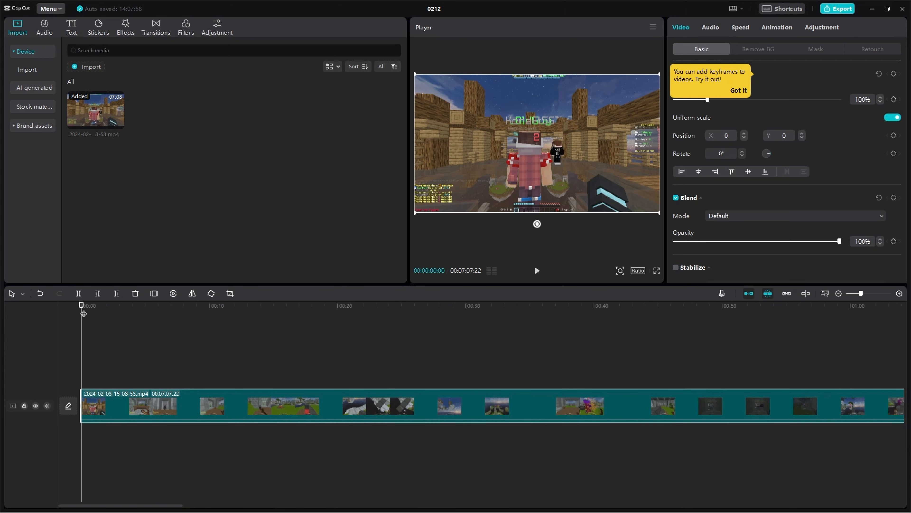
{"action": "left_click_drag", "start_coordinate": [79, 304], "coordinate": [467, 343]}
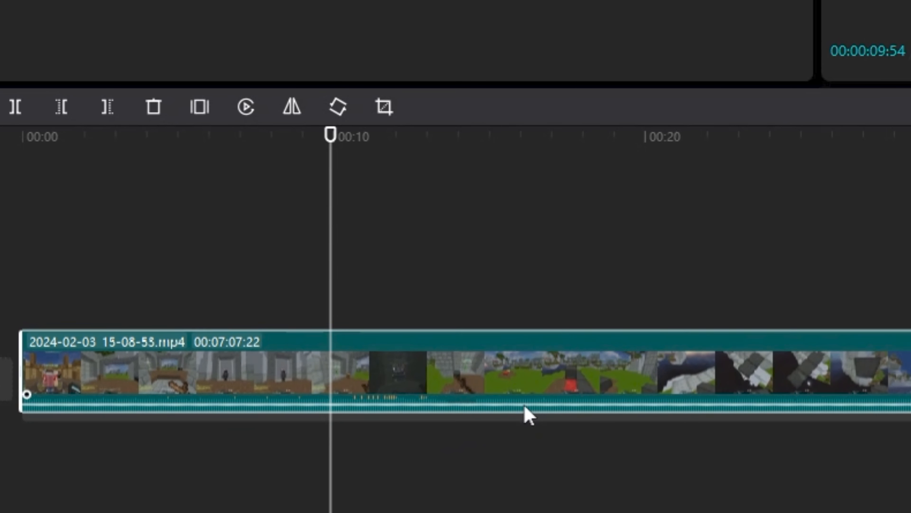
{"action": "left_click_drag", "start_coordinate": [500, 415], "coordinate": [409, 265]}
{"action": "key", "text": "space"}
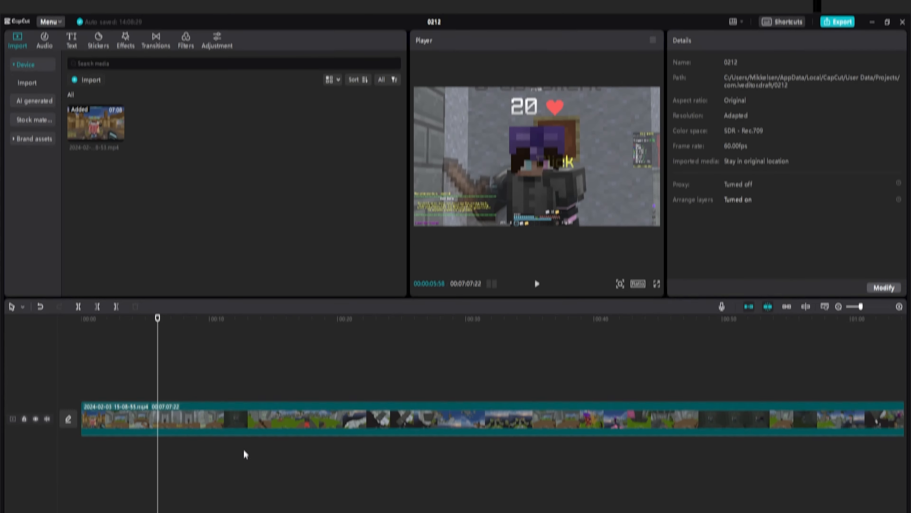
Step: Step the playhead forward frame by frame to 00:00:06:26
{"action": "key", "text": "Right"}
{"action": "key", "text": "Right"}
{"action": "key", "text": "Right"}
{"action": "key", "text": "Right"}
{"action": "key", "text": "Right"}
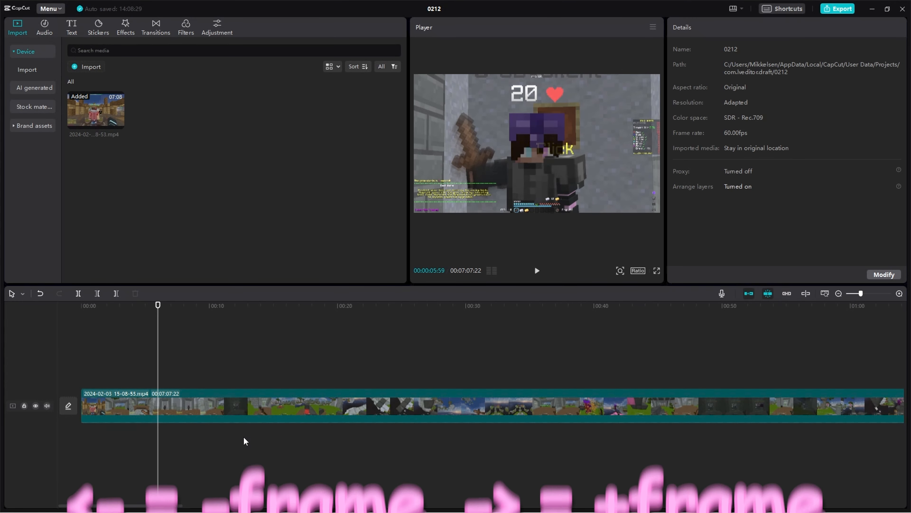
{"action": "key", "text": "Right"}
{"action": "key", "text": "Right"}
{"action": "key", "text": "Right"}
{"action": "key", "text": "Right"}
{"action": "key", "text": "Right"}
{"action": "key", "text": "Right"}
{"action": "key", "text": "Right"}
{"action": "key", "text": "Right"}
{"action": "key", "text": "Right"}
{"action": "key", "text": "Right"}
{"action": "key", "text": "Right"}
{"action": "key", "text": "Right"}
{"action": "key", "text": "Right"}
{"action": "key", "text": "Right"}
{"action": "key", "text": "Right"}
{"action": "key", "text": "Right"}
{"action": "key", "text": "Right"}
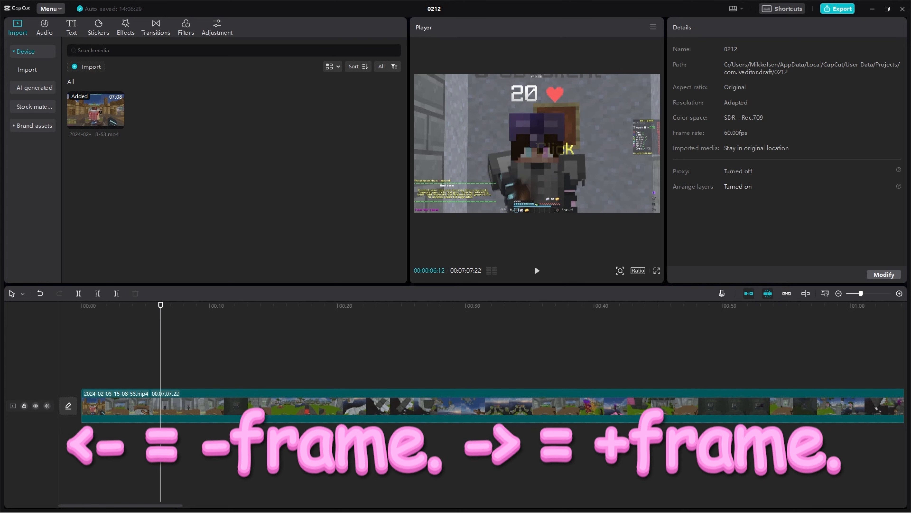
{"action": "key", "text": "Right"}
{"action": "key", "text": "Right"}
{"action": "key", "text": "Right"}
{"action": "key", "text": "Right"}
{"action": "key", "text": "Right"}
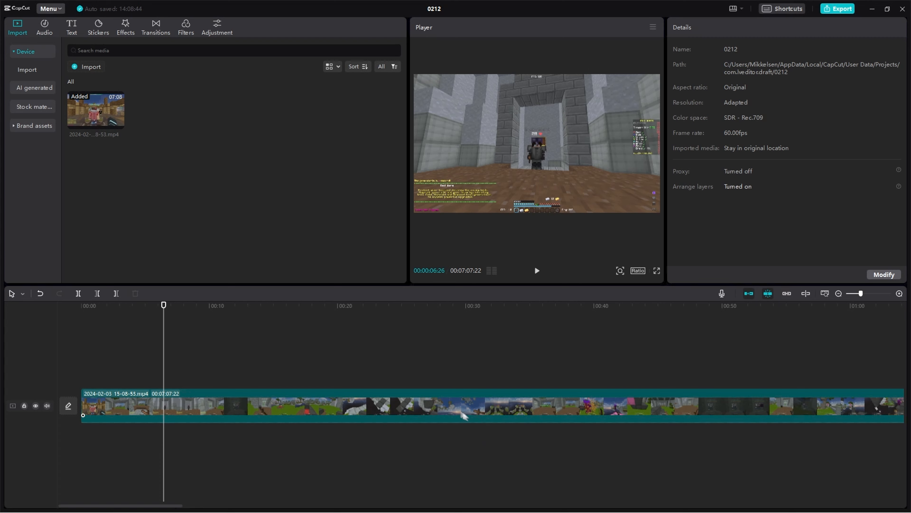
Step: Select the clip on the timeline, dismiss the keyframe tip and look through its basic video settings
{"action": "left_click", "coordinate": [454, 411]}
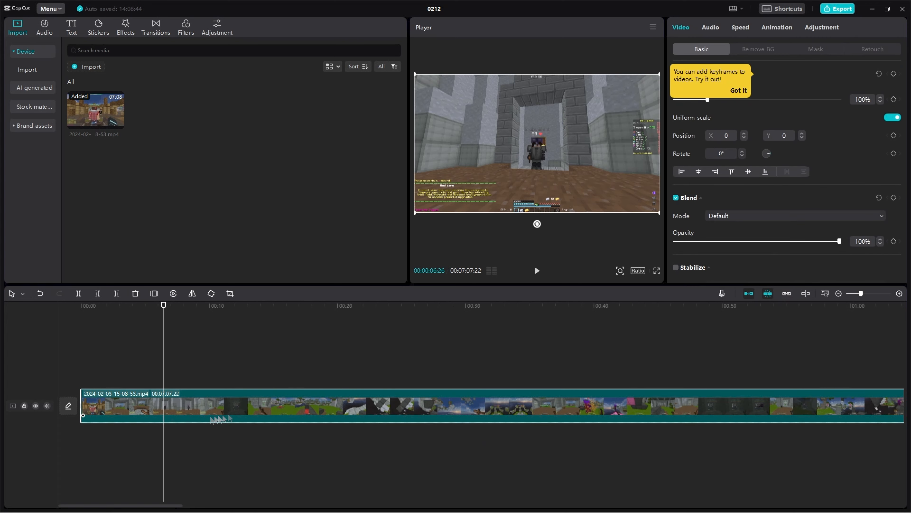
{"action": "left_click", "coordinate": [741, 96]}
{"action": "scroll", "coordinate": [825, 219], "scroll_direction": "down", "scroll_amount": 10}
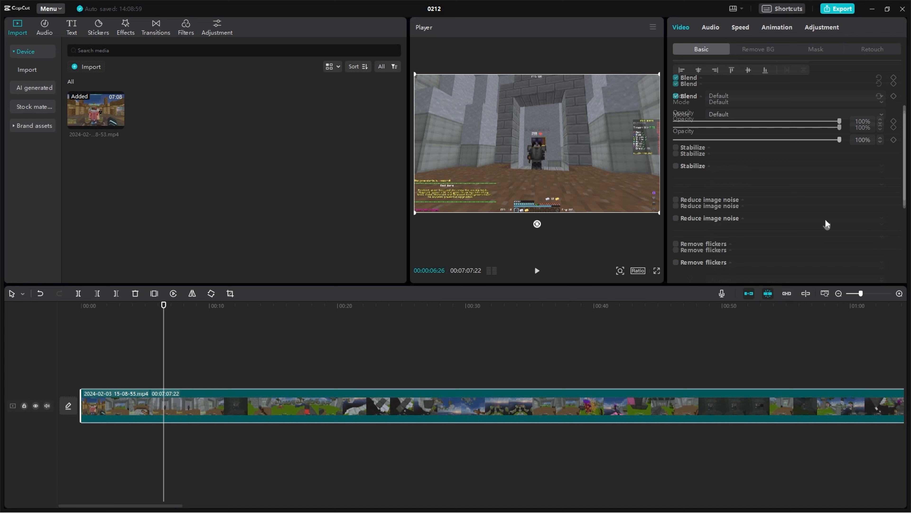
{"action": "scroll", "coordinate": [785, 225], "scroll_direction": "up", "scroll_amount": 9}
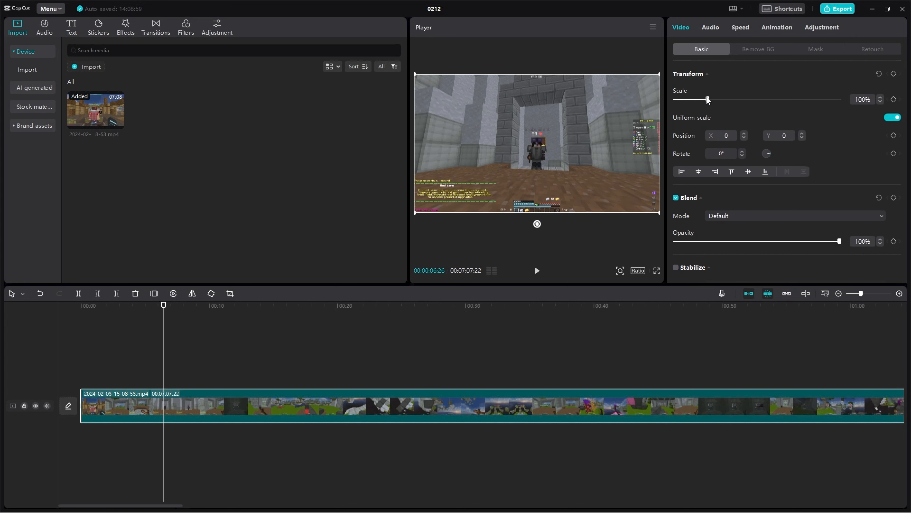
Step: Try enlarging the clip with the scale setting and return the scale to 100%
{"action": "left_click_drag", "start_coordinate": [724, 98], "coordinate": [756, 99]}
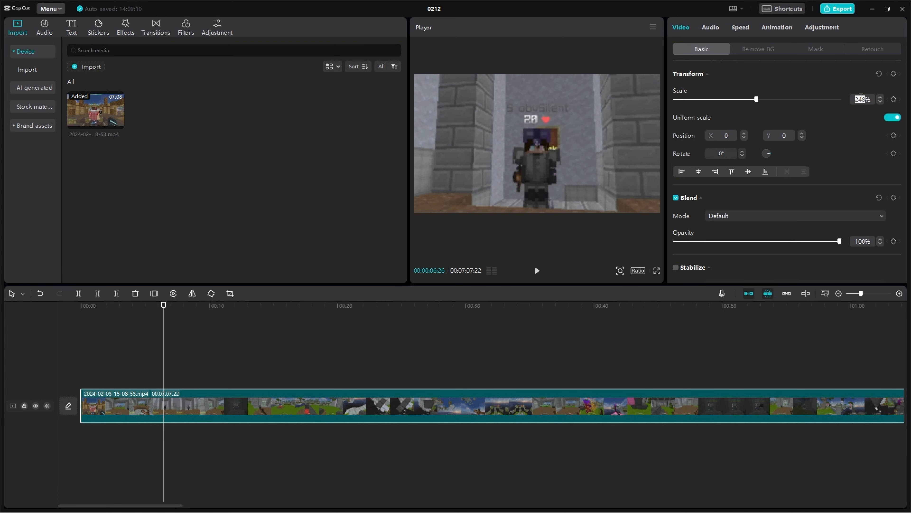
{"action": "type", "text": "100"}
{"action": "key", "text": "Return"}
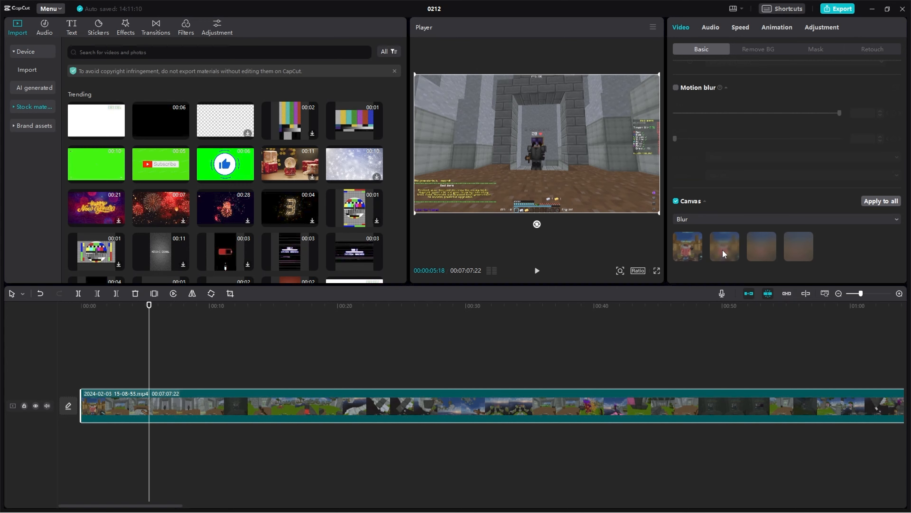
Step: Try the second blur level as the clip's canvas background, followed by solid white, light gray and pure red
{"action": "left_click", "coordinate": [723, 254]}
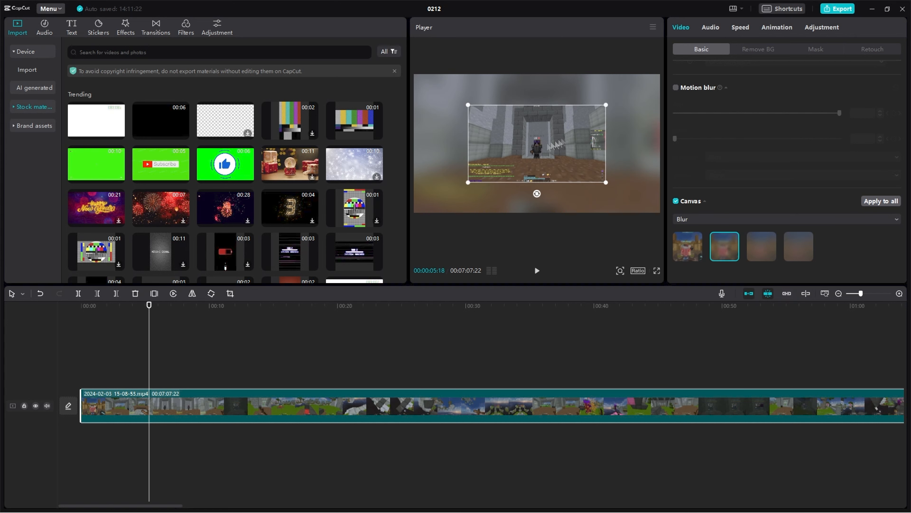
{"action": "left_click", "coordinate": [703, 218]}
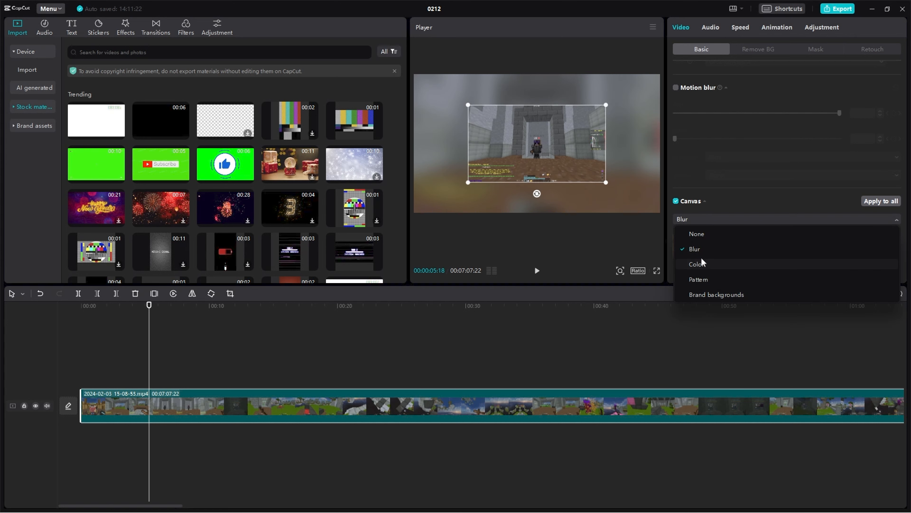
{"action": "left_click", "coordinate": [704, 263]}
{"action": "left_click", "coordinate": [699, 245]}
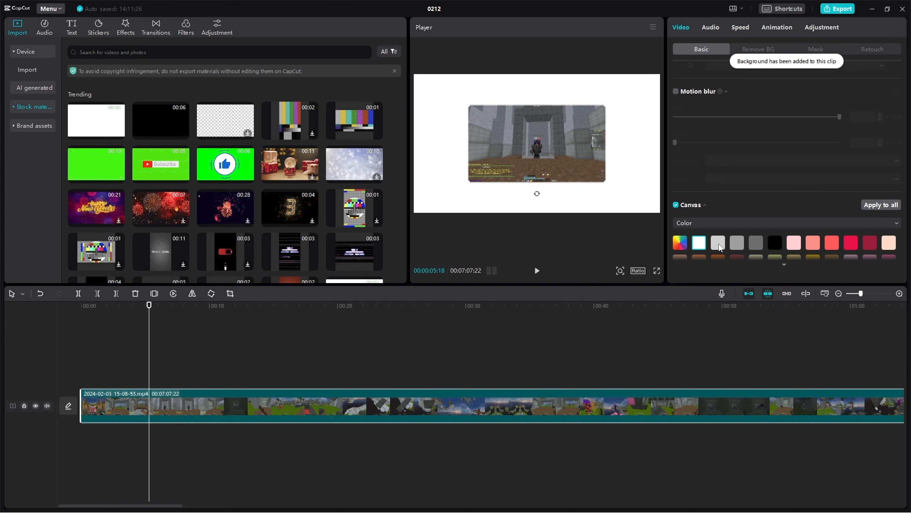
{"action": "left_click", "coordinate": [719, 246]}
{"action": "left_click", "coordinate": [686, 243]}
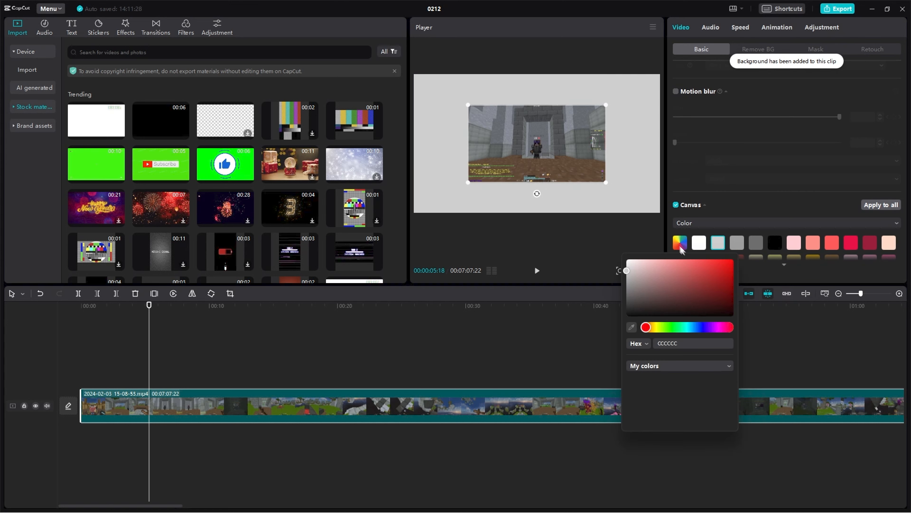
{"action": "left_click", "coordinate": [732, 259]}
Step: Try a beige plaid pattern as the clip's canvas background
{"action": "left_click", "coordinate": [701, 224]}
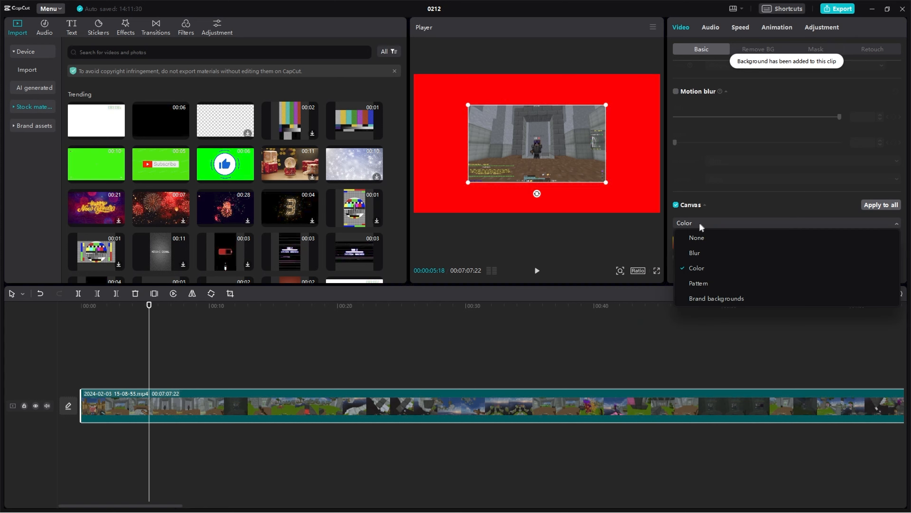
{"action": "left_click", "coordinate": [718, 284]}
{"action": "scroll", "coordinate": [713, 251], "scroll_direction": "down", "scroll_amount": 1}
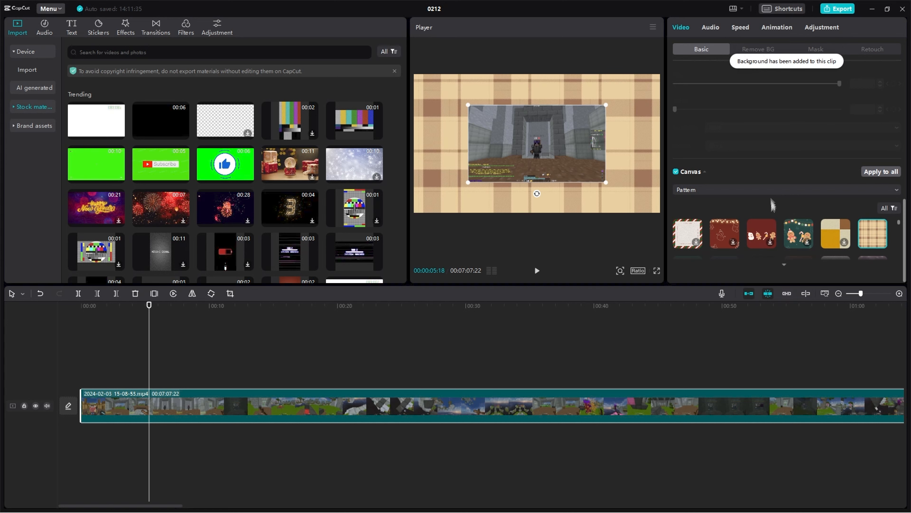
Step: Set the canvas background to None, enlarge the clip to fill the frame and turn off the Canvas option
{"action": "left_click", "coordinate": [714, 193]}
{"action": "left_click", "coordinate": [693, 214]}
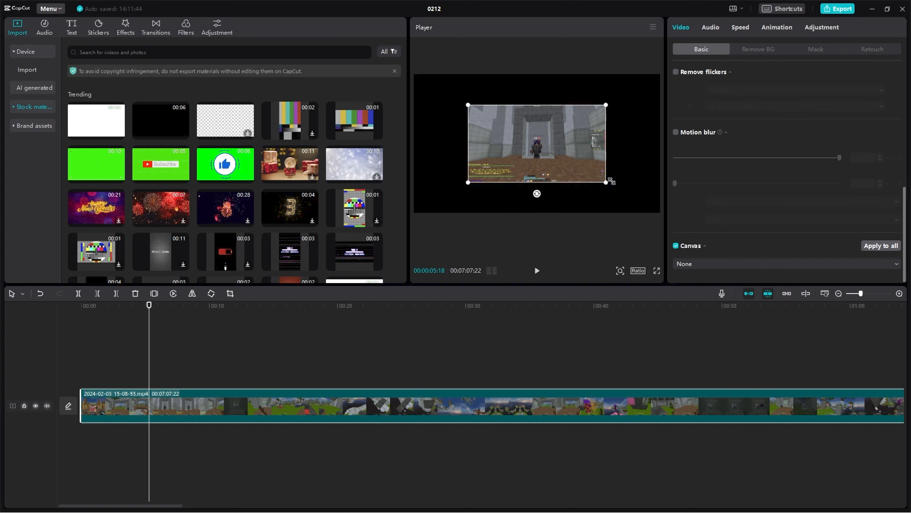
{"action": "left_click_drag", "start_coordinate": [607, 183], "coordinate": [661, 214]}
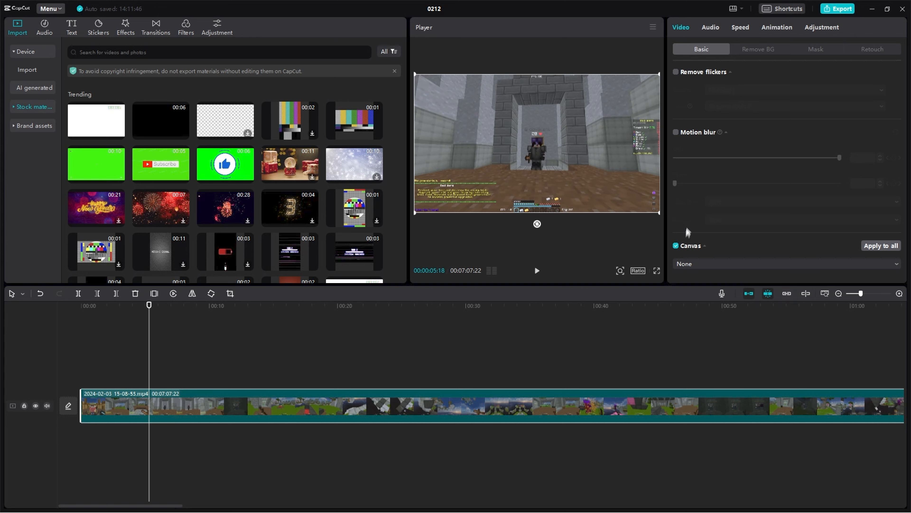
{"action": "left_click", "coordinate": [675, 246]}
Step: Raise the clip's volume to 0.0 dB and try a longer fade-out at its end
{"action": "left_click", "coordinate": [712, 27]}
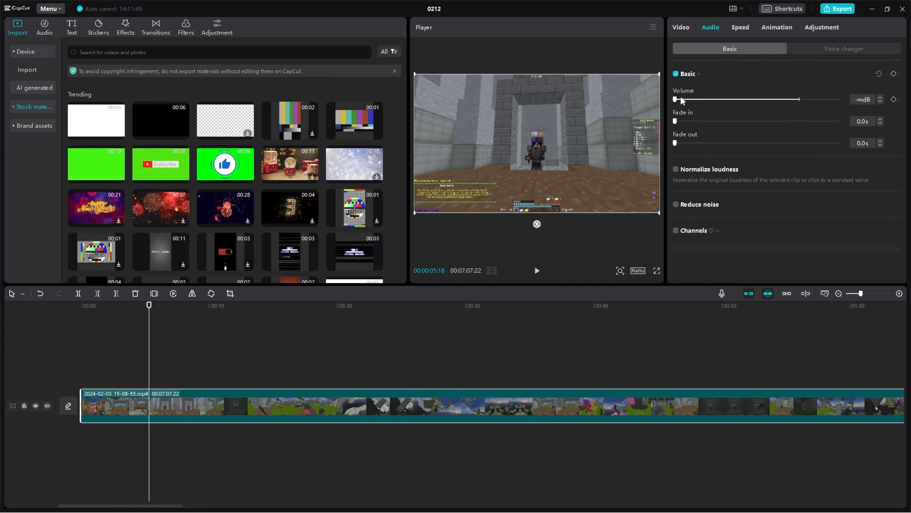
{"action": "left_click_drag", "start_coordinate": [682, 102], "coordinate": [800, 111]}
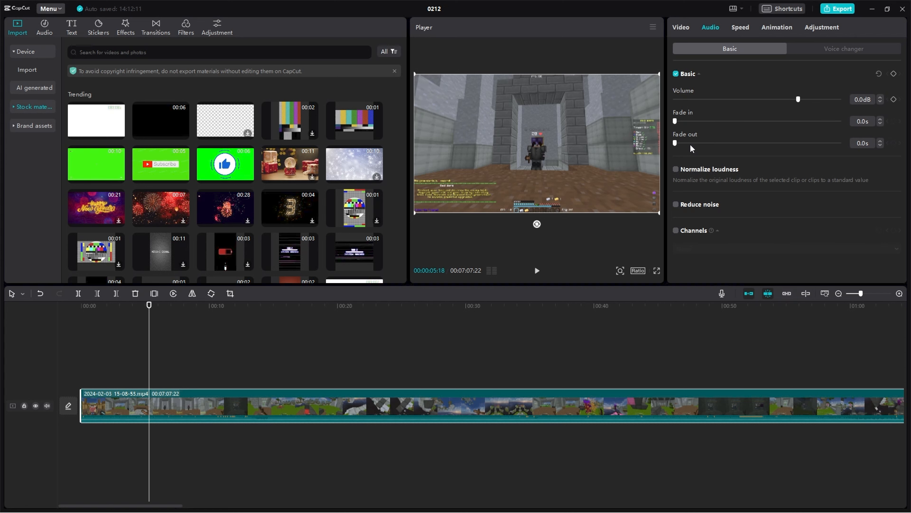
{"action": "left_click_drag", "start_coordinate": [127, 506], "coordinate": [902, 472]}
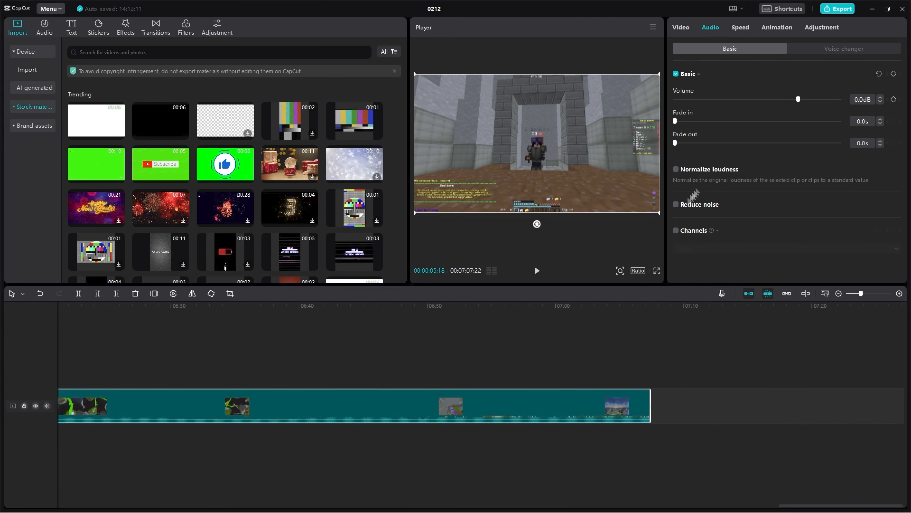
{"action": "left_click_drag", "start_coordinate": [716, 147], "coordinate": [861, 136]}
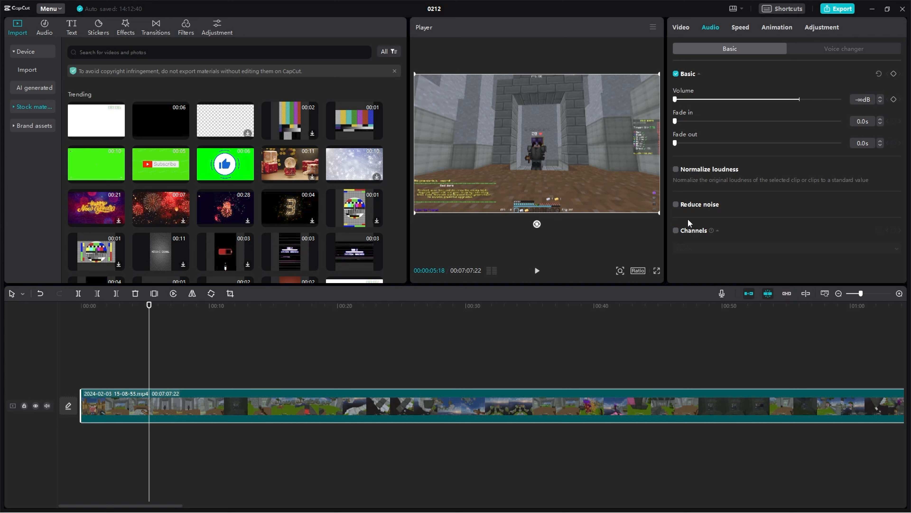
Step: Play back the opening seconds of the gameplay clip at its original speed for comparison
{"action": "left_click", "coordinate": [740, 27]}
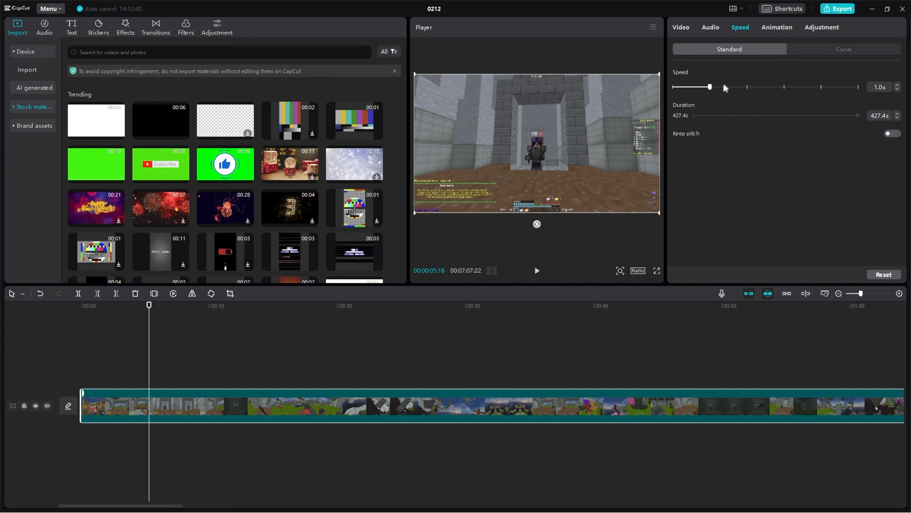
{"action": "left_click", "coordinate": [142, 348]}
{"action": "key", "text": "space"}
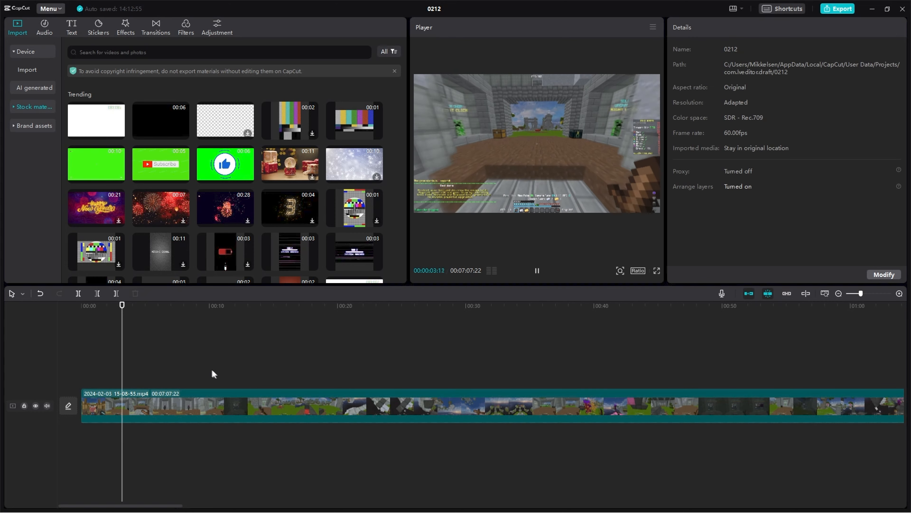
{"action": "key", "text": "space"}
Step: Slow the whole clip to 0.7x speed and play it back
{"action": "left_click", "coordinate": [306, 400]}
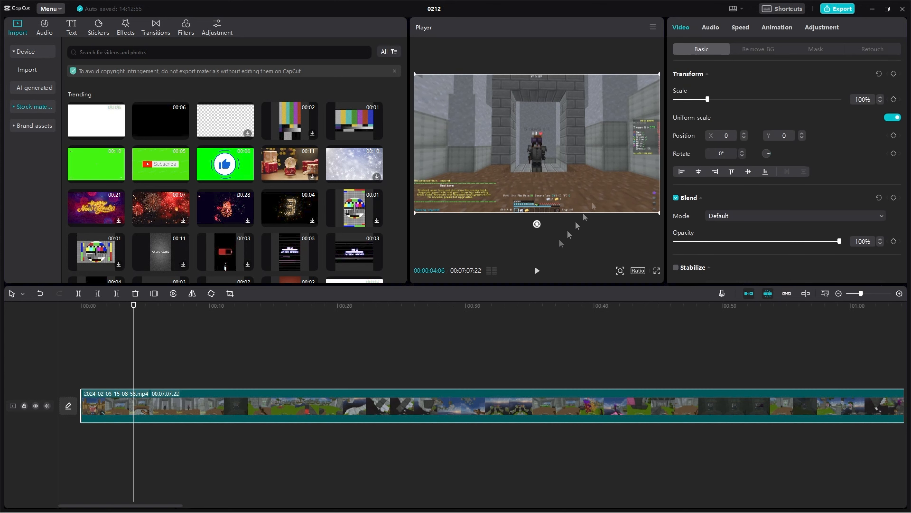
{"action": "left_click", "coordinate": [711, 28]}
{"action": "left_click", "coordinate": [741, 33]}
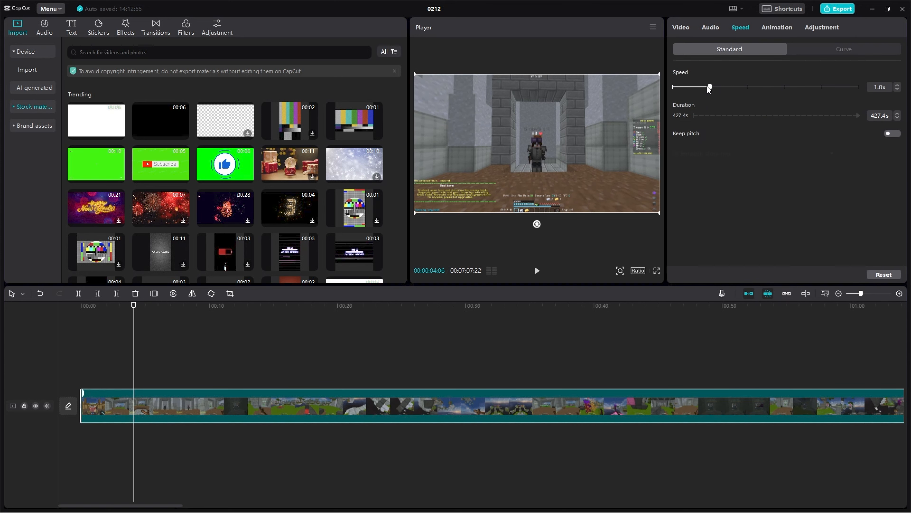
{"action": "left_click", "coordinate": [164, 367]}
{"action": "key", "text": "space"}
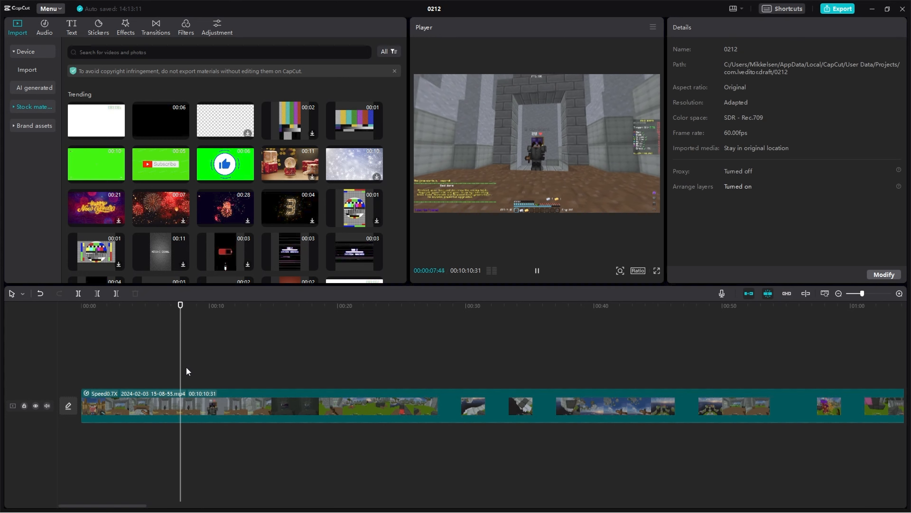
{"action": "key", "text": "space"}
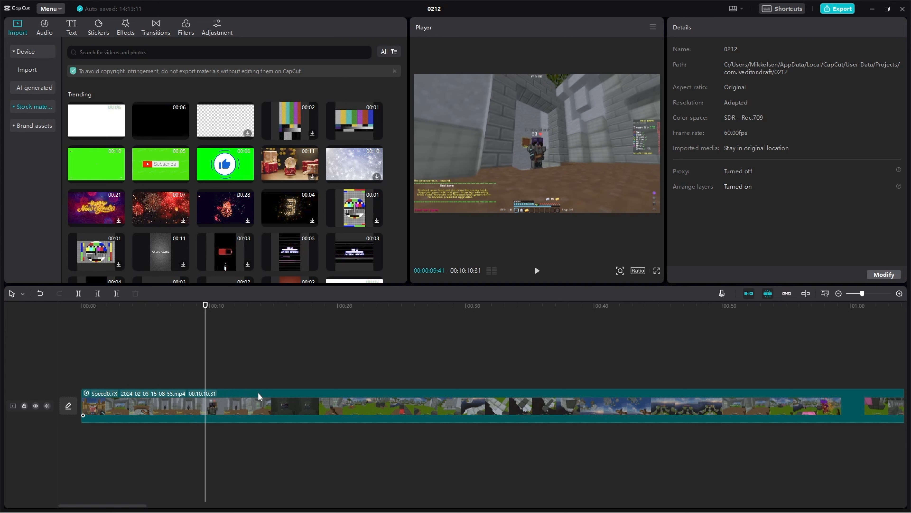
Step: Slow the whole clip further to 0.3x speed and play back the slowed footage
{"action": "left_click", "coordinate": [259, 396]}
{"action": "left_click", "coordinate": [712, 28]}
{"action": "left_click", "coordinate": [741, 28]}
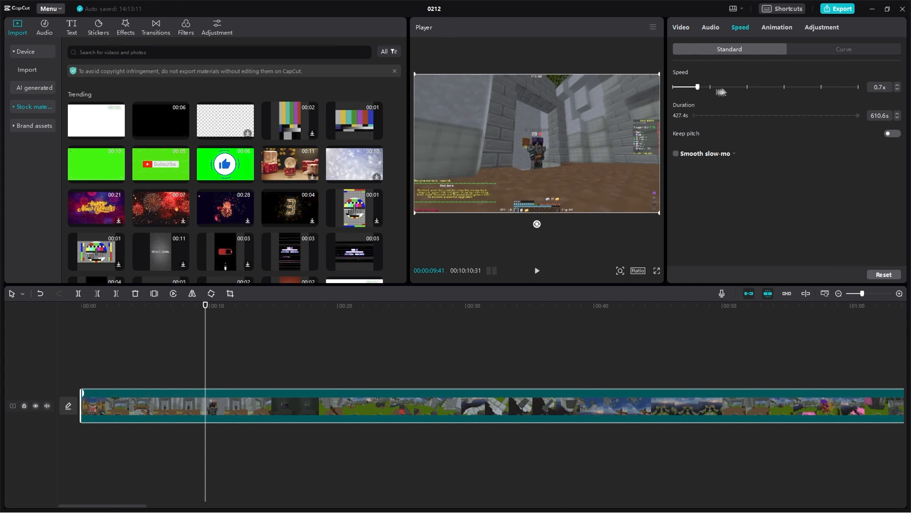
{"action": "left_click_drag", "start_coordinate": [684, 89], "coordinate": [683, 89]}
{"action": "left_click", "coordinate": [357, 366]}
{"action": "key", "text": "space"}
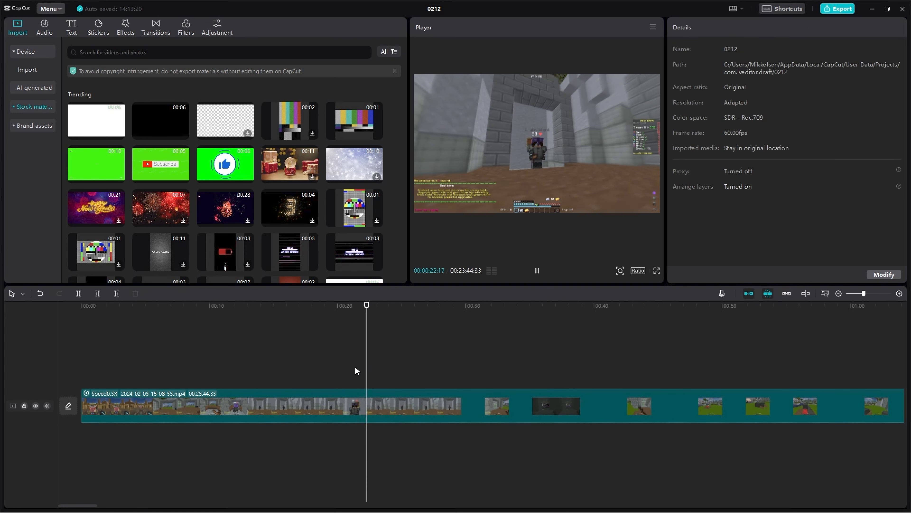
{"action": "key", "text": "space"}
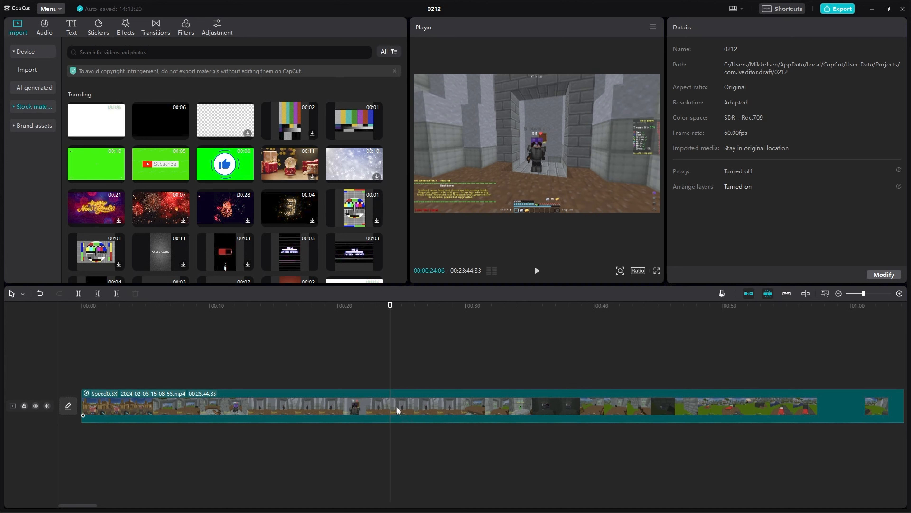
{"action": "left_click", "coordinate": [359, 377]}
{"action": "key", "text": "space"}
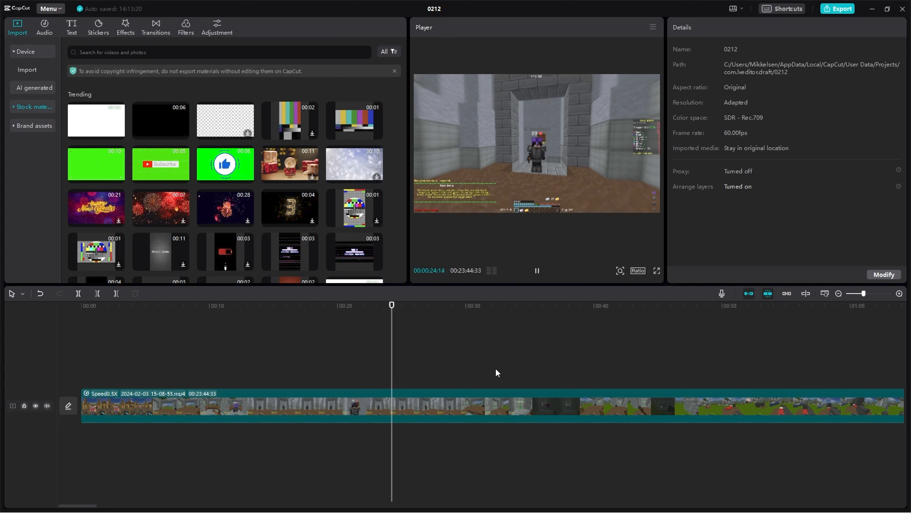
Step: Turn on Smooth slow-mo with Frame blending for the whole clip and open the choice of smoothing methods
{"action": "left_click", "coordinate": [469, 407]}
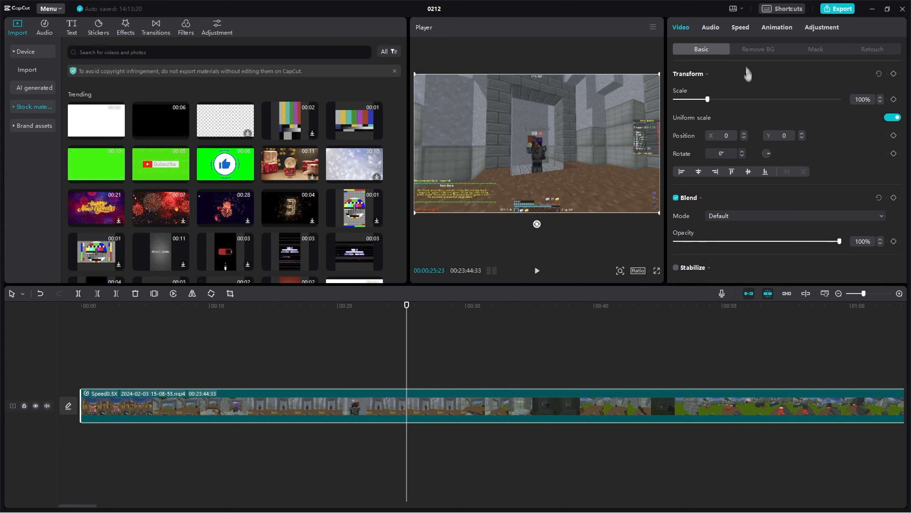
{"action": "left_click", "coordinate": [740, 27]}
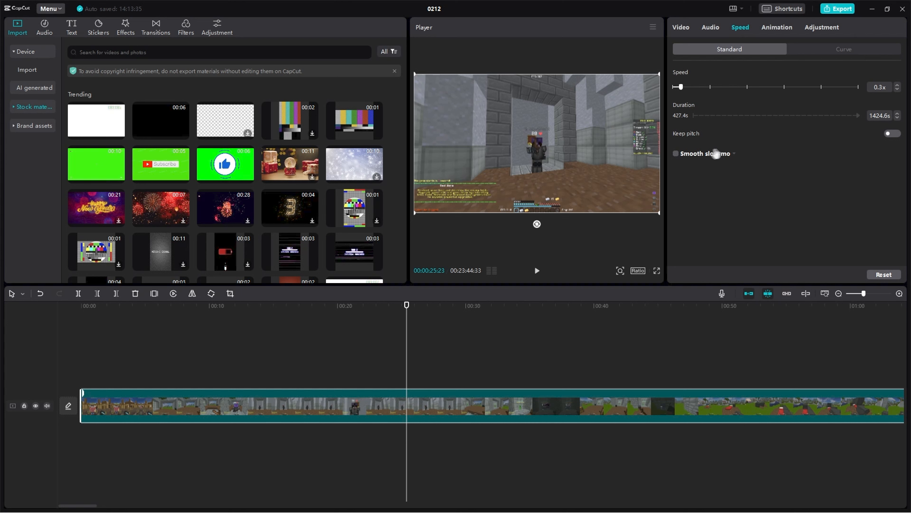
{"action": "left_click", "coordinate": [676, 154]}
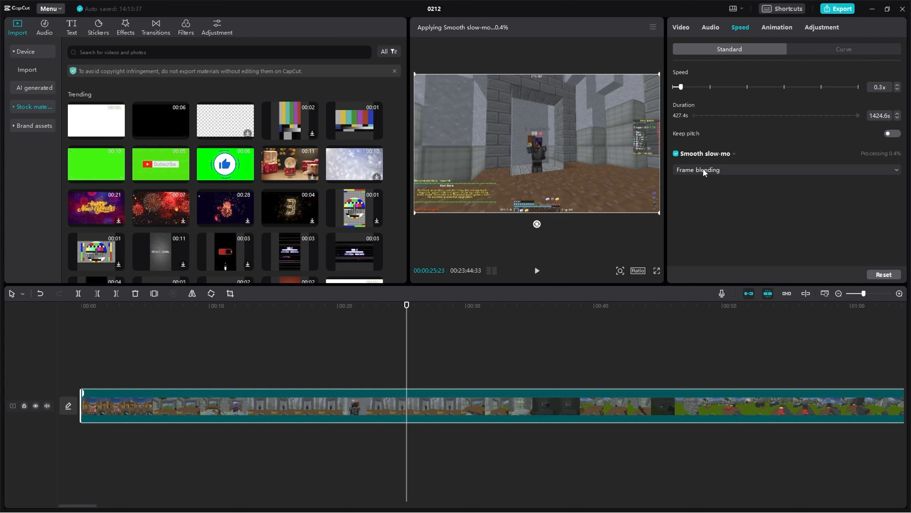
{"action": "left_click", "coordinate": [709, 170]}
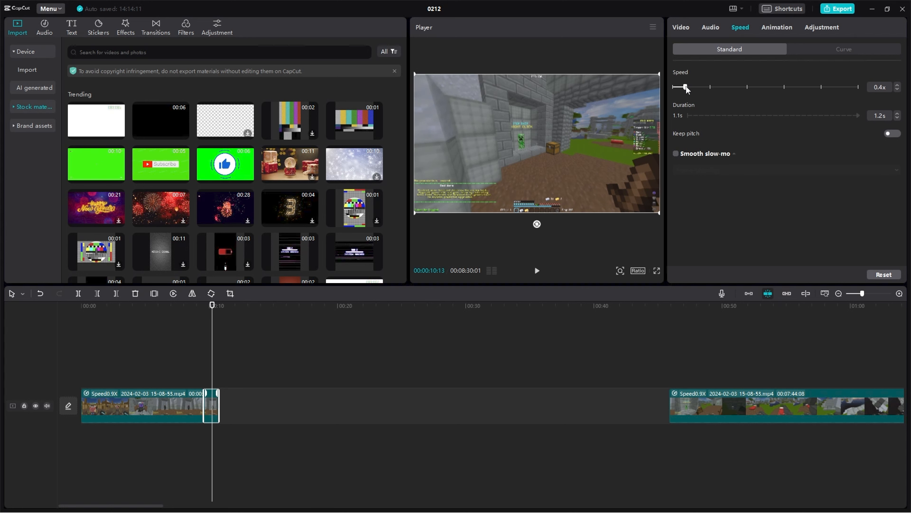
Step: Slow the short section after the first clip to 0.3x speed and play the transition into it
{"action": "left_click_drag", "start_coordinate": [682, 89], "coordinate": [676, 97]}
{"action": "left_click", "coordinate": [171, 383]}
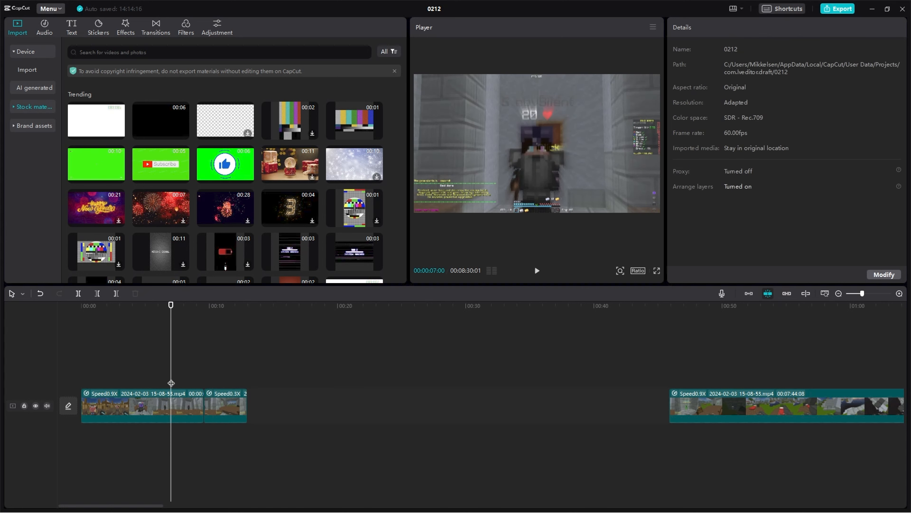
{"action": "key", "text": "space"}
{"action": "left_click", "coordinate": [203, 377]}
{"action": "key", "text": "space"}
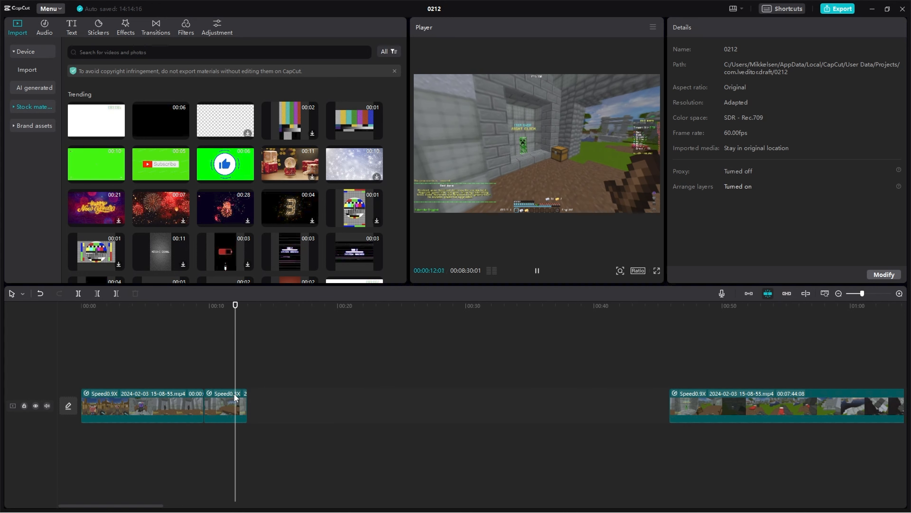
Step: Apply Smooth slow-mo with Optical flow to the 0.3x section and play it back
{"action": "left_click", "coordinate": [222, 404]}
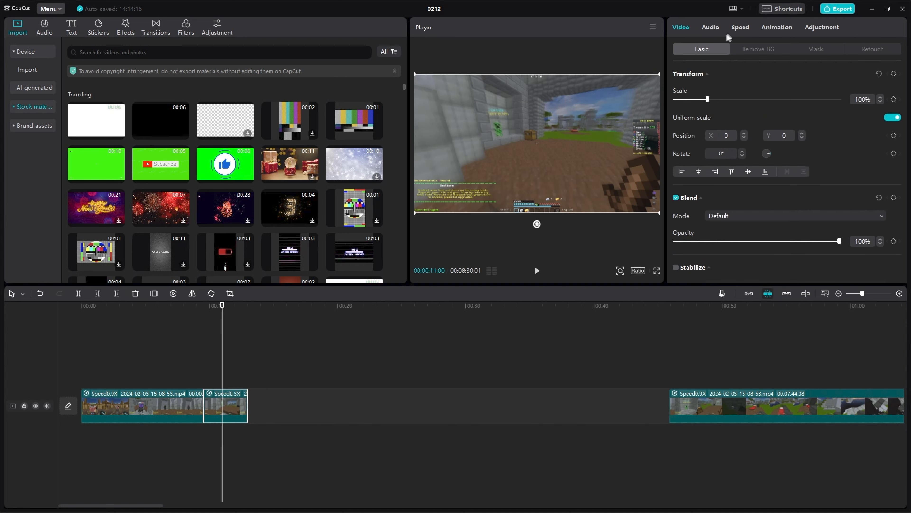
{"action": "left_click", "coordinate": [739, 28]}
{"action": "left_click", "coordinate": [675, 155]}
{"action": "left_click", "coordinate": [703, 170]}
{"action": "left_click", "coordinate": [710, 210]}
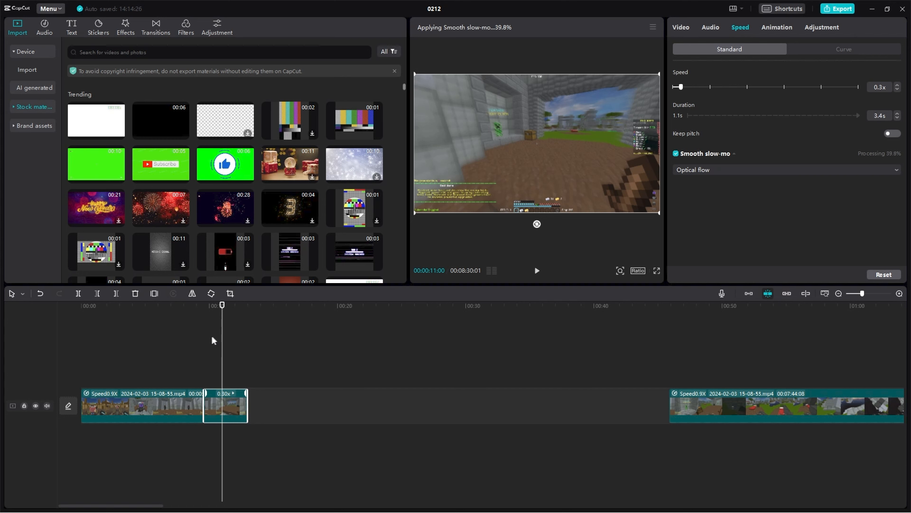
{"action": "left_click", "coordinate": [206, 367]}
{"action": "key", "text": "space"}
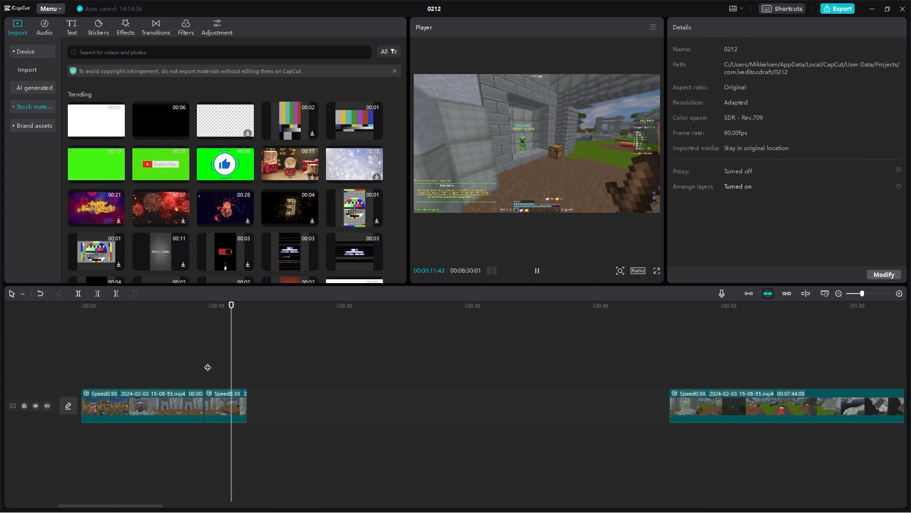
Step: Split the long last clip at 00:00:47:47 and again at 00:00:48:16 to cut out a short piece
{"action": "scroll", "coordinate": [206, 368], "scroll_direction": "right", "scroll_amount": 5}
{"action": "left_click", "coordinate": [186, 363]}
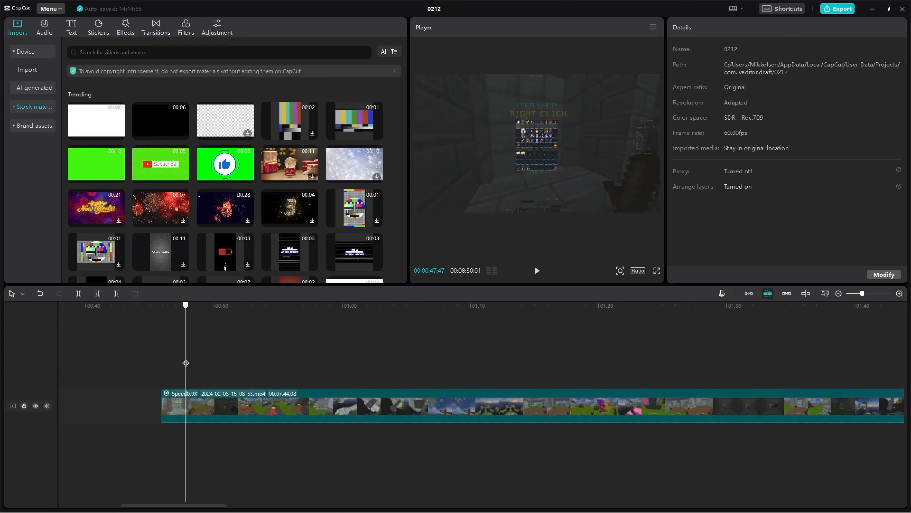
{"action": "key", "text": "ctrl+b"}
{"action": "key", "text": "space"}
{"action": "key", "text": "space"}
{"action": "key", "text": "space"}
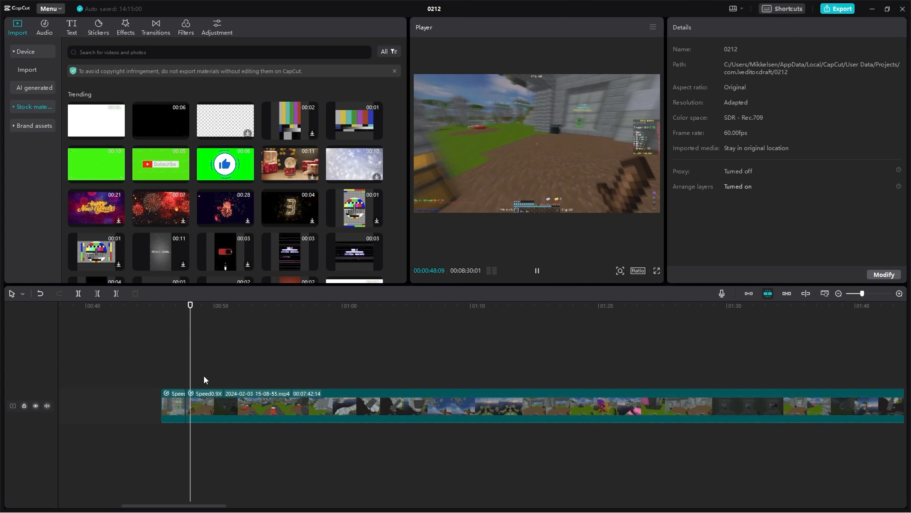
{"action": "key", "text": "space"}
{"action": "key", "text": "ctrl+b"}
Step: Move the piece before the short cut earlier and the long remainder later, leaving gaps on both sides of it
{"action": "left_click", "coordinate": [181, 405]}
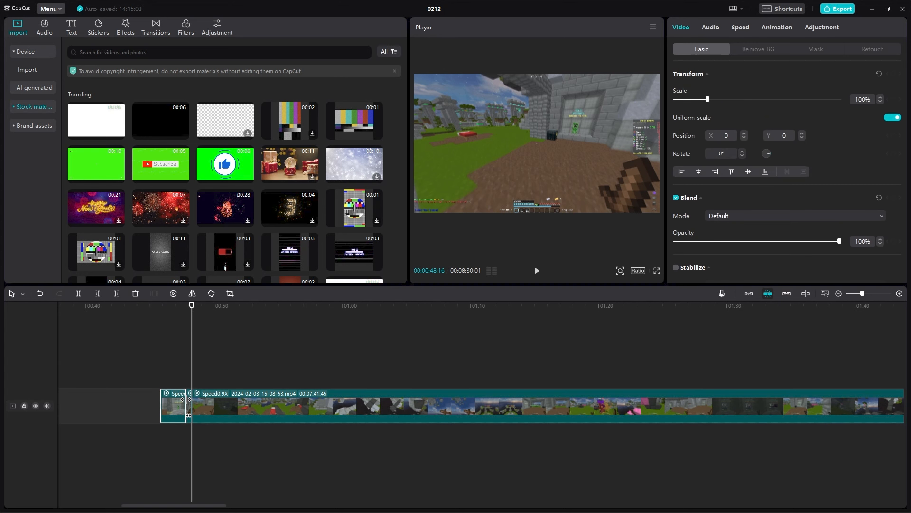
{"action": "left_click_drag", "start_coordinate": [180, 402], "coordinate": [129, 404]}
{"action": "left_click_drag", "start_coordinate": [216, 396], "coordinate": [292, 397]}
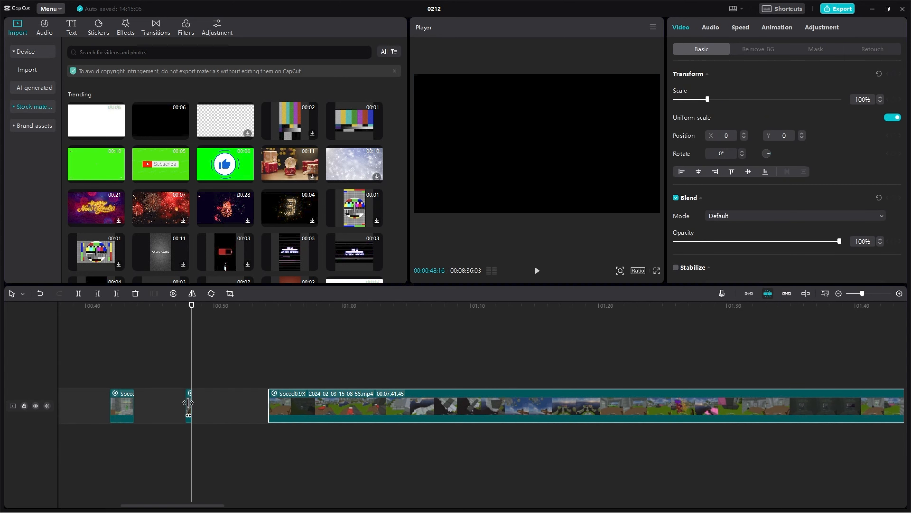
Step: Slow the isolated short piece to 0.14x so it lasts 3.0 s, ending at 00:00:50:47
{"action": "left_click", "coordinate": [188, 402]}
{"action": "left_click", "coordinate": [732, 30]}
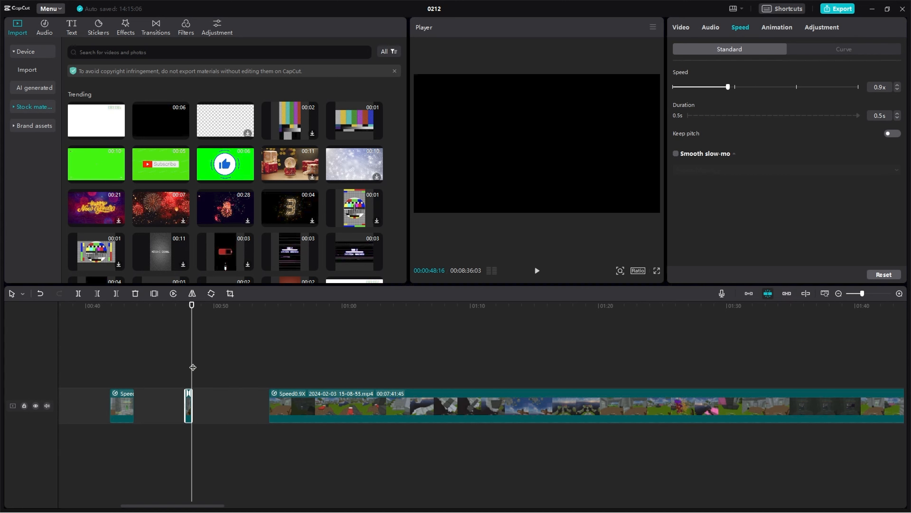
{"action": "left_click_drag", "start_coordinate": [193, 366], "coordinate": [223, 370]}
{"action": "left_click_drag", "start_coordinate": [189, 392], "coordinate": [223, 393]}
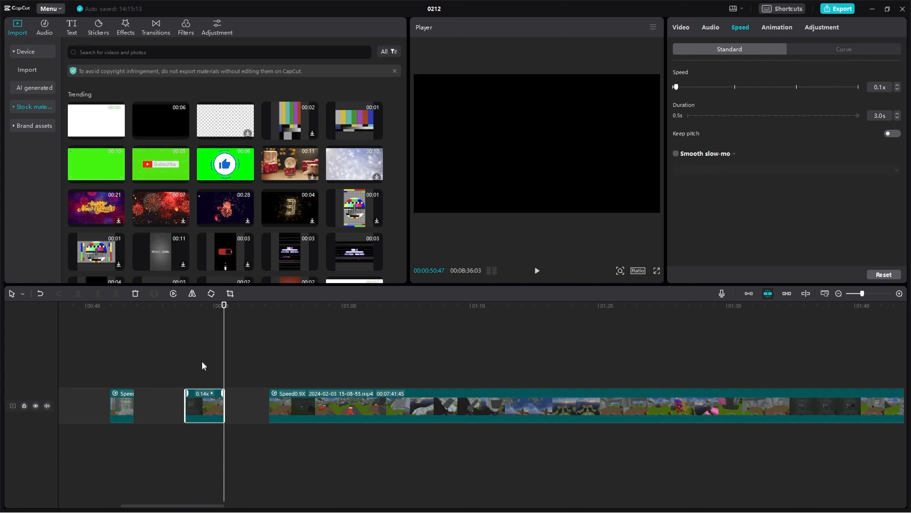
Step: Play back the isolated 0.14x piece from its beginning to check the slow motion
{"action": "left_click", "coordinate": [200, 328]}
{"action": "left_click", "coordinate": [189, 374]}
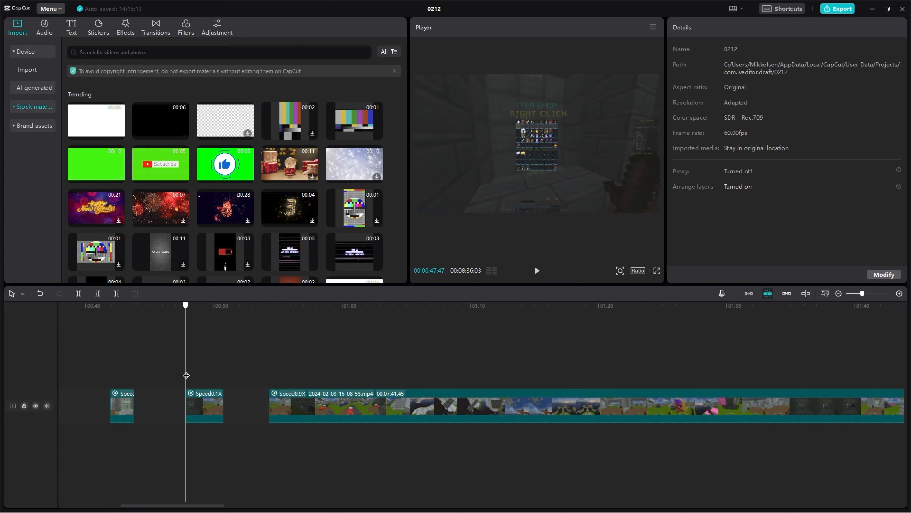
{"action": "key", "text": "space"}
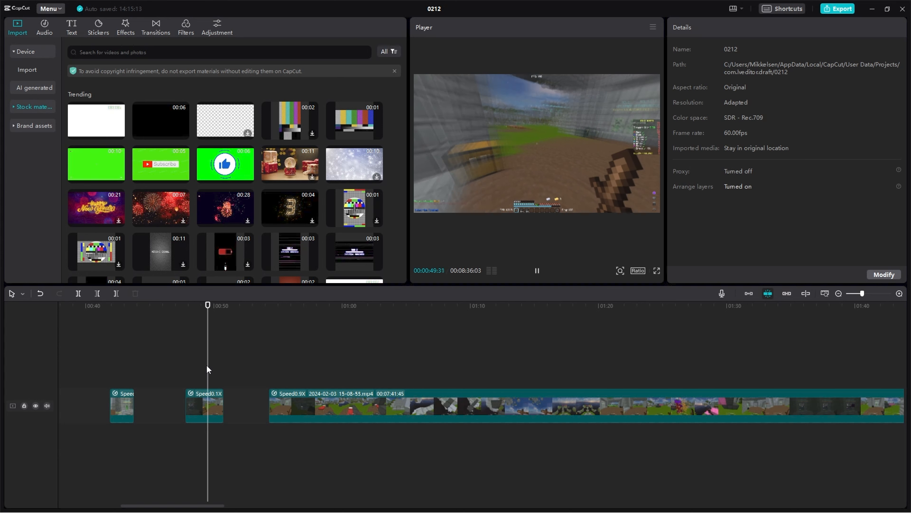
{"action": "key", "text": "space"}
{"action": "left_click", "coordinate": [203, 382]}
Step: Turn on Smooth slow-mo for the isolated 0.14x piece and choose the Optical flow method
{"action": "left_click", "coordinate": [212, 408]}
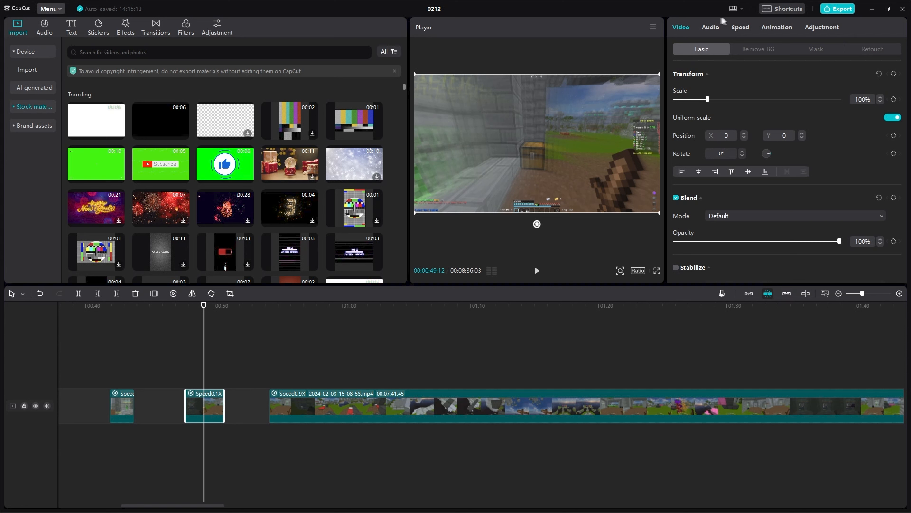
{"action": "left_click", "coordinate": [735, 31]}
{"action": "left_click", "coordinate": [676, 154]}
{"action": "left_click", "coordinate": [687, 170]}
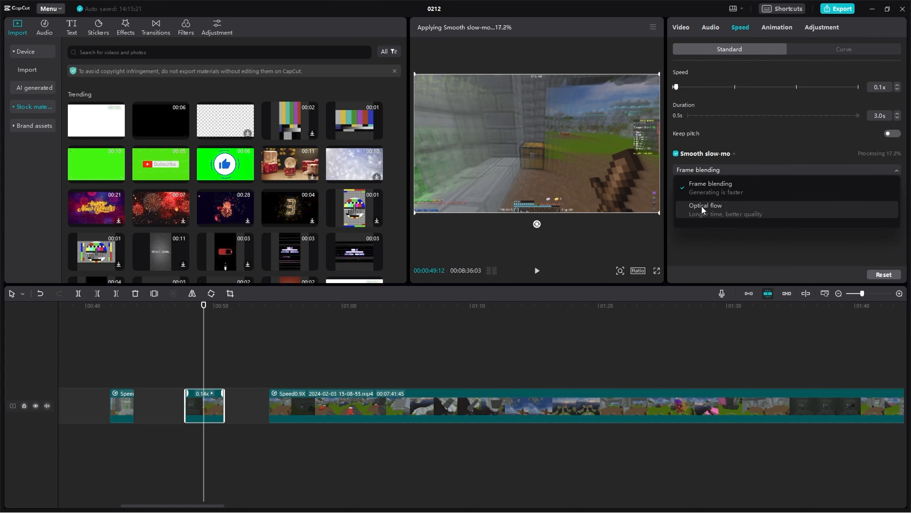
{"action": "left_click", "coordinate": [702, 207]}
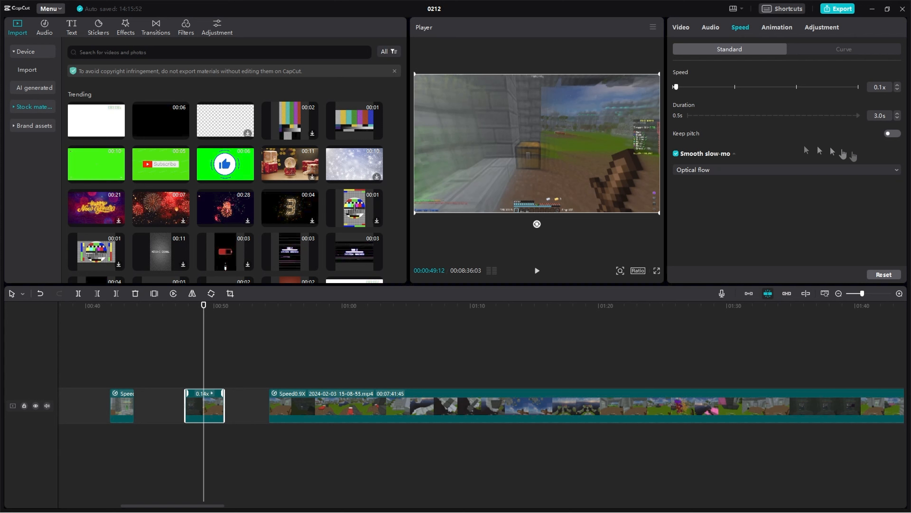
Step: Move the playhead just before the smoothed piece and advance frame by frame into its first frames
{"action": "left_click", "coordinate": [183, 366]}
{"action": "key", "text": "Right"}
{"action": "key", "text": "Right"}
{"action": "key", "text": "Right"}
{"action": "key", "text": "Right"}
{"action": "key", "text": "Right"}
{"action": "key", "text": "Right"}
{"action": "key", "text": "Right"}
{"action": "key", "text": "Right"}
{"action": "key", "text": "Right"}
{"action": "key", "text": "Right"}
{"action": "key", "text": "Right"}
{"action": "key", "text": "Right"}
{"action": "key", "text": "Right"}
{"action": "key", "text": "Right"}
{"action": "key", "text": "Right"}
{"action": "key", "text": "Right"}
{"action": "key", "text": "Right"}
{"action": "key", "text": "Right"}
{"action": "key", "text": "Right"}
{"action": "key", "text": "Right"}
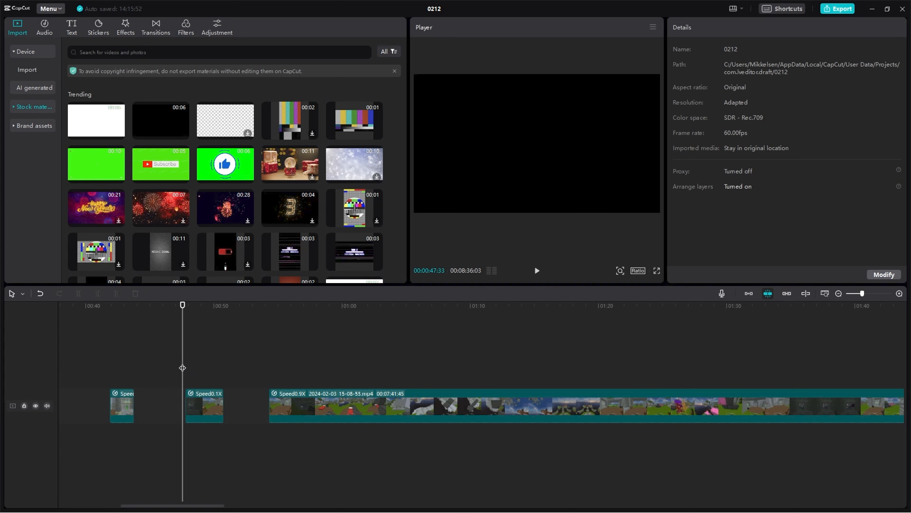
{"action": "key", "text": "Right"}
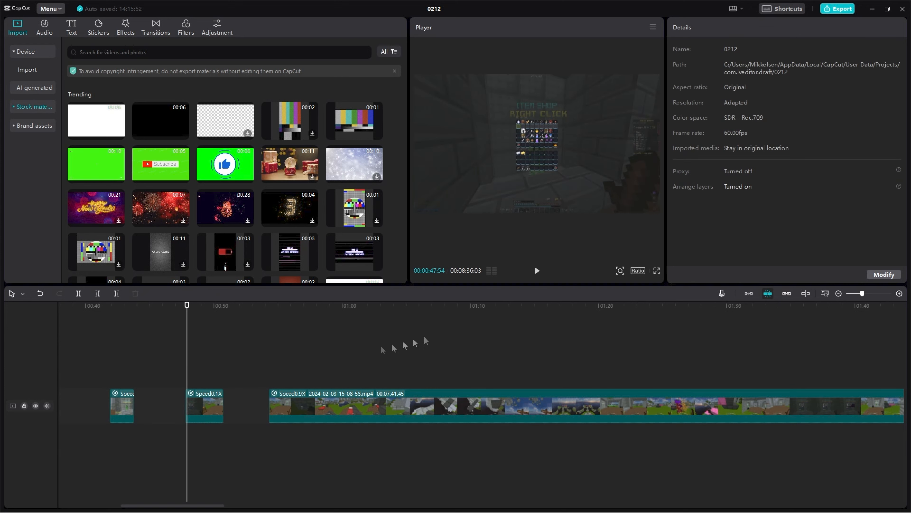
Step: Show the preview in full screen and examine the smoothed slow motion frame by frame
{"action": "left_click", "coordinate": [656, 271]}
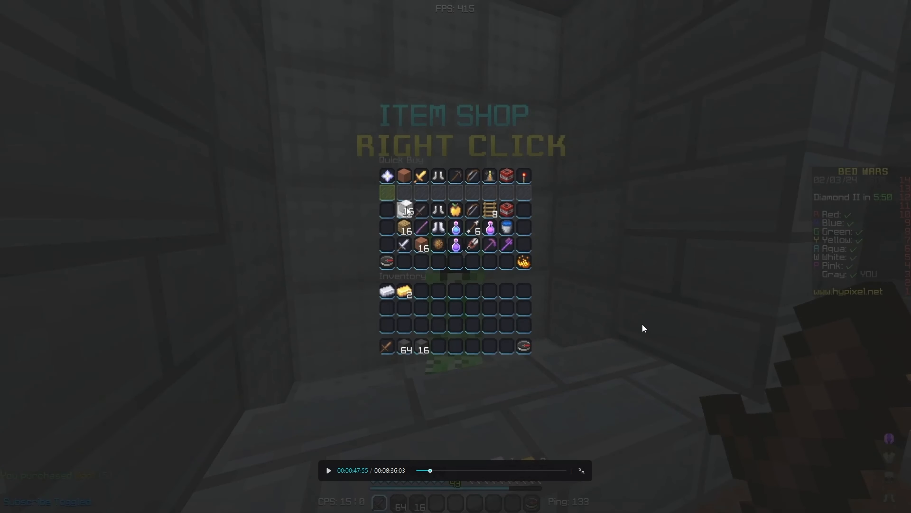
{"action": "key", "text": "Right"}
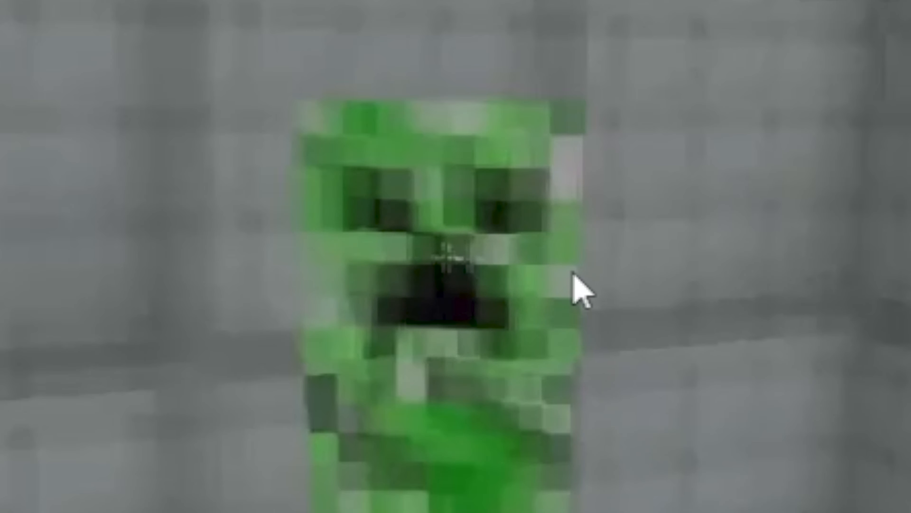
{"action": "key", "text": "Right"}
{"action": "key", "text": "Right"}
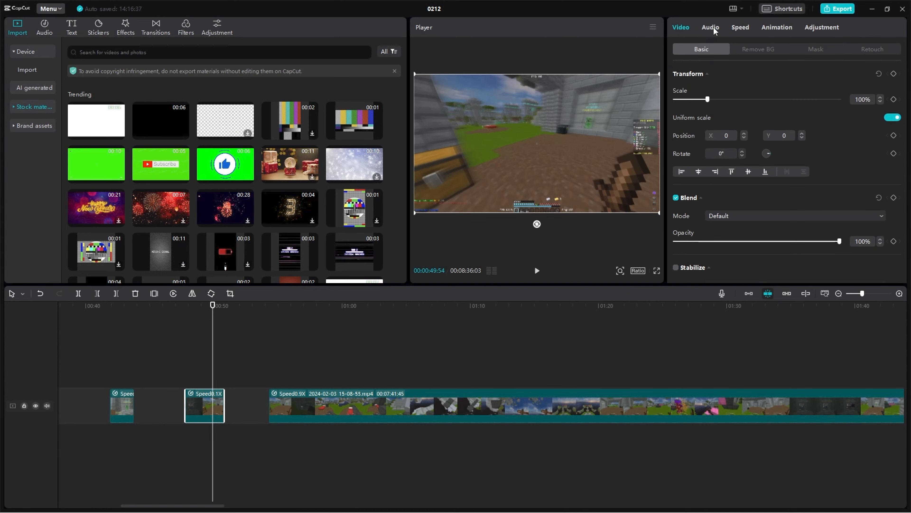
Step: Change the Smooth slow-mo method of the isolated 0.14x piece to Frame blending
{"action": "left_click", "coordinate": [743, 28]}
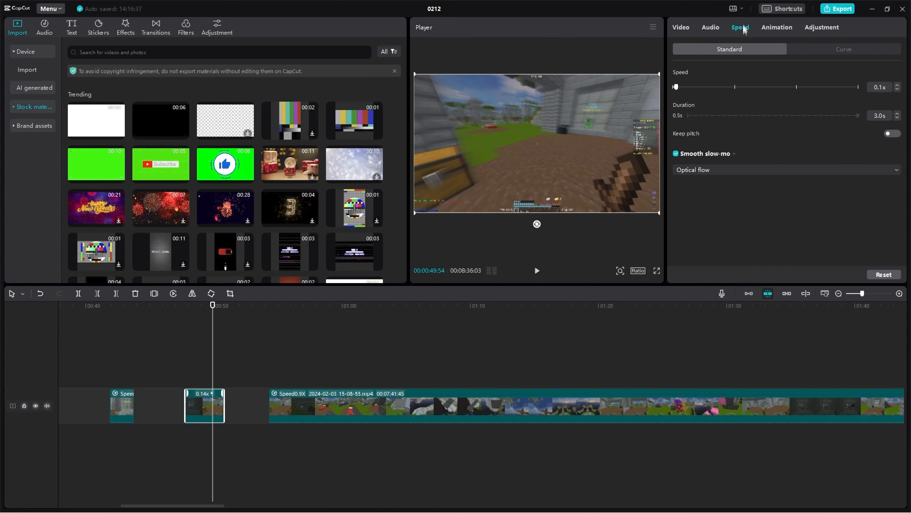
{"action": "left_click", "coordinate": [719, 171]}
{"action": "left_click", "coordinate": [712, 184]}
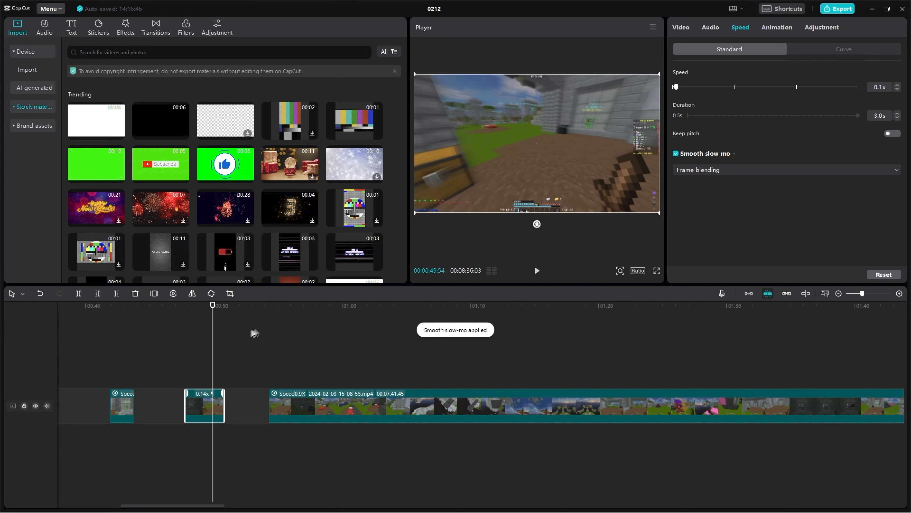
Step: Play back the isolated 0.14x piece from its start several times to judge the frame-blended slow motion
{"action": "left_click", "coordinate": [185, 375]}
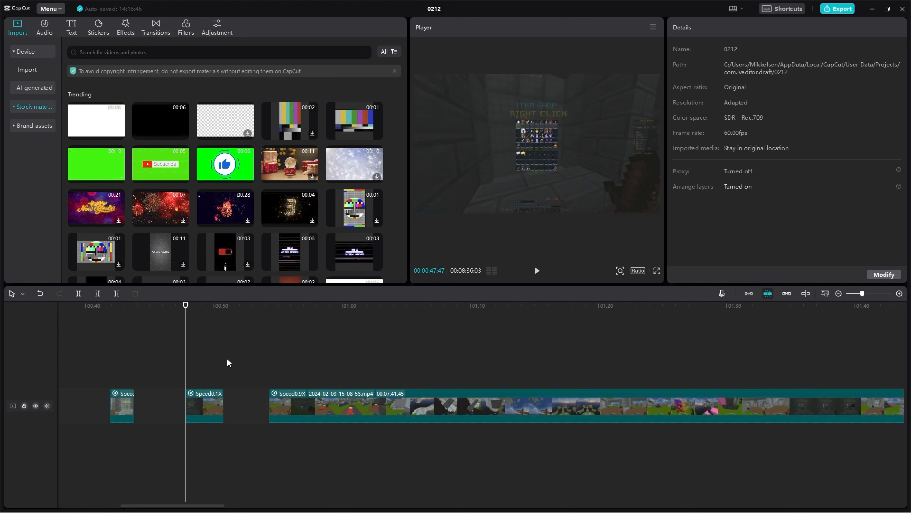
{"action": "key", "text": "space"}
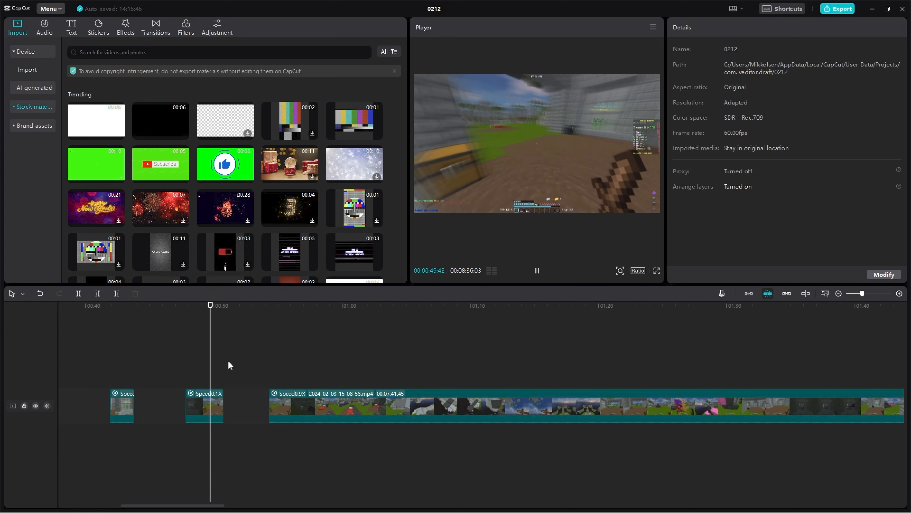
{"action": "key", "text": "space"}
{"action": "left_click", "coordinate": [185, 377]}
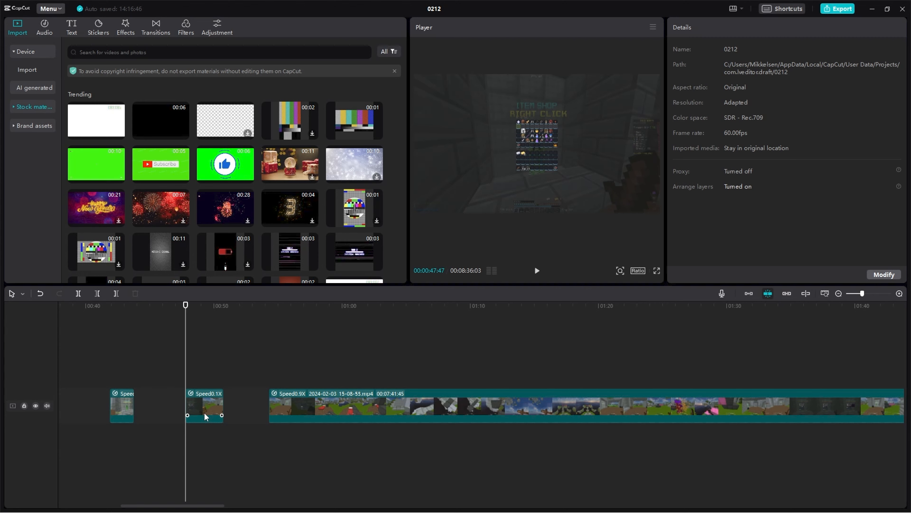
{"action": "left_click", "coordinate": [193, 374]}
{"action": "key", "text": "space"}
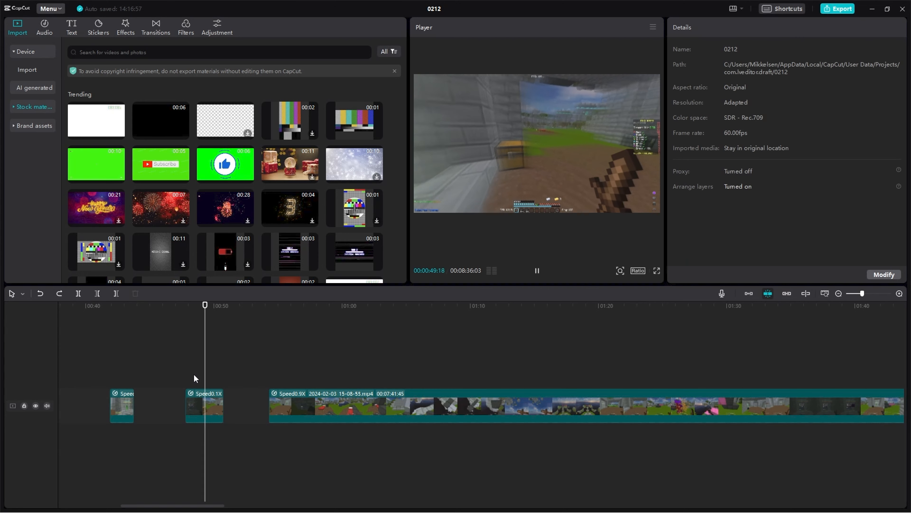
{"action": "key", "text": "space"}
{"action": "left_click", "coordinate": [186, 402]}
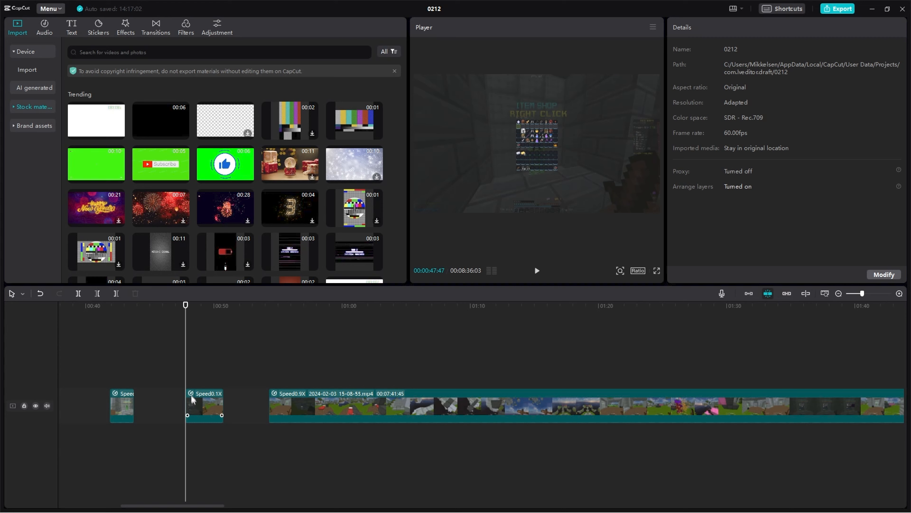
Step: Play the frame-blended slow motion in full screen and return to the editor
{"action": "left_click", "coordinate": [656, 273]}
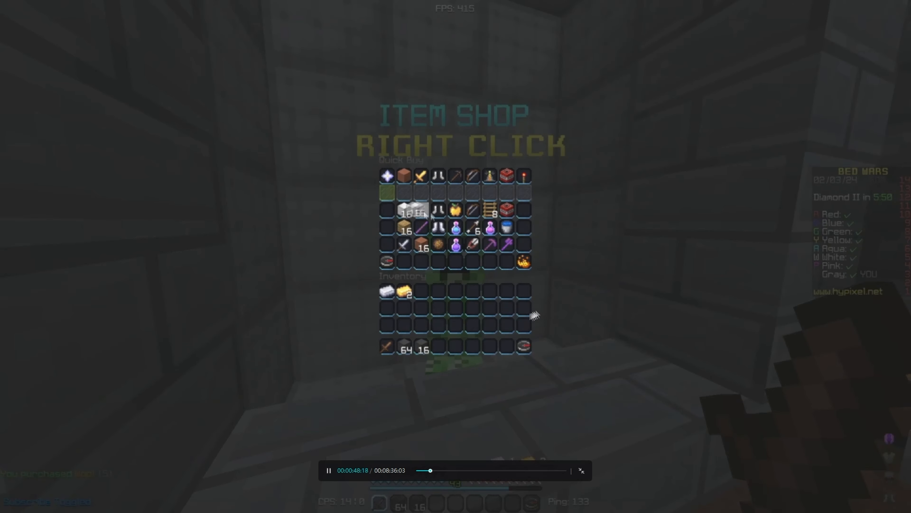
{"action": "key", "text": "space"}
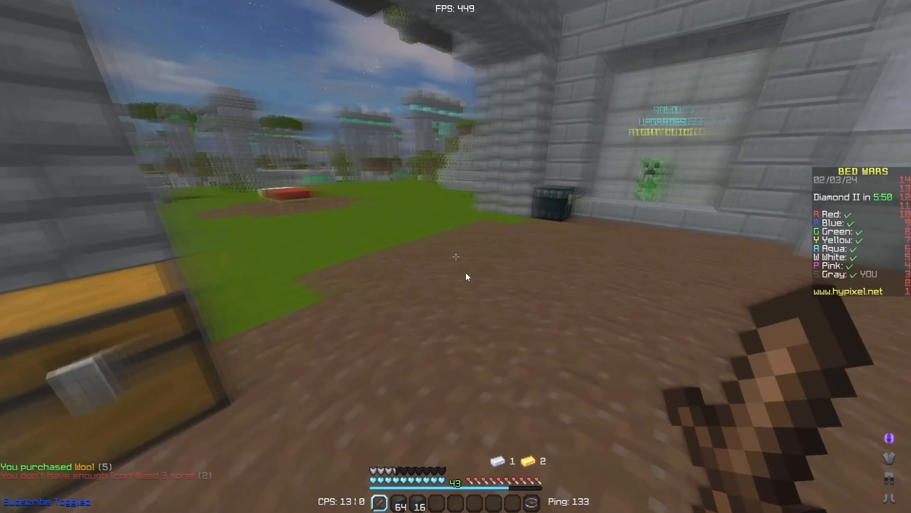
{"action": "key", "text": "Escape"}
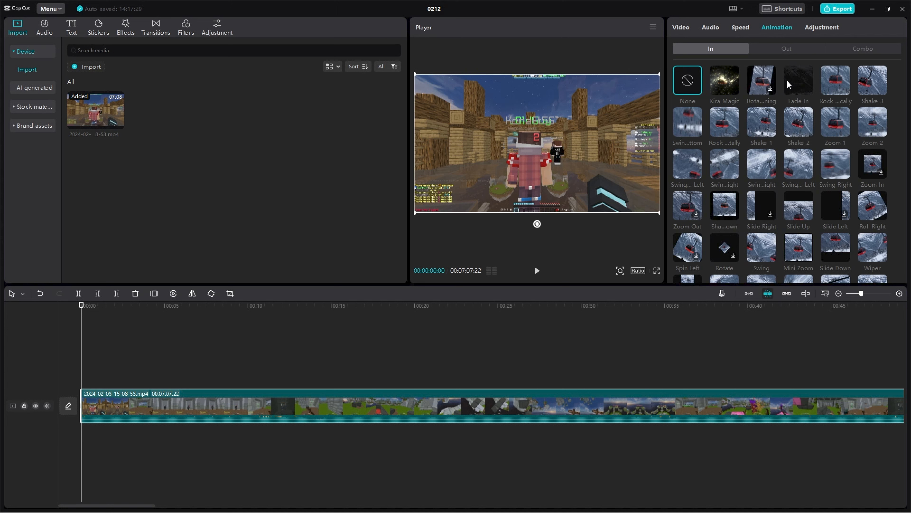
Step: Try the Shake 3 entrance animation on the full clip, choose Zoom 1 instead, and set its duration to 0.2 s
{"action": "left_click", "coordinate": [872, 80]}
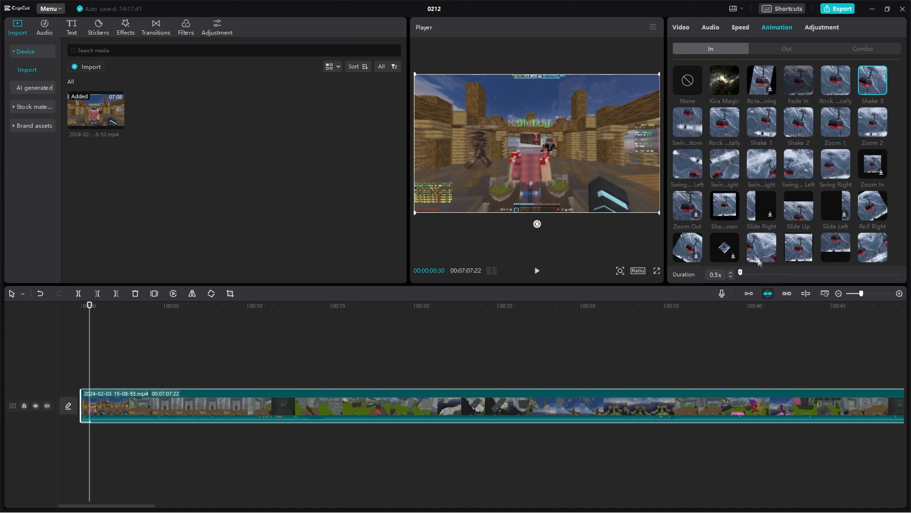
{"action": "left_click", "coordinate": [872, 80]}
{"action": "left_click", "coordinate": [836, 122]}
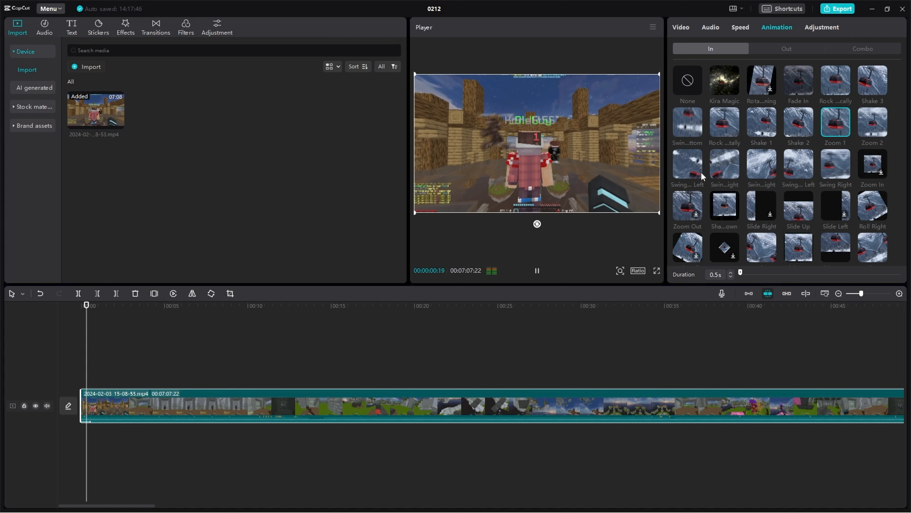
{"action": "mouse_move", "coordinate": [742, 275]}
{"action": "left_mouse_down"}
{"action": "mouse_move", "coordinate": [841, 273]}
{"action": "mouse_move", "coordinate": [740, 273]}
{"action": "left_mouse_up"}
{"action": "left_click", "coordinate": [731, 273]}
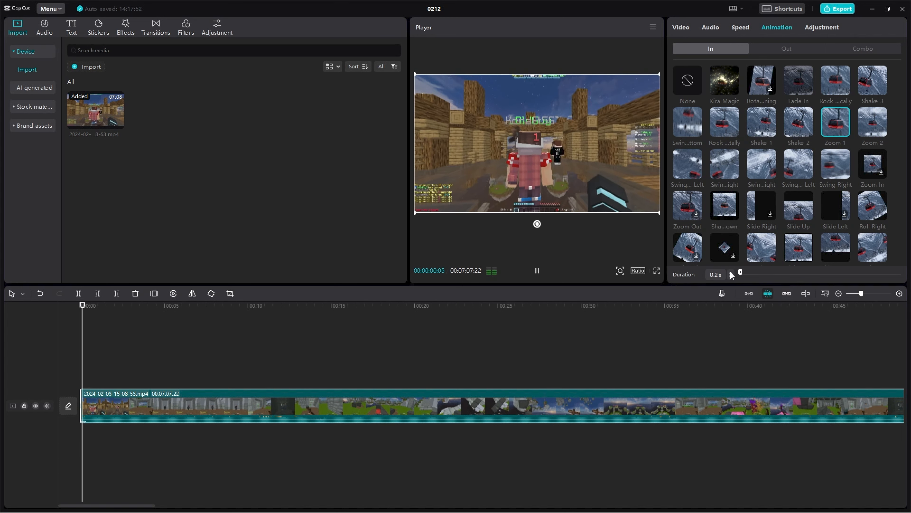
Step: Try the Rock Vertically and Shake 3 entrance animations on the clip and return to Zoom 1
{"action": "left_click", "coordinate": [840, 90]}
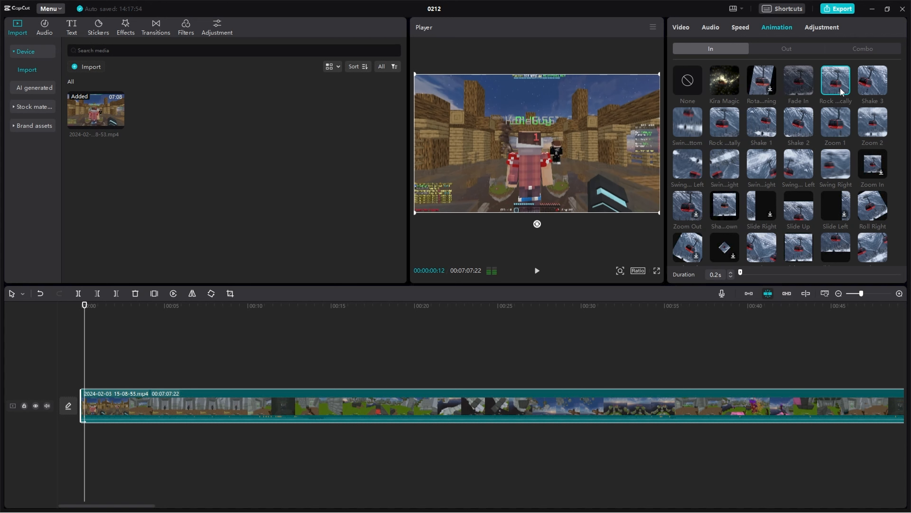
{"action": "left_click", "coordinate": [877, 78]}
{"action": "left_click", "coordinate": [836, 122]}
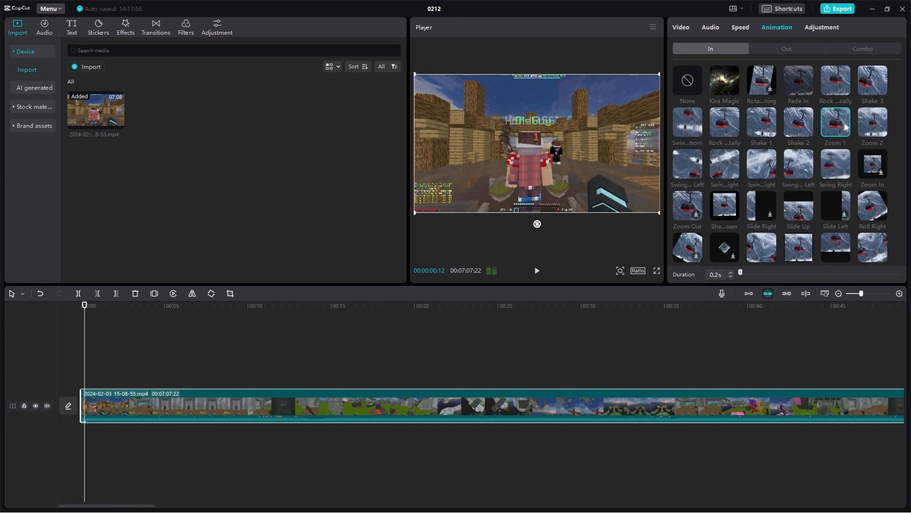
Step: Try the Zoom In, Rotate Out 1 and Rotate exit animations on the clip, and settle on Slide Right
{"action": "left_click", "coordinate": [89, 352]}
{"action": "left_click", "coordinate": [157, 416]}
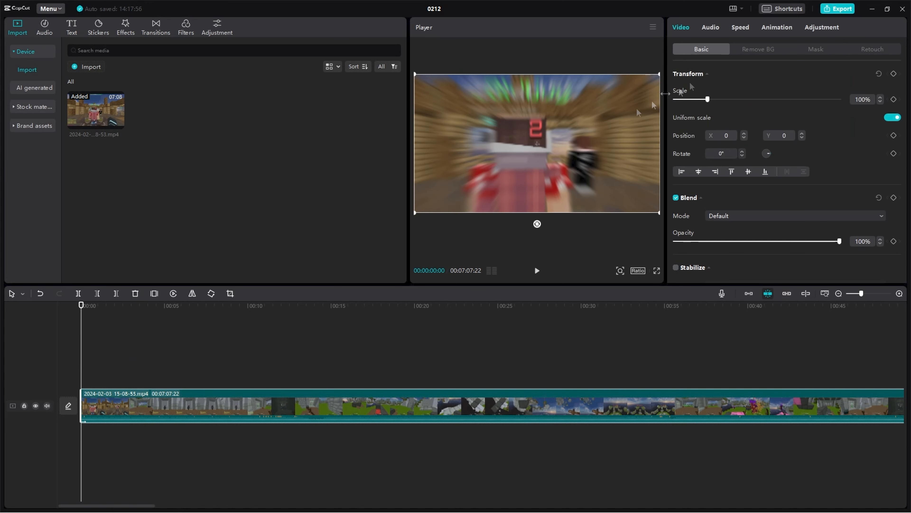
{"action": "left_click", "coordinate": [772, 26]}
{"action": "left_click", "coordinate": [781, 49]}
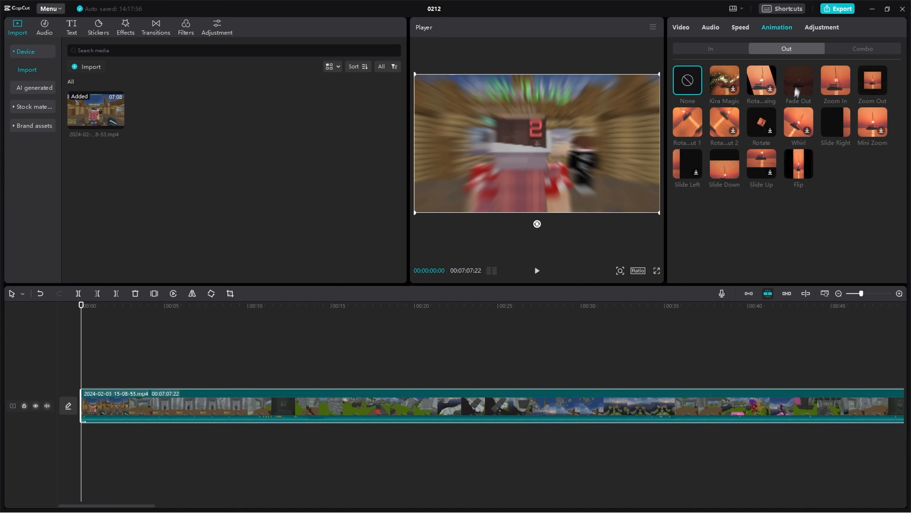
{"action": "left_click", "coordinate": [831, 89]}
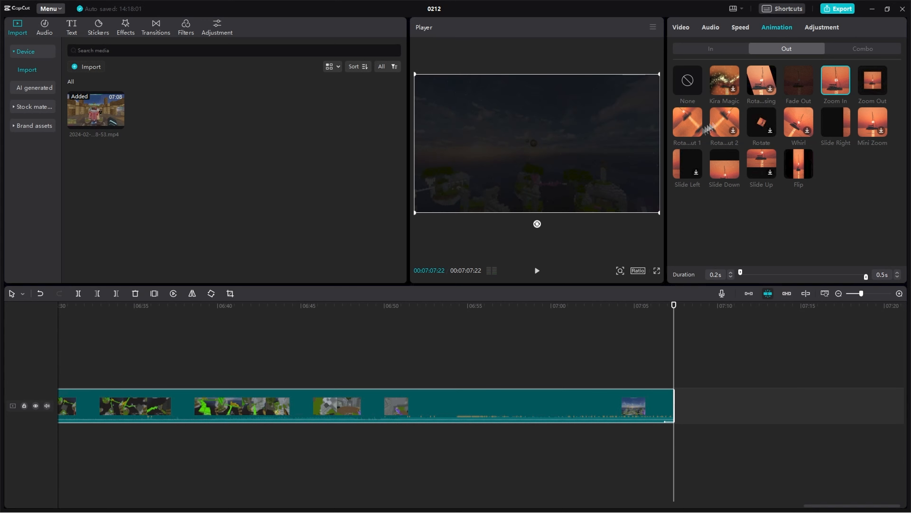
{"action": "left_click", "coordinate": [689, 124]}
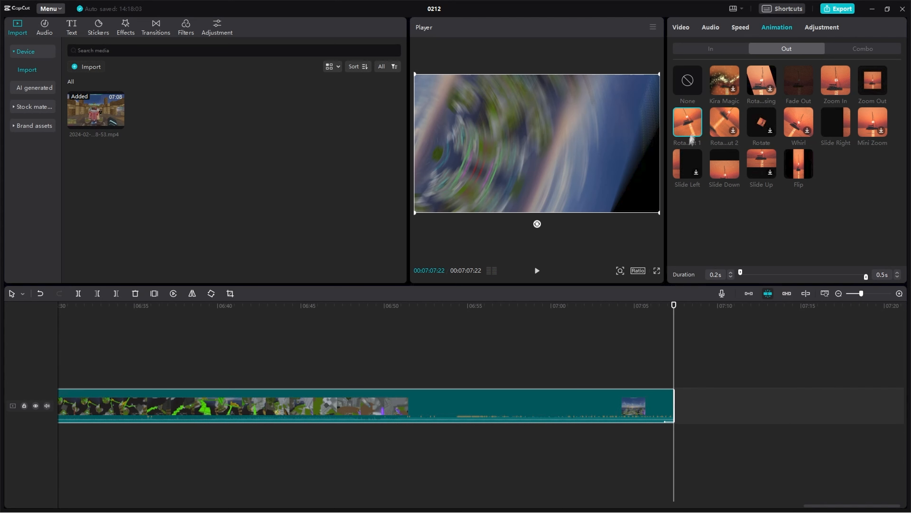
{"action": "left_click", "coordinate": [764, 128]}
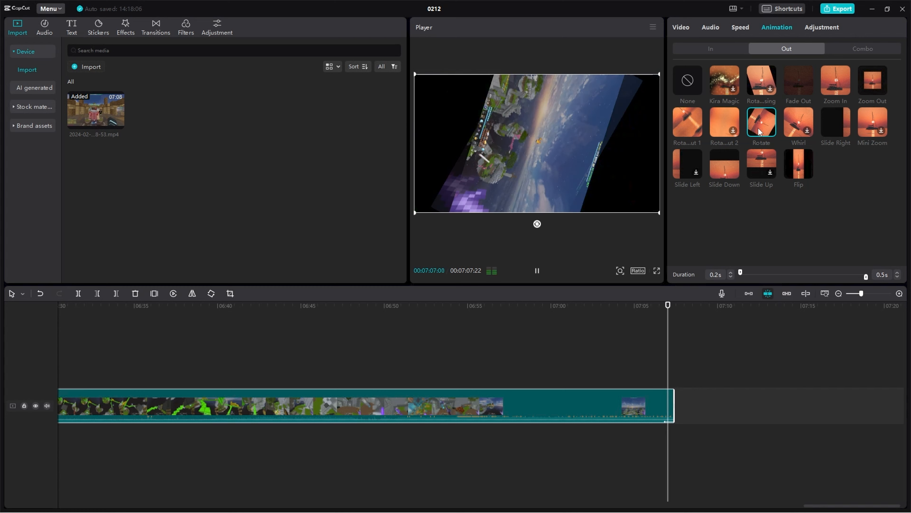
{"action": "left_click", "coordinate": [832, 129]}
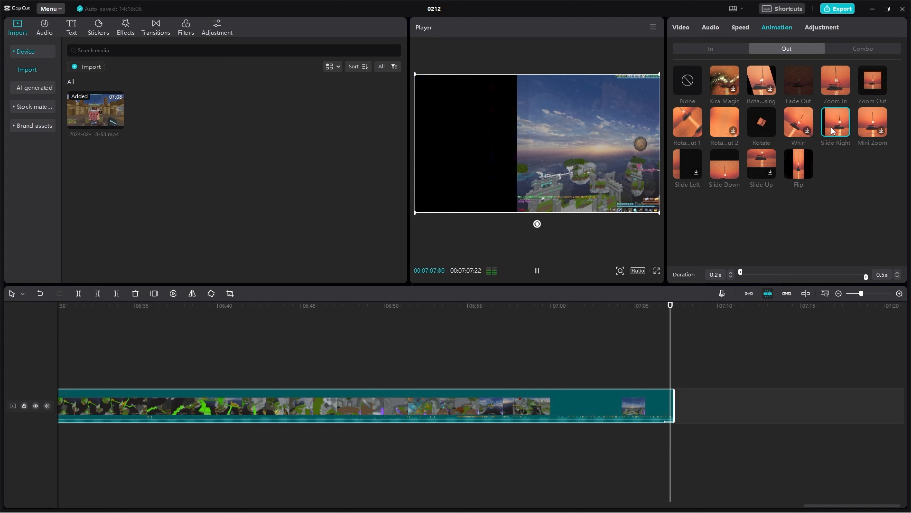
Step: Apply the Distort Left combo animation to the clip
{"action": "left_click", "coordinate": [849, 48]}
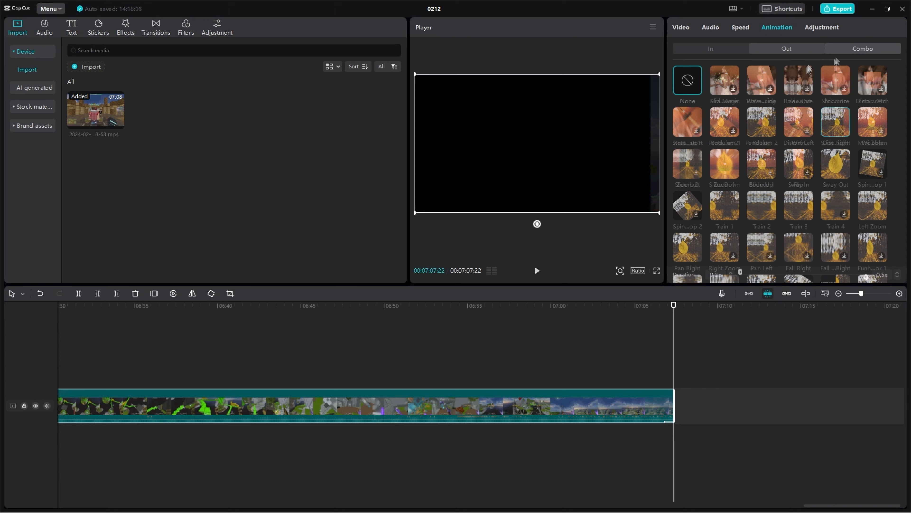
{"action": "left_click", "coordinate": [795, 125]}
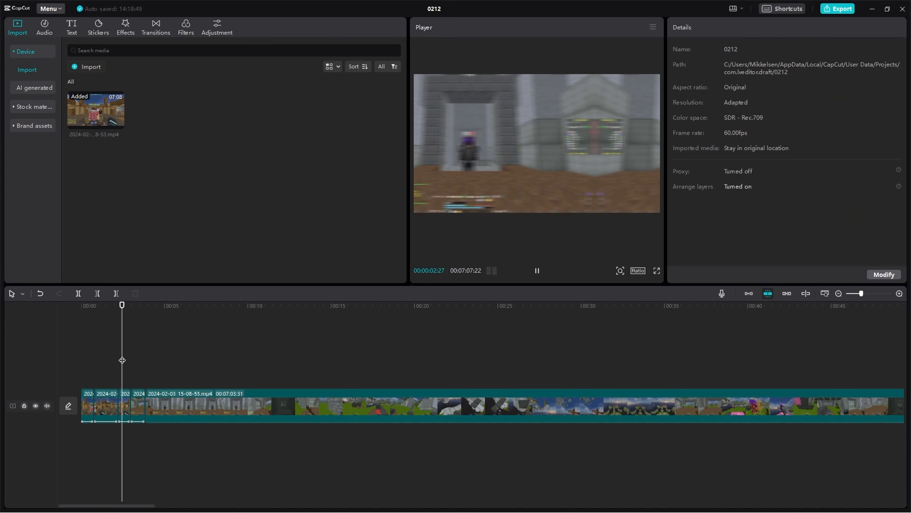
Step: Play back and scrub through the short split pieces at the timeline's start to check their animations
{"action": "key", "text": "space"}
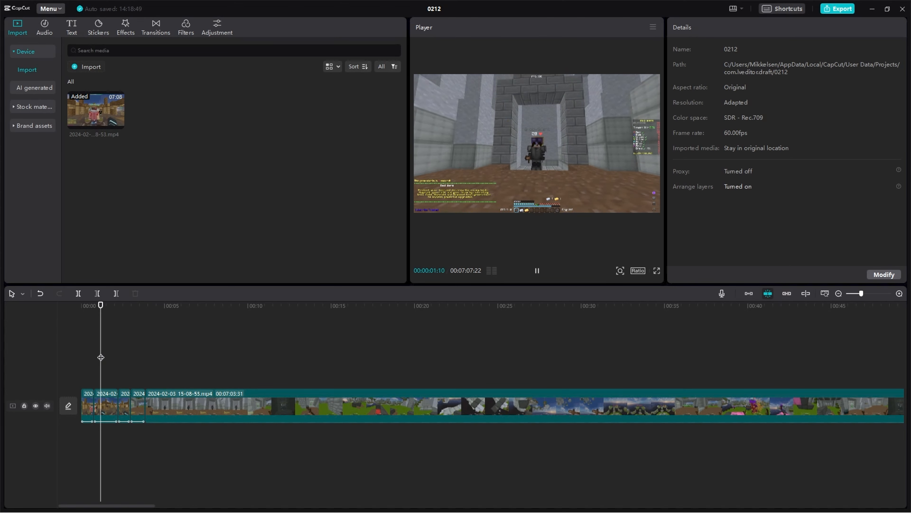
{"action": "left_click", "coordinate": [84, 361]}
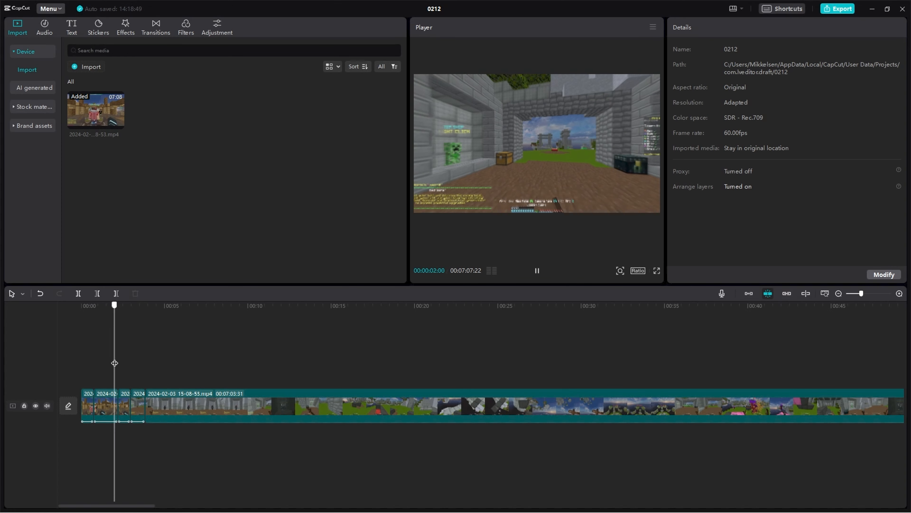
{"action": "left_click_drag", "start_coordinate": [130, 367], "coordinate": [81, 362]}
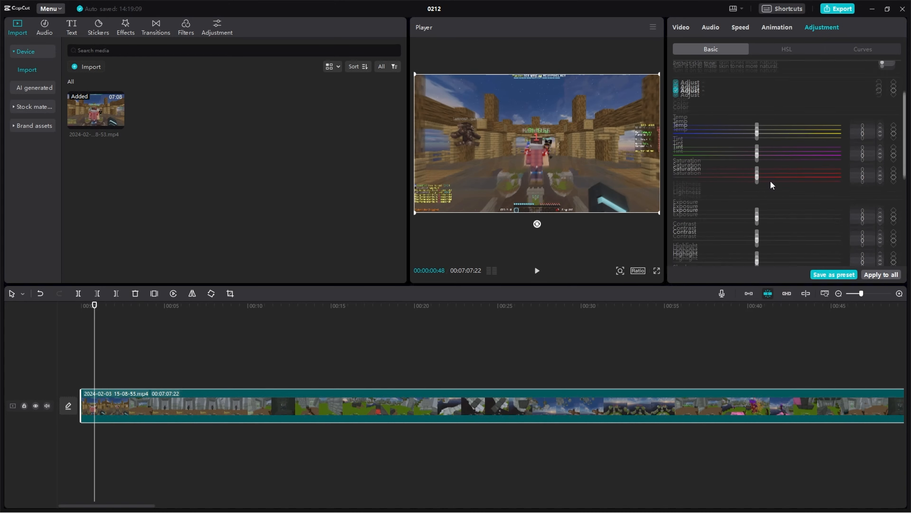
Step: Look through the clip's basic adjustment settings, from LUT to the Color and Lightness values
{"action": "scroll", "coordinate": [773, 185], "scroll_direction": "down", "scroll_amount": 3}
{"action": "scroll", "coordinate": [775, 188], "scroll_direction": "up", "scroll_amount": 3}
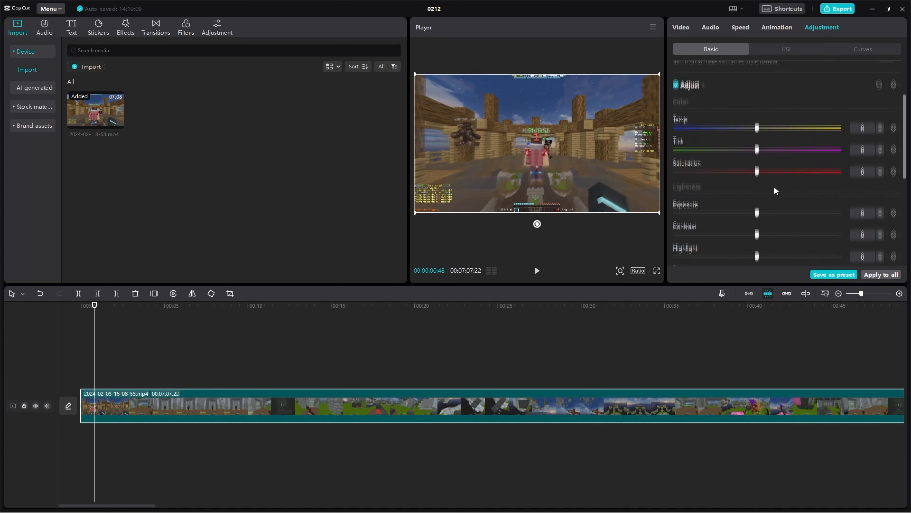
{"action": "scroll", "coordinate": [774, 186], "scroll_direction": "up", "scroll_amount": 3}
{"action": "scroll", "coordinate": [774, 186], "scroll_direction": "down", "scroll_amount": 2}
{"action": "scroll", "coordinate": [799, 175], "scroll_direction": "up", "scroll_amount": 2}
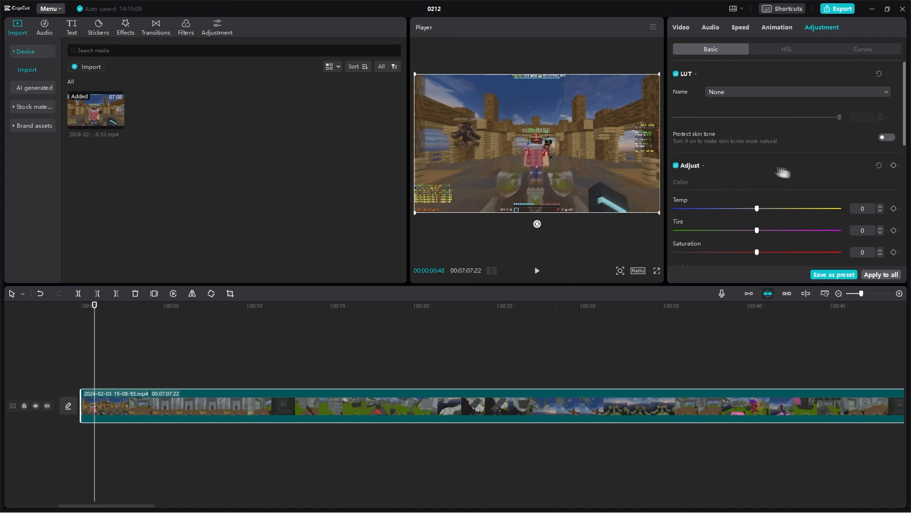
{"action": "scroll", "coordinate": [762, 156], "scroll_direction": "down", "scroll_amount": 1}
{"action": "scroll", "coordinate": [705, 81], "scroll_direction": "up", "scroll_amount": 1}
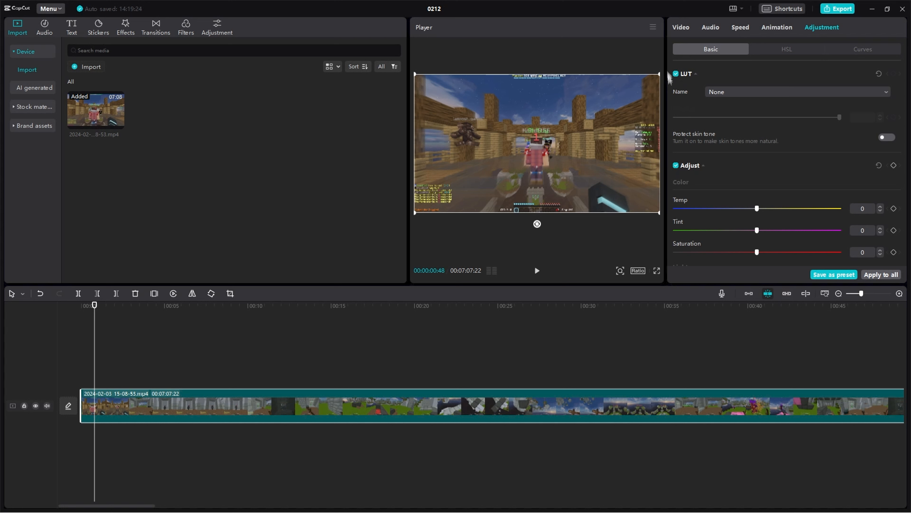
Step: Try the clip's Temp at -50 and 50 on a frame about 6 seconds in, and reset it to 0
{"action": "left_click", "coordinate": [185, 306]}
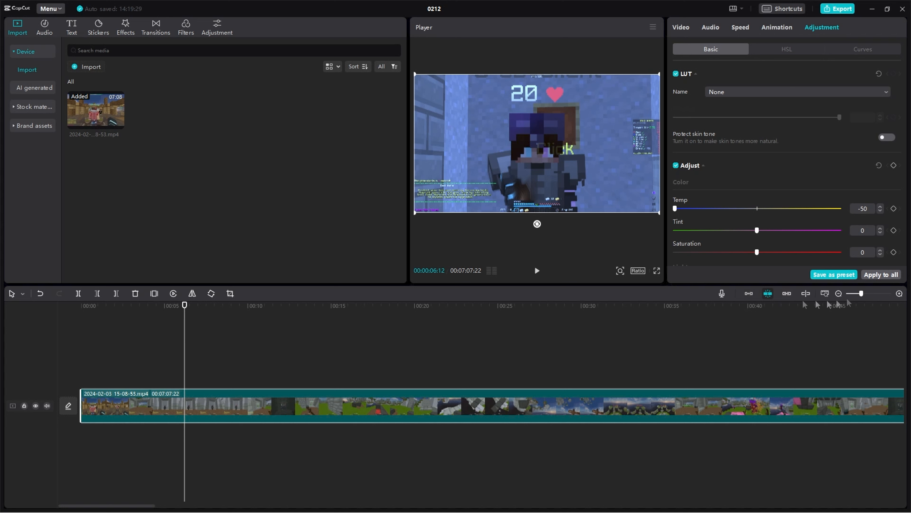
{"action": "left_click_drag", "start_coordinate": [729, 210], "coordinate": [890, 214]}
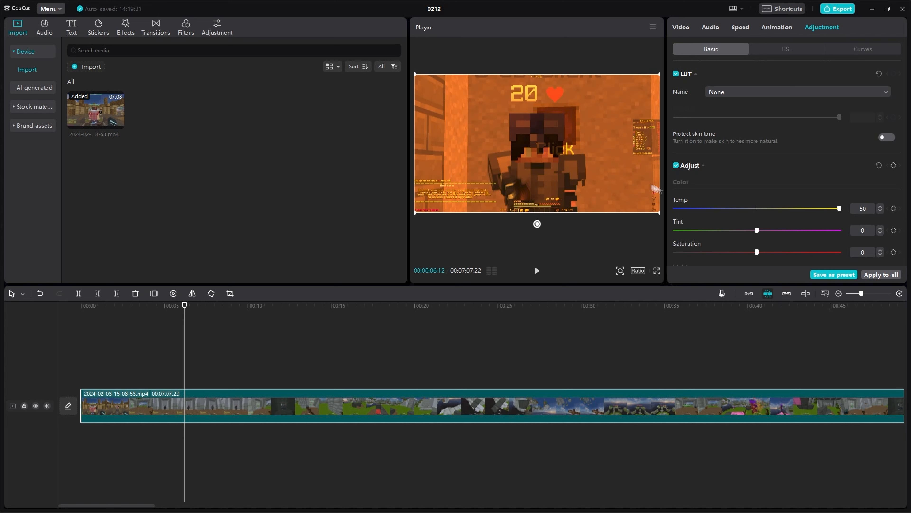
{"action": "scroll", "coordinate": [765, 207], "scroll_direction": "down", "scroll_amount": 1}
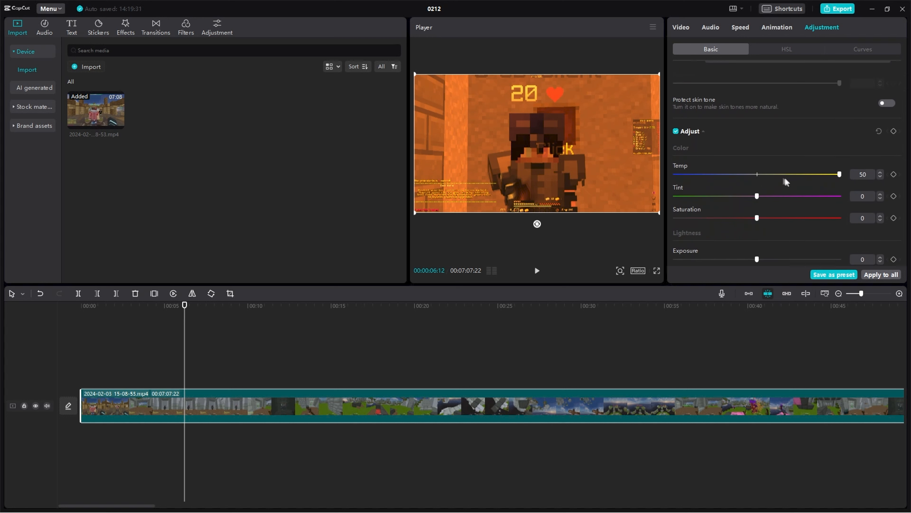
{"action": "left_click", "coordinate": [759, 174]}
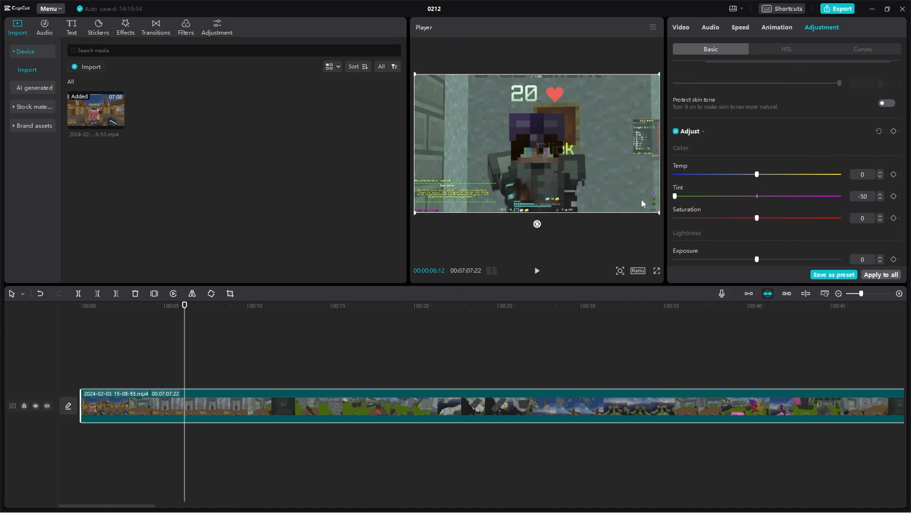
Step: Try the clip's Tint at -50 and 50 and its Saturation at 50, and reset both to 0
{"action": "left_click_drag", "start_coordinate": [750, 211], "coordinate": [897, 199]}
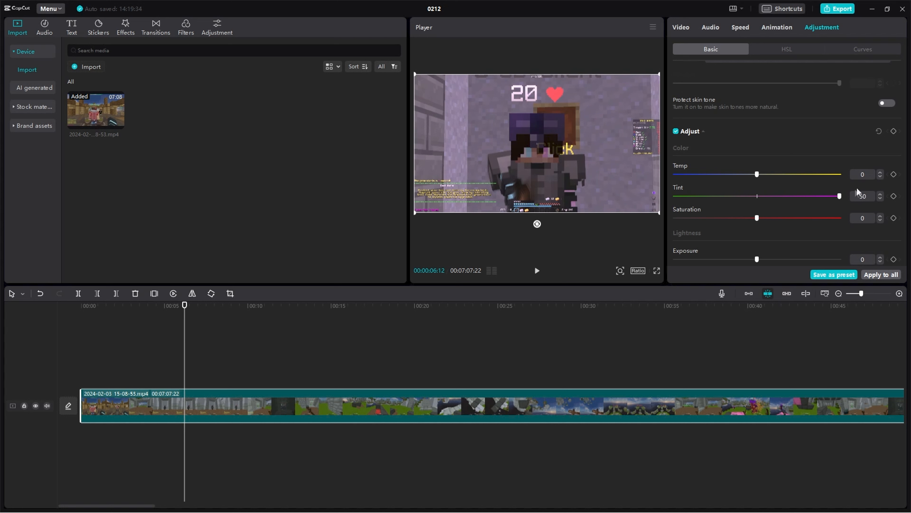
{"action": "left_click_drag", "start_coordinate": [869, 228], "coordinate": [435, 225]}
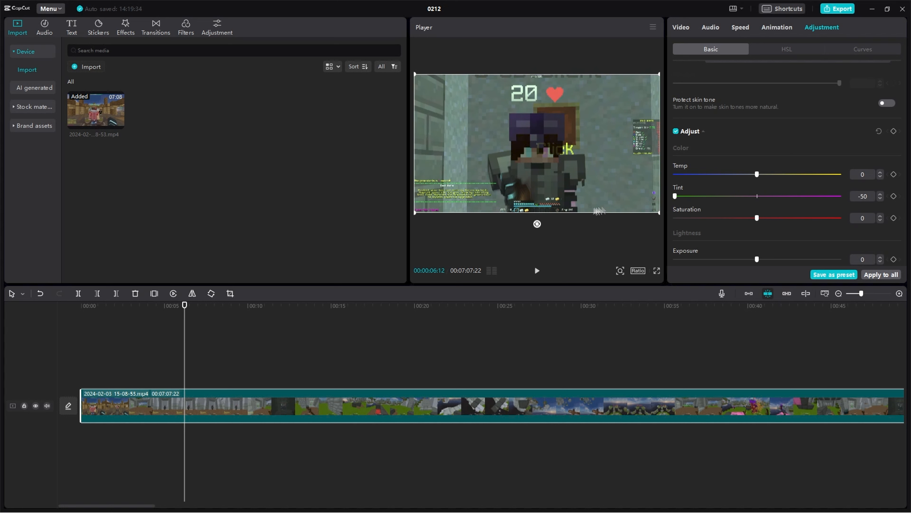
{"action": "mouse_move", "coordinate": [758, 175]}
{"action": "left_mouse_down"}
{"action": "mouse_move", "coordinate": [839, 176]}
{"action": "mouse_move", "coordinate": [676, 174]}
{"action": "mouse_move", "coordinate": [758, 183]}
{"action": "left_mouse_up"}
{"action": "left_click_drag", "start_coordinate": [675, 196], "coordinate": [873, 223]}
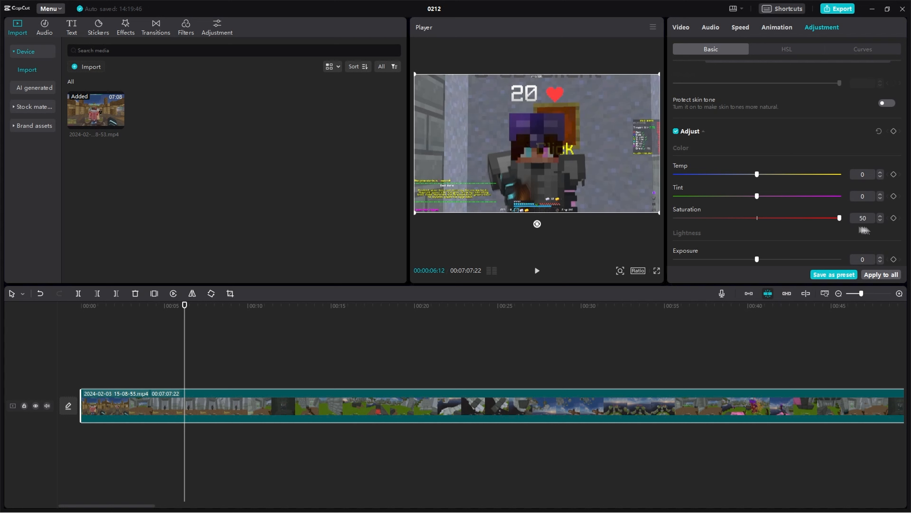
{"action": "left_click_drag", "start_coordinate": [876, 232], "coordinate": [836, 267]}
{"action": "left_click_drag", "start_coordinate": [839, 217], "coordinate": [756, 220]}
{"action": "left_click_drag", "start_coordinate": [806, 233], "coordinate": [897, 253]}
Step: Try different Exposure and Contrast values on the clip and return them to 0
{"action": "scroll", "coordinate": [764, 231], "scroll_direction": "down", "scroll_amount": 3}
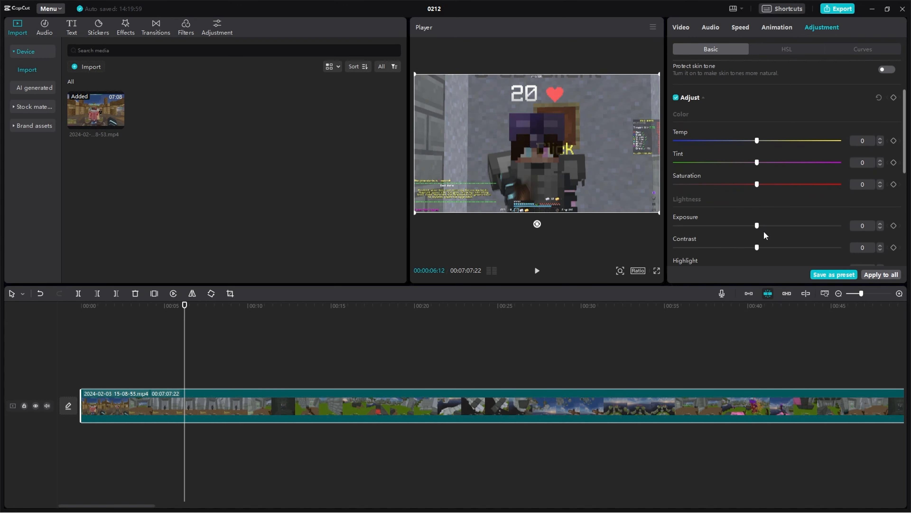
{"action": "left_click", "coordinate": [763, 191]}
{"action": "left_click_drag", "start_coordinate": [764, 195], "coordinate": [800, 194]}
{"action": "left_click_drag", "start_coordinate": [754, 216], "coordinate": [757, 194]}
{"action": "left_click_drag", "start_coordinate": [757, 212], "coordinate": [622, 224]}
{"action": "left_click_drag", "start_coordinate": [564, 241], "coordinate": [769, 240]}
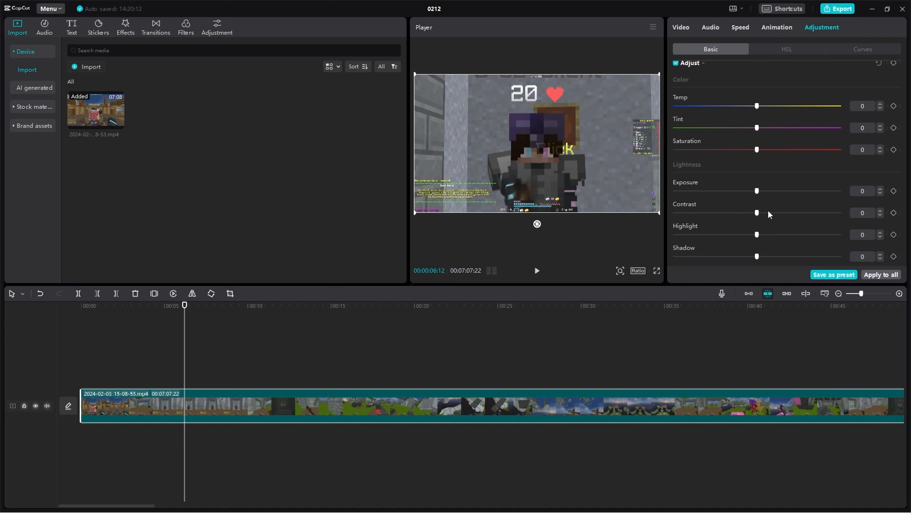
Step: Try changing the clip's Highlight and Brilliance, and return both to 0
{"action": "scroll", "coordinate": [764, 215], "scroll_direction": "down", "scroll_amount": 1}
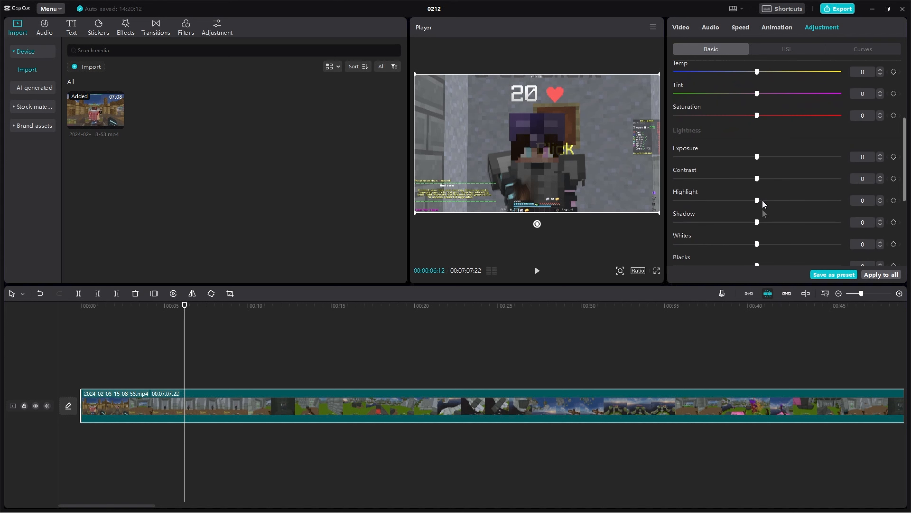
{"action": "left_click_drag", "start_coordinate": [775, 203], "coordinate": [756, 197]}
{"action": "scroll", "coordinate": [757, 223], "scroll_direction": "down", "scroll_amount": 1}
{"action": "scroll", "coordinate": [758, 201], "scroll_direction": "down", "scroll_amount": 1}
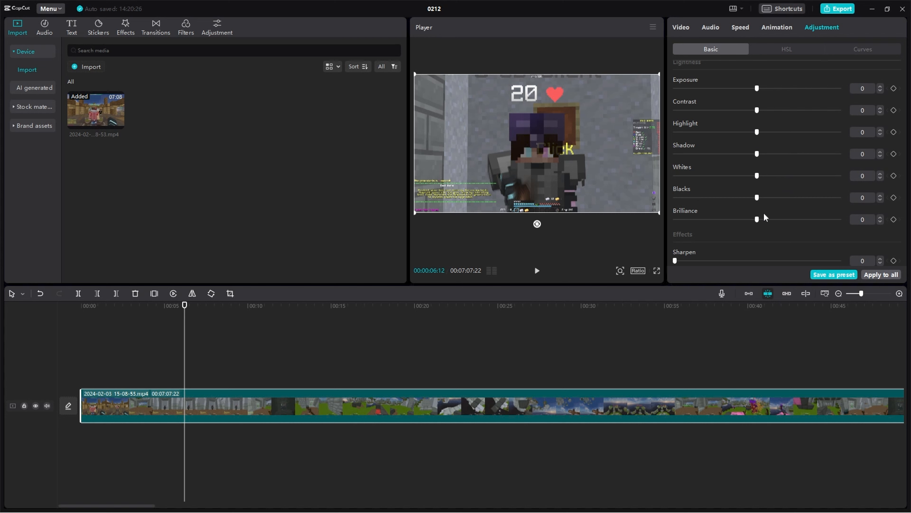
{"action": "left_click_drag", "start_coordinate": [765, 222], "coordinate": [756, 237]}
Step: Try the clip's Sharpen at 100 and a change to Clarity, and reset both to 0
{"action": "scroll", "coordinate": [737, 235], "scroll_direction": "down", "scroll_amount": 3}
{"action": "left_click_drag", "start_coordinate": [675, 173], "coordinate": [839, 174]}
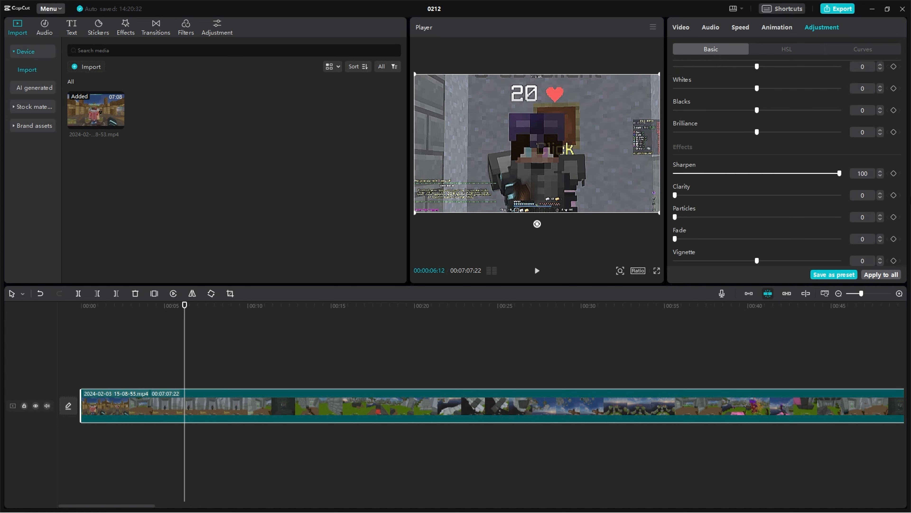
{"action": "left_click_drag", "start_coordinate": [670, 172], "coordinate": [665, 171]}
{"action": "left_click_drag", "start_coordinate": [675, 194], "coordinate": [572, 206]}
{"action": "scroll", "coordinate": [687, 195], "scroll_direction": "up", "scroll_amount": 5}
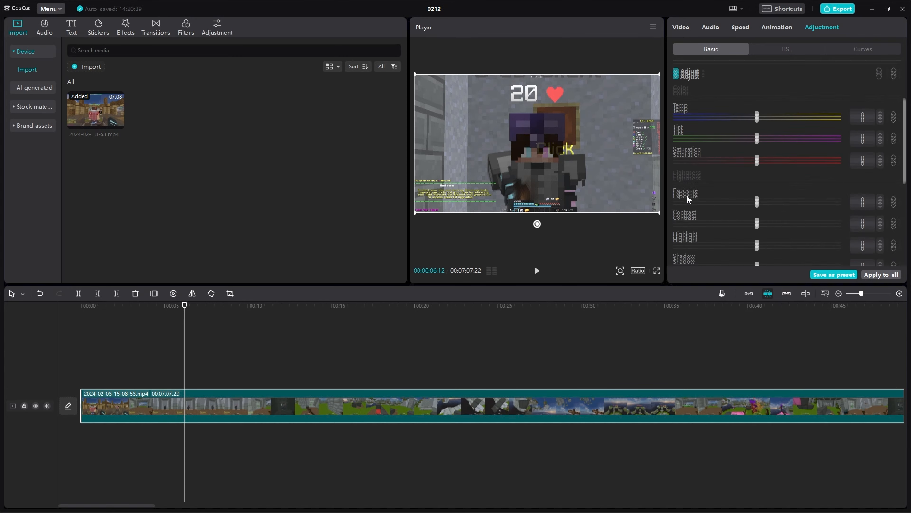
{"action": "scroll", "coordinate": [690, 193], "scroll_direction": "down", "scroll_amount": 5}
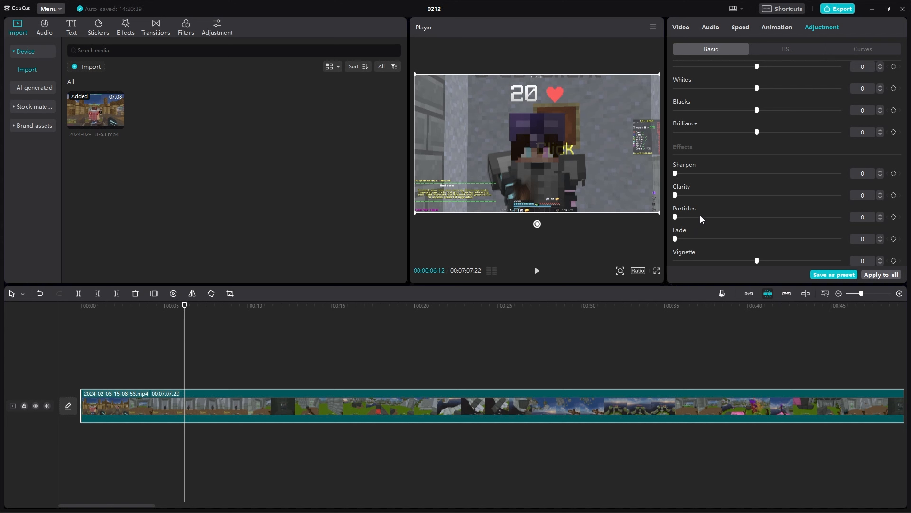
Step: Try the Particles, Fade and Vignette effects on the clip, and open its HSL adjustments
{"action": "left_click_drag", "start_coordinate": [702, 217], "coordinate": [895, 219]}
{"action": "left_click_drag", "start_coordinate": [839, 217], "coordinate": [660, 231]}
{"action": "left_click_drag", "start_coordinate": [721, 239], "coordinate": [675, 239]}
{"action": "mouse_move", "coordinate": [755, 262]}
{"action": "left_mouse_down"}
{"action": "mouse_move", "coordinate": [716, 262]}
{"action": "mouse_move", "coordinate": [838, 262]}
{"action": "mouse_move", "coordinate": [676, 262]}
{"action": "mouse_move", "coordinate": [761, 265]}
{"action": "left_mouse_up"}
{"action": "scroll", "coordinate": [730, 231], "scroll_direction": "up", "scroll_amount": 5}
{"action": "left_click", "coordinate": [786, 49]}
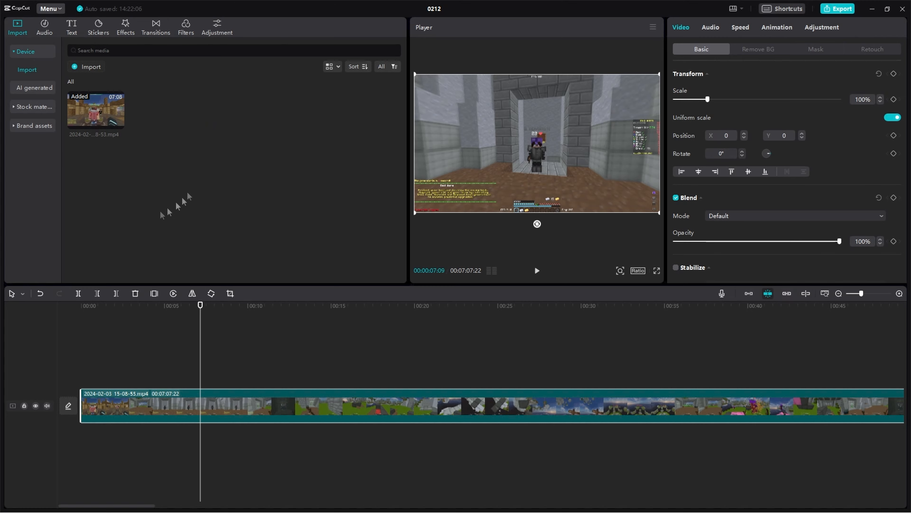
Step: Browse the stock materials and preview the trending purple clip of a car driving between palm trees
{"action": "left_click", "coordinate": [33, 88]}
{"action": "left_click", "coordinate": [34, 91]}
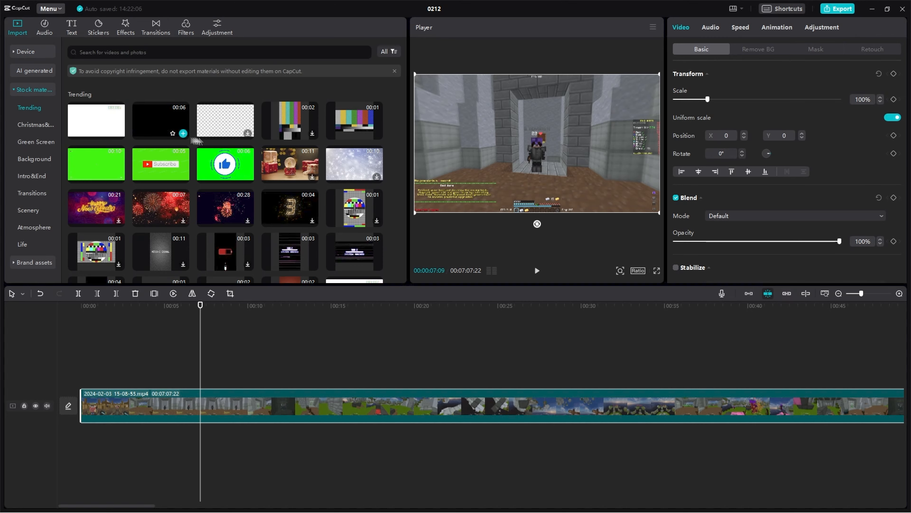
{"action": "scroll", "coordinate": [234, 166], "scroll_direction": "down", "scroll_amount": 1}
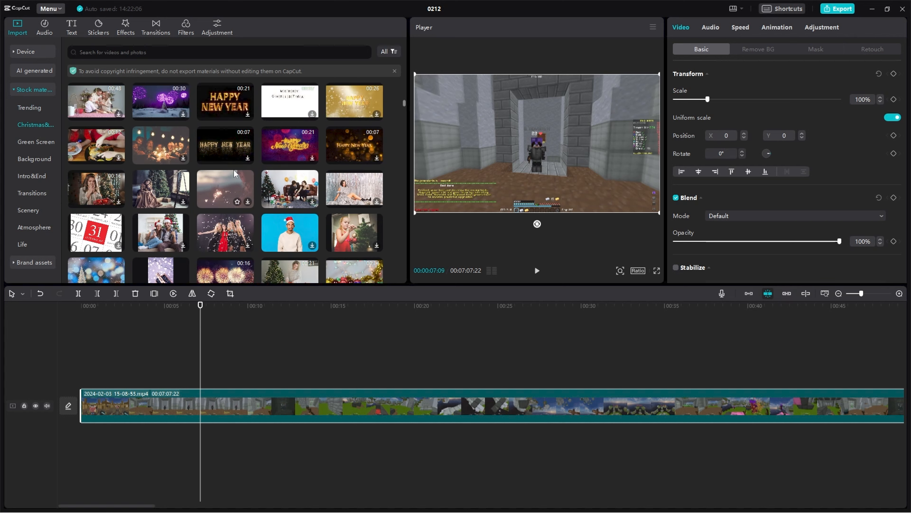
{"action": "left_click", "coordinate": [174, 132]}
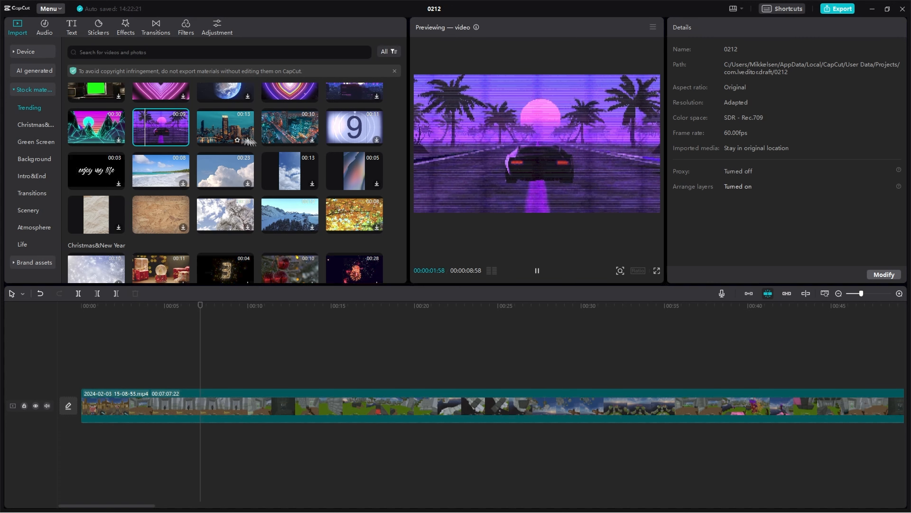
Step: Browse the green screen stock clips and preview the rounded green frame and the purple-blue liquid clip
{"action": "scroll", "coordinate": [230, 203], "scroll_direction": "down", "scroll_amount": 5}
{"action": "scroll", "coordinate": [232, 222], "scroll_direction": "down", "scroll_amount": 10}
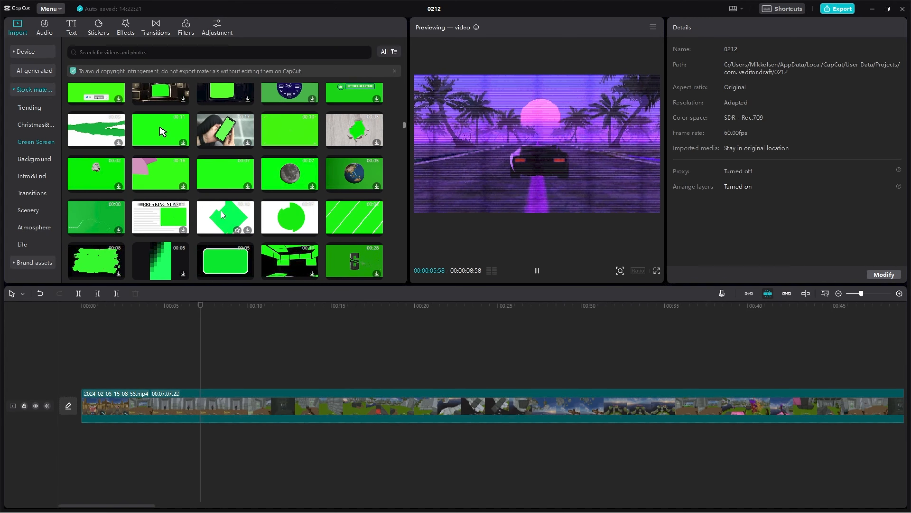
{"action": "scroll", "coordinate": [226, 219], "scroll_direction": "up", "scroll_amount": 1}
{"action": "left_click", "coordinate": [230, 224]}
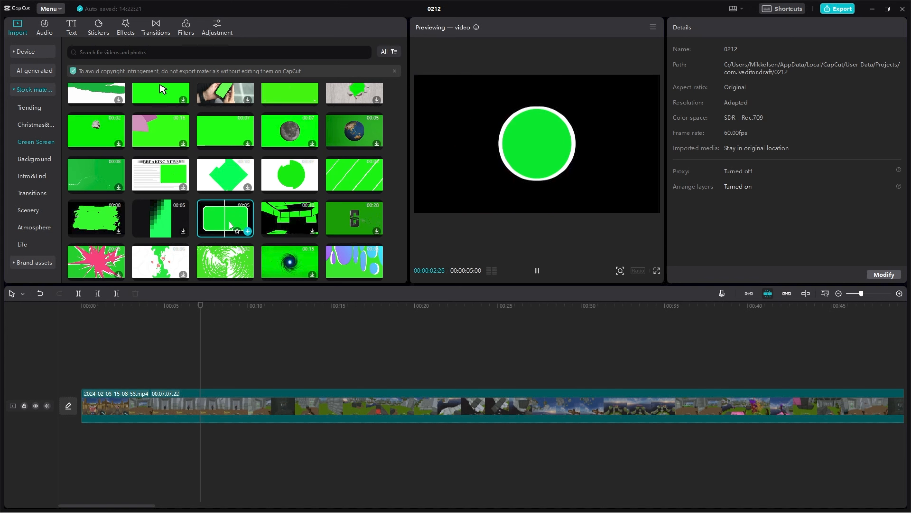
{"action": "left_click", "coordinate": [334, 260]}
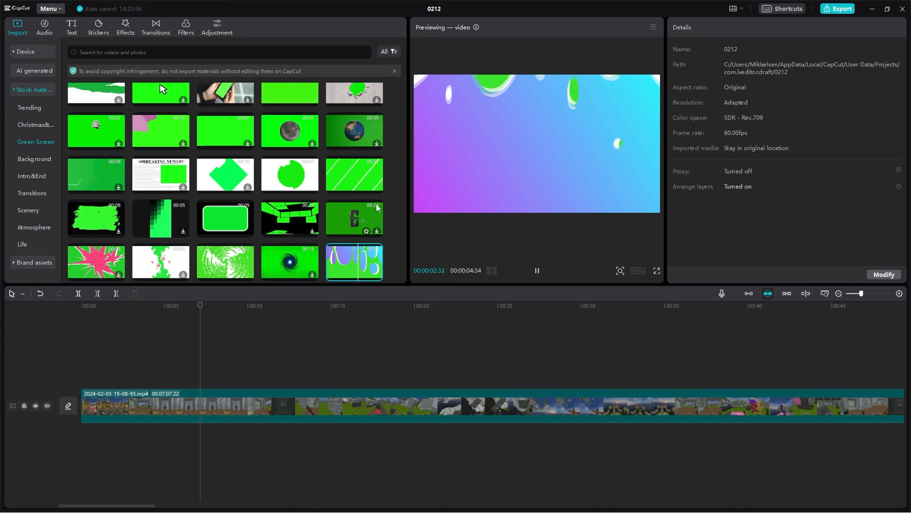
Step: Browse the audio library's Valentine's Day music and its trending sound effects
{"action": "left_click", "coordinate": [45, 27]}
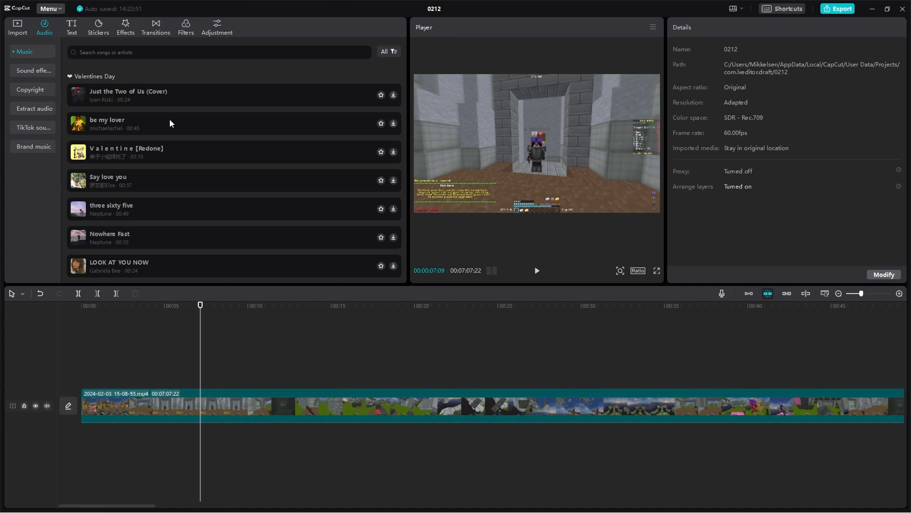
{"action": "scroll", "coordinate": [169, 120], "scroll_direction": "down", "scroll_amount": 20}
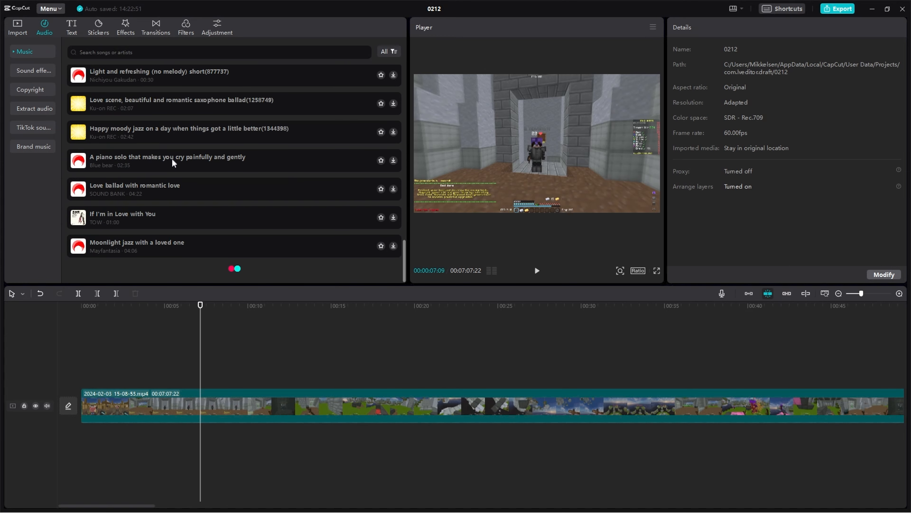
{"action": "scroll", "coordinate": [170, 167], "scroll_direction": "down", "scroll_amount": 5}
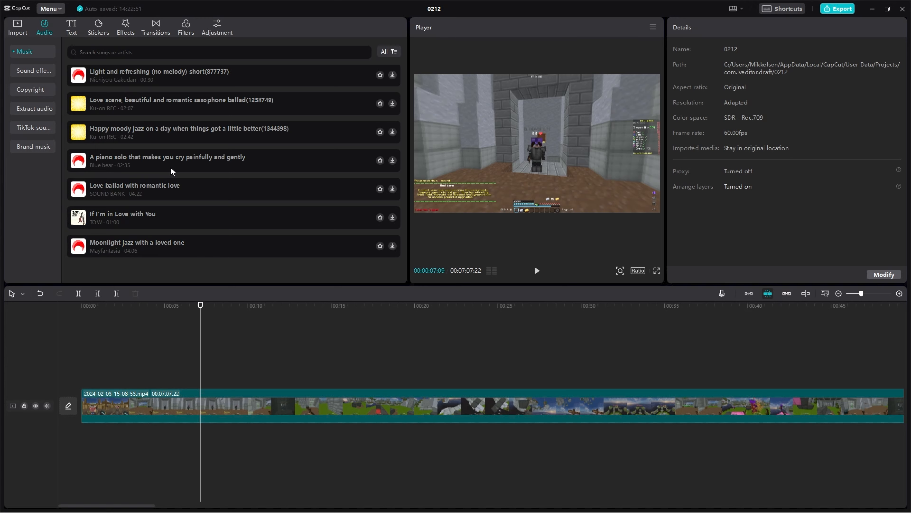
{"action": "scroll", "coordinate": [171, 163], "scroll_direction": "down", "scroll_amount": 5}
{"action": "scroll", "coordinate": [171, 162], "scroll_direction": "up", "scroll_amount": 5}
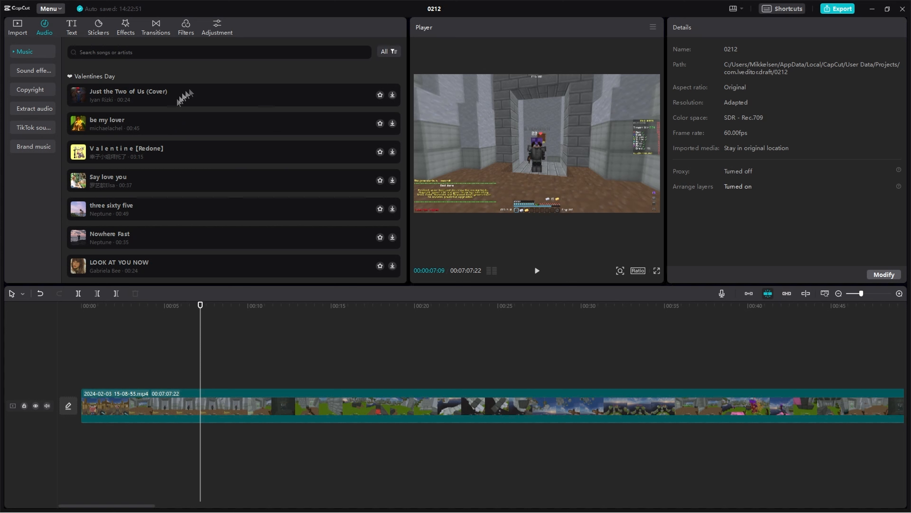
{"action": "left_click", "coordinate": [33, 70]}
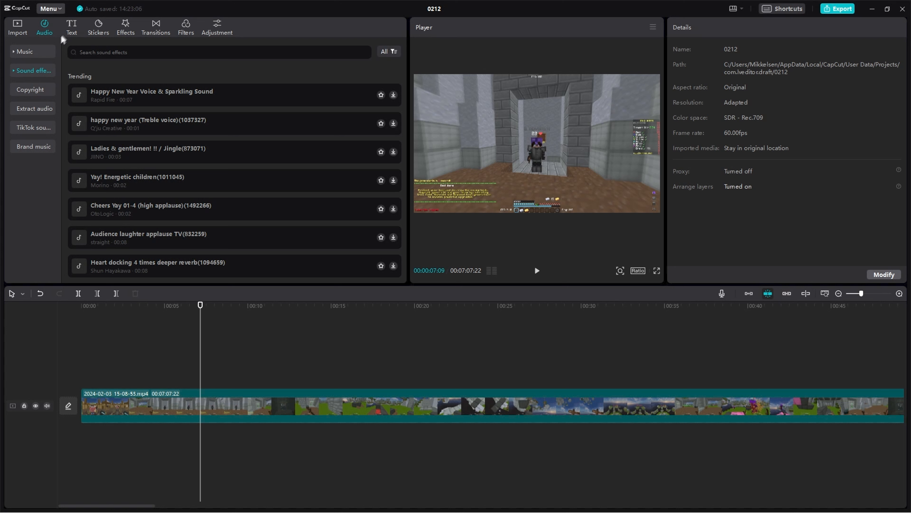
{"action": "left_click", "coordinate": [34, 52]}
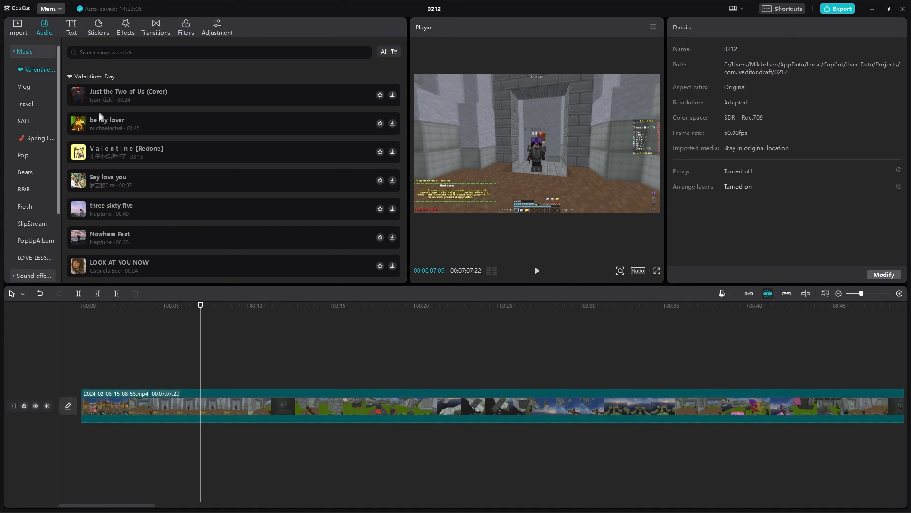
Step: Look through the text options: AI-generated text, text effects, text templates and auto captions
{"action": "left_click", "coordinate": [72, 28]}
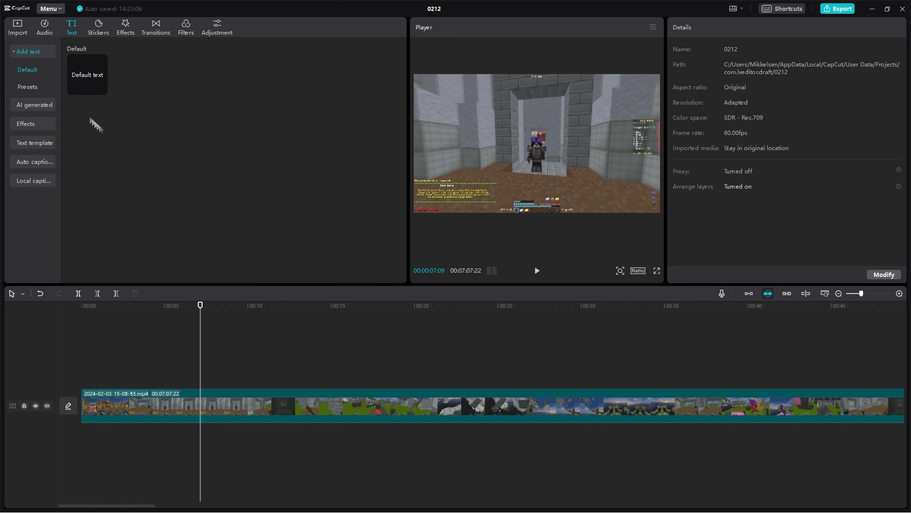
{"action": "left_click", "coordinate": [31, 106]}
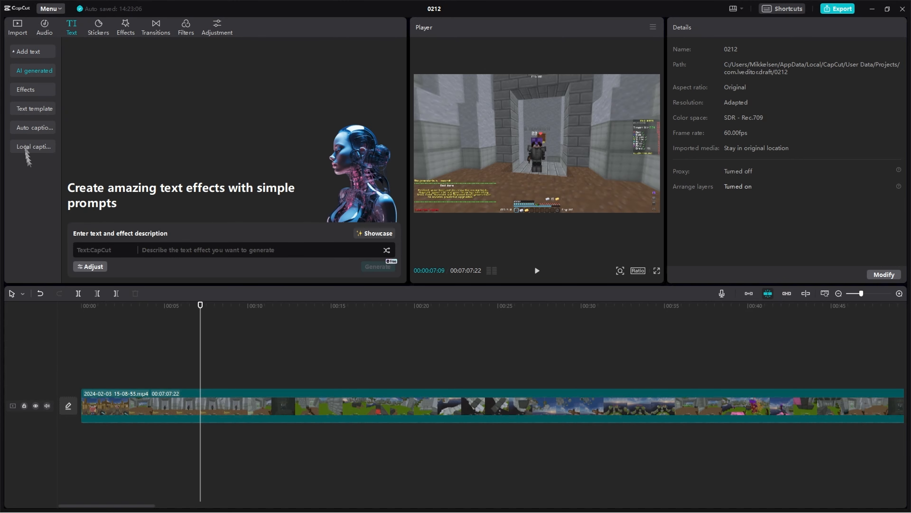
{"action": "left_click", "coordinate": [24, 89]}
{"action": "scroll", "coordinate": [175, 151], "scroll_direction": "down", "scroll_amount": 3}
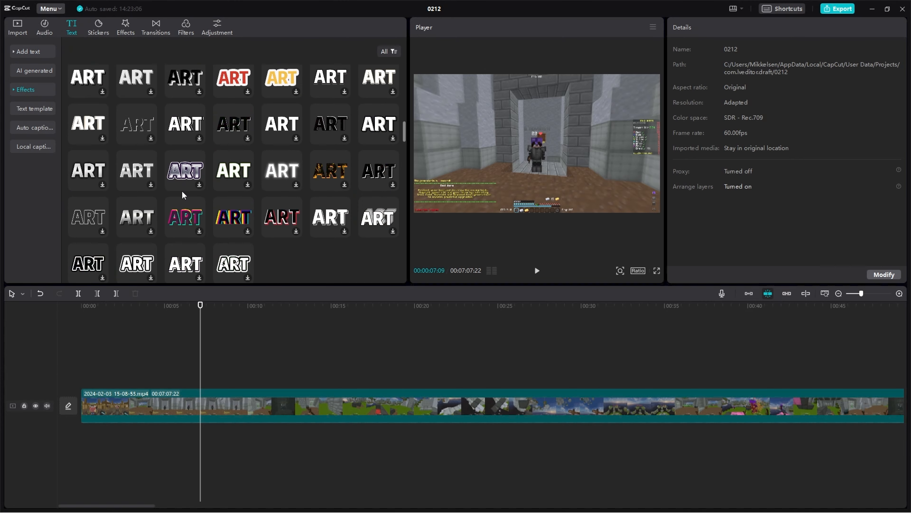
{"action": "scroll", "coordinate": [182, 194], "scroll_direction": "down", "scroll_amount": 5}
{"action": "left_click", "coordinate": [29, 106]}
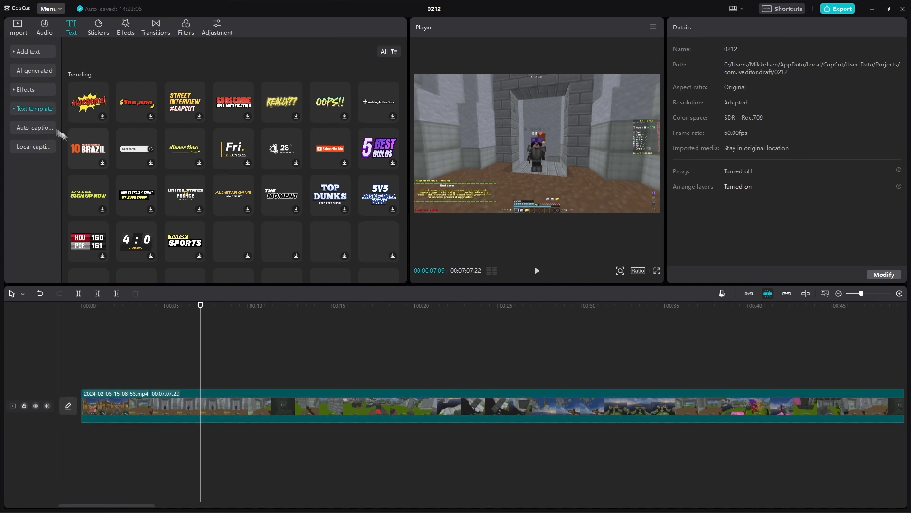
{"action": "scroll", "coordinate": [215, 131], "scroll_direction": "down", "scroll_amount": 10}
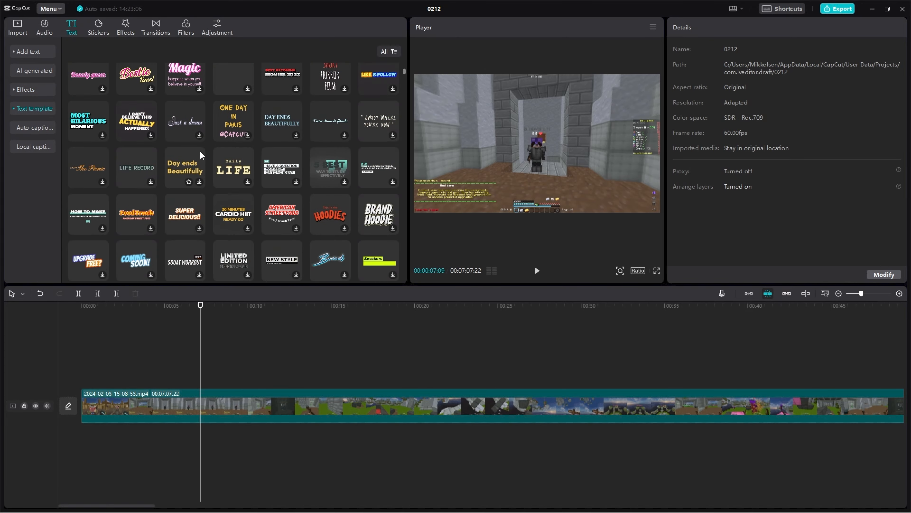
{"action": "left_click", "coordinate": [30, 128]}
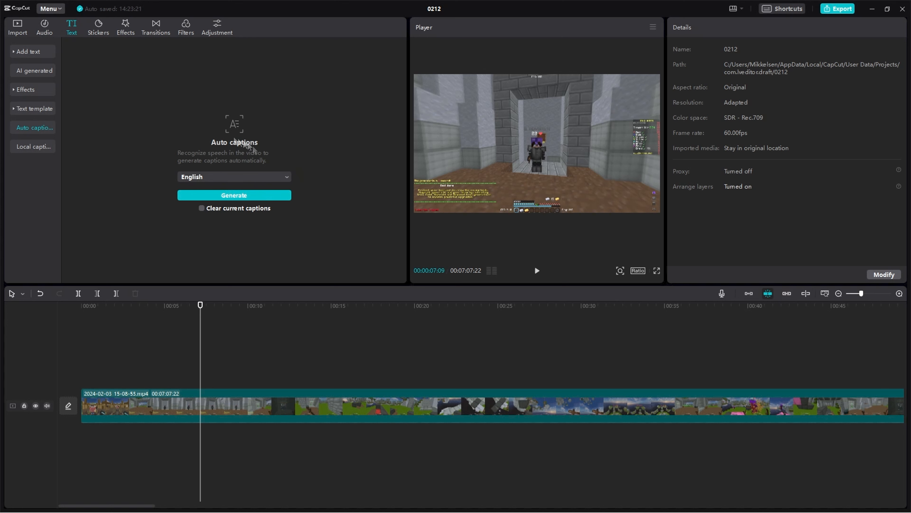
Step: Add a default text above the gameplay clip at the playhead, about 7 seconds in, and colour it muted red
{"action": "left_click", "coordinate": [32, 51]}
{"action": "left_click_drag", "start_coordinate": [87, 75], "coordinate": [200, 379]}
{"action": "scroll", "coordinate": [719, 169], "scroll_direction": "down", "scroll_amount": 3}
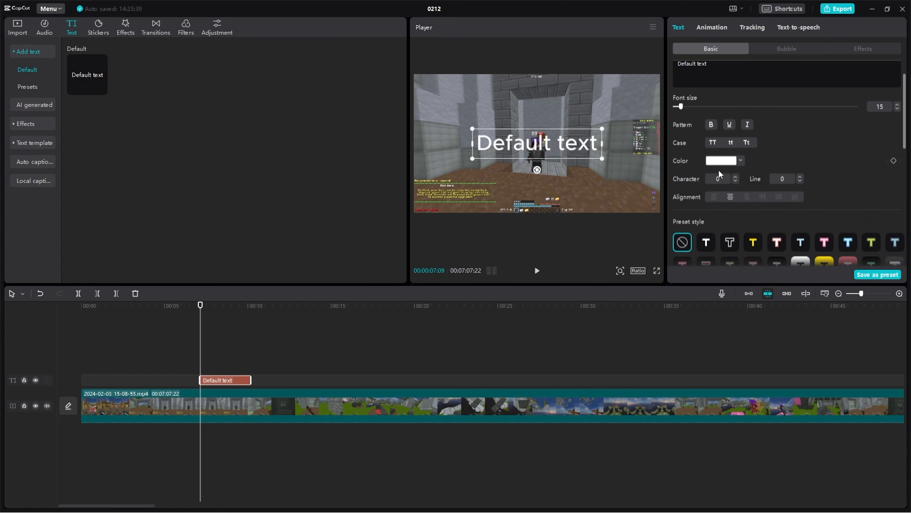
{"action": "scroll", "coordinate": [719, 170], "scroll_direction": "up", "scroll_amount": 2}
{"action": "left_click", "coordinate": [725, 190]}
{"action": "left_click_drag", "start_coordinate": [722, 228], "coordinate": [797, 159]}
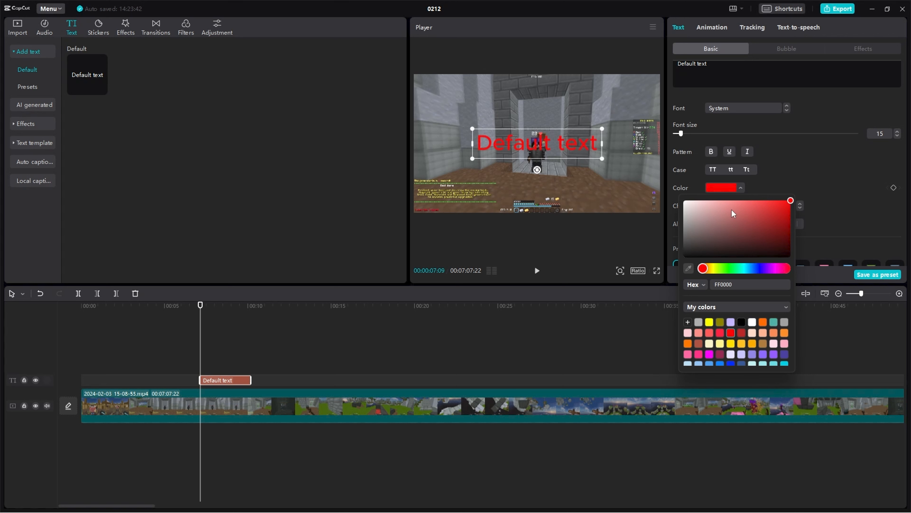
{"action": "mouse_move", "coordinate": [732, 211]}
{"action": "left_mouse_down"}
{"action": "mouse_move", "coordinate": [752, 179]}
{"action": "mouse_move", "coordinate": [737, 221]}
{"action": "left_mouse_up"}
{"action": "left_click", "coordinate": [736, 185]}
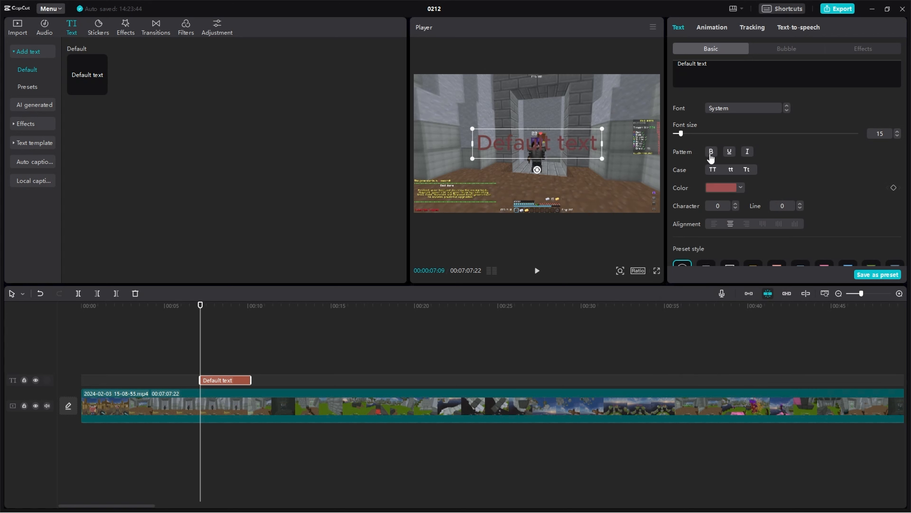
Step: Make the whole default text bold and underlined
{"action": "left_click", "coordinate": [710, 152]}
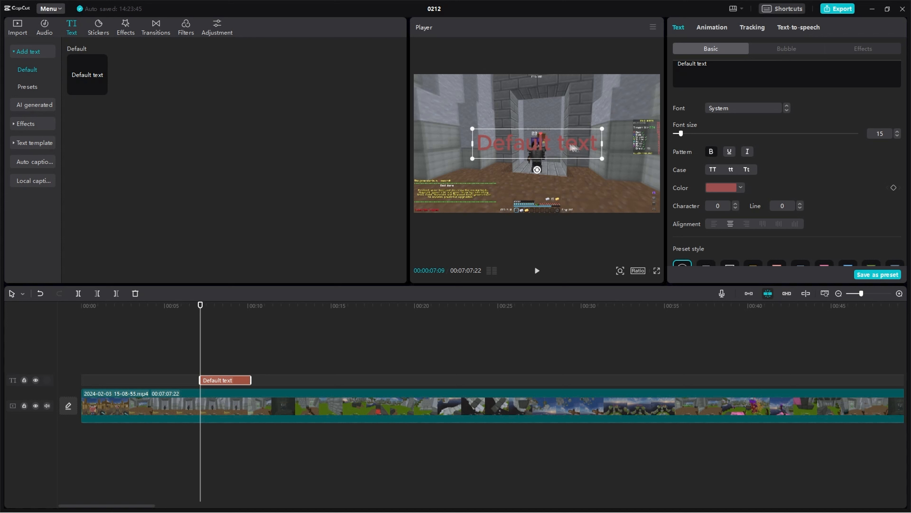
{"action": "double_click", "coordinate": [563, 144]}
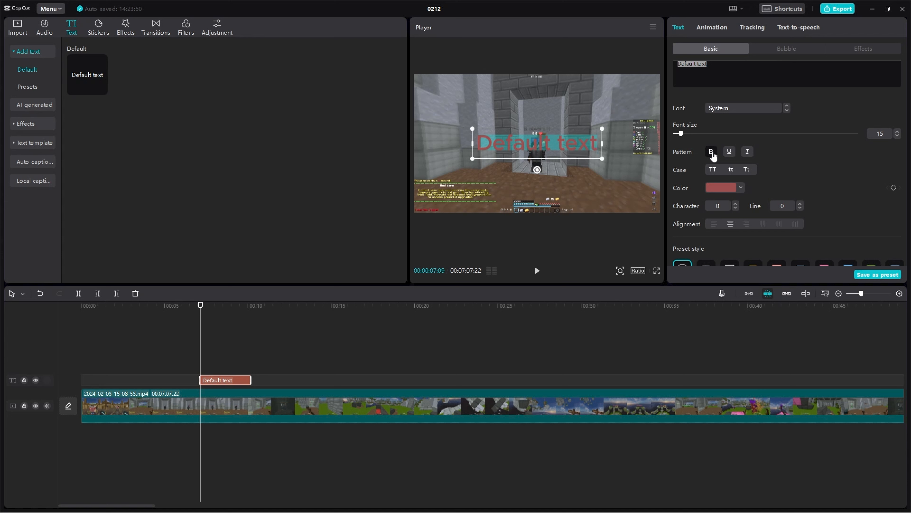
{"action": "left_click", "coordinate": [728, 154]}
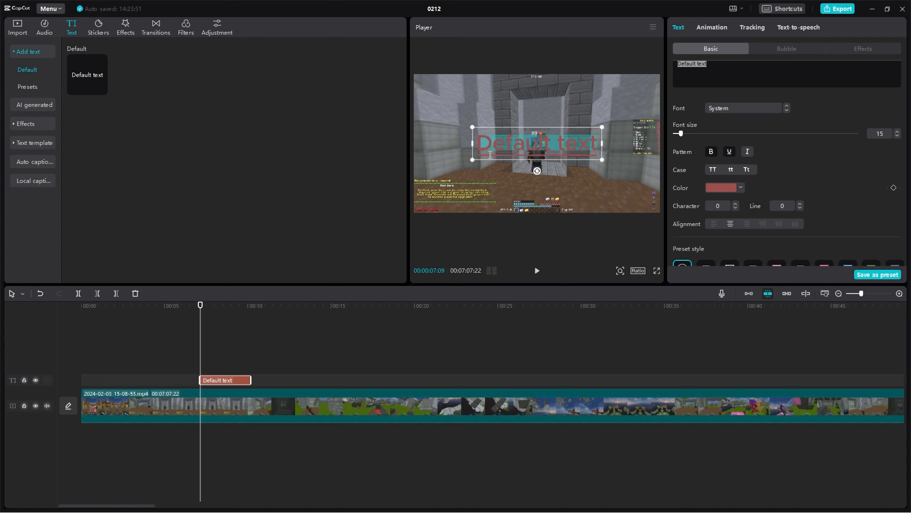
Step: Remove the underline from the default text and set its font to ZY Concise
{"action": "left_click", "coordinate": [729, 151]}
{"action": "scroll", "coordinate": [796, 159], "scroll_direction": "up", "scroll_amount": 1}
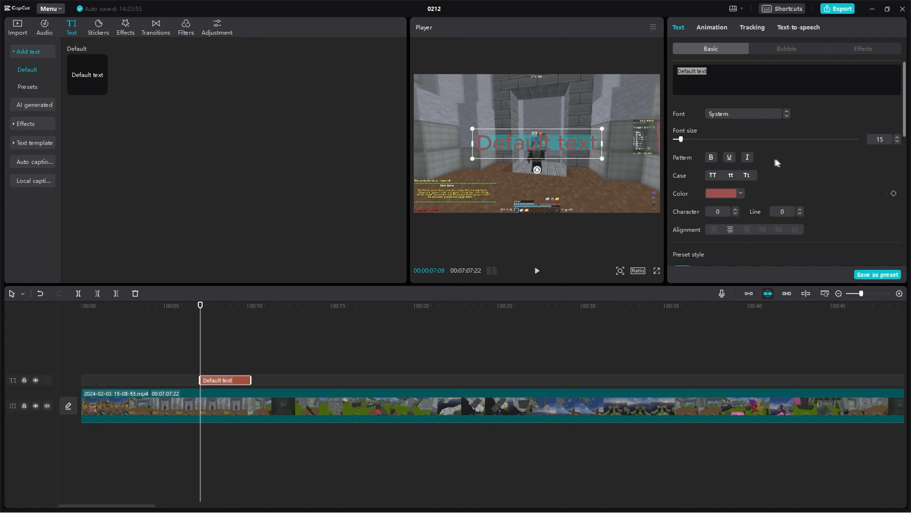
{"action": "left_click", "coordinate": [734, 115]}
{"action": "left_click", "coordinate": [743, 171]}
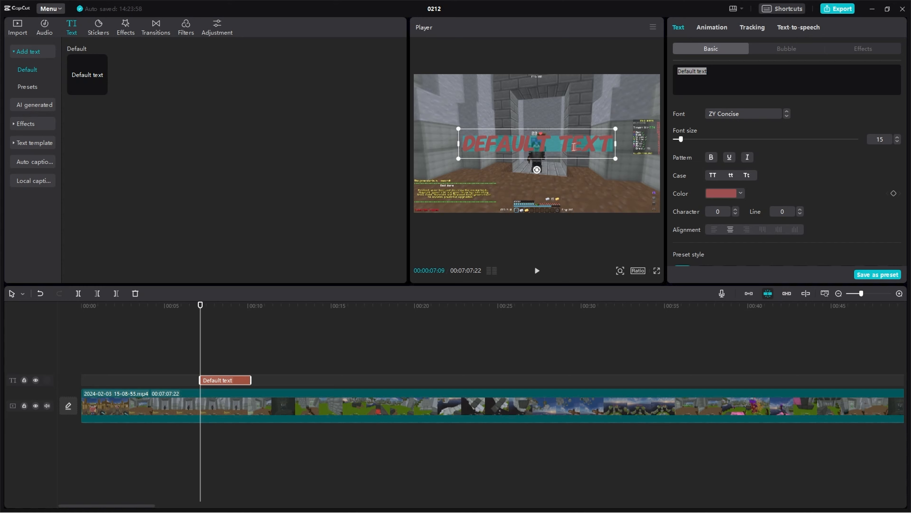
{"action": "mouse_move", "coordinate": [559, 127]}
{"action": "left_mouse_down"}
{"action": "mouse_move", "coordinate": [537, 141]}
{"action": "mouse_move", "coordinate": [569, 126]}
{"action": "left_mouse_up"}
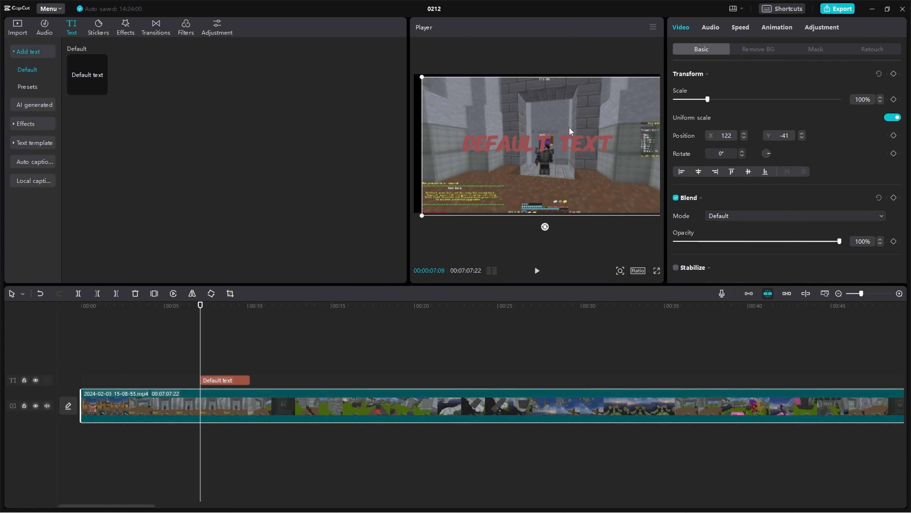
{"action": "key", "text": "ctrl+z"}
Step: Select the default text and apply the preset style with a pink outline
{"action": "left_click", "coordinate": [568, 141]}
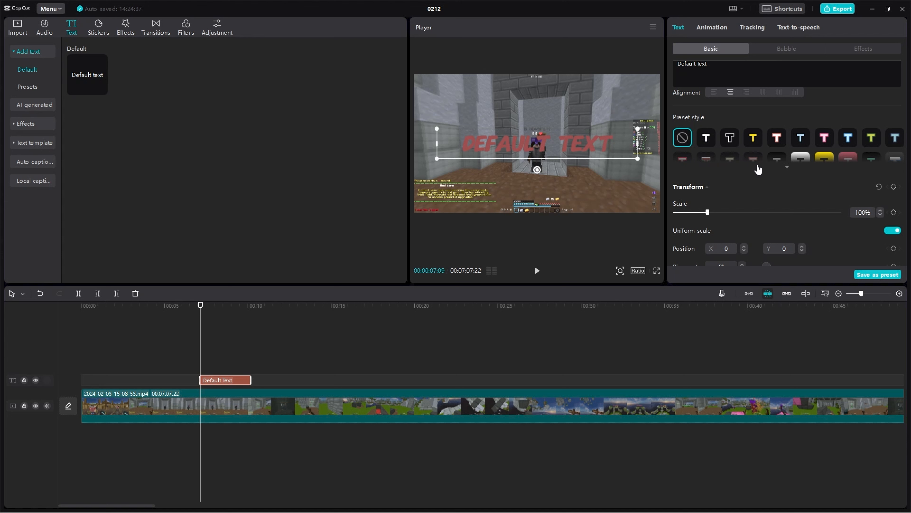
{"action": "left_click", "coordinate": [706, 140]}
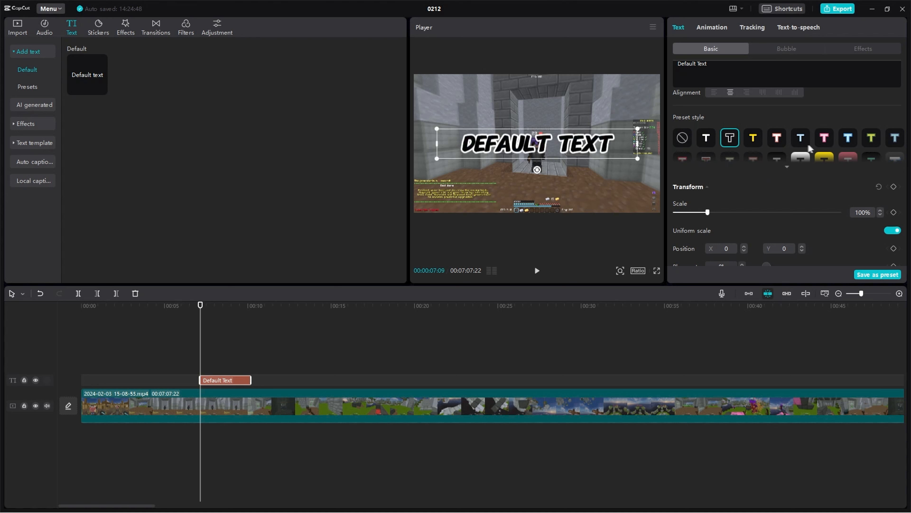
{"action": "left_click", "coordinate": [823, 140]}
Step: Try a stroke thickness of 61 on the text's pink outline and undo it
{"action": "scroll", "coordinate": [773, 200], "scroll_direction": "down", "scroll_amount": 5}
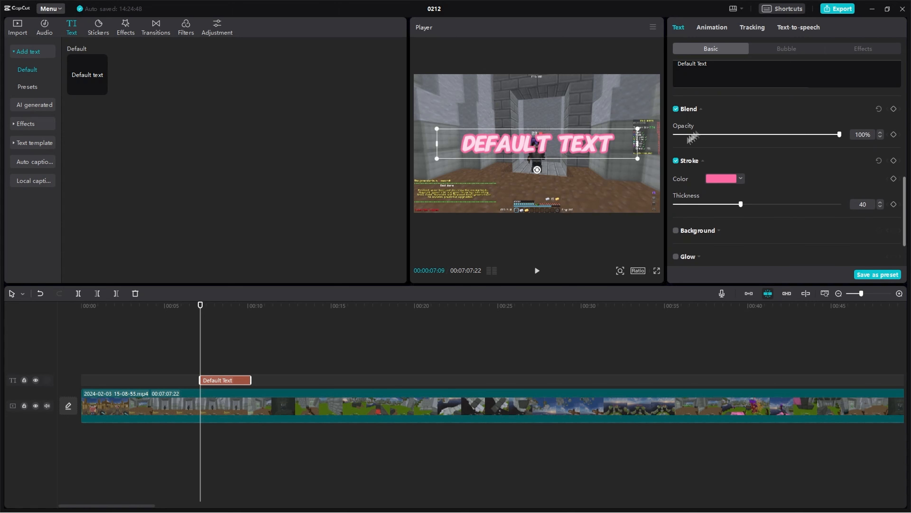
{"action": "scroll", "coordinate": [738, 178], "scroll_direction": "down", "scroll_amount": 1}
{"action": "mouse_move", "coordinate": [739, 173]}
{"action": "left_mouse_down"}
{"action": "mouse_move", "coordinate": [839, 173]}
{"action": "mouse_move", "coordinate": [739, 173]}
{"action": "mouse_move", "coordinate": [836, 173]}
{"action": "mouse_move", "coordinate": [741, 173]}
{"action": "mouse_move", "coordinate": [776, 175]}
{"action": "left_mouse_up"}
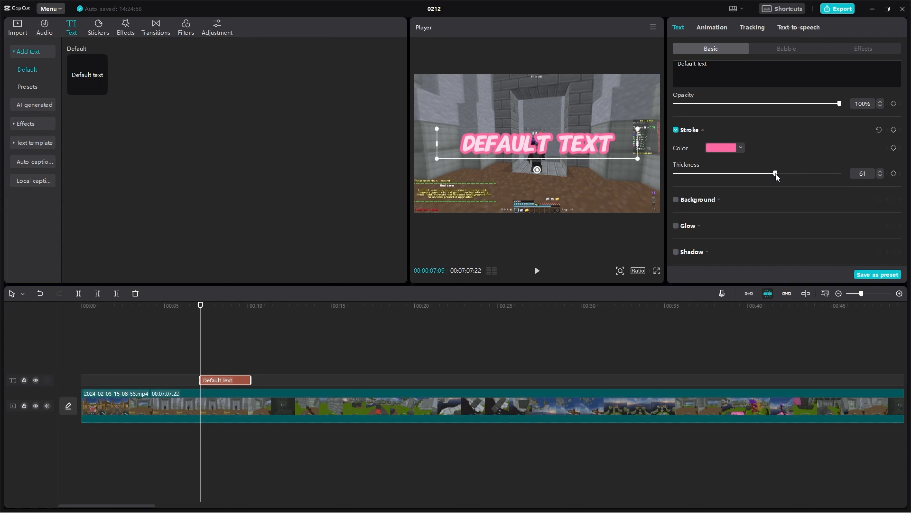
{"action": "key", "text": "ctrl+z"}
Step: Add a black background in the second style behind the default text and round its corners to 78%
{"action": "left_click", "coordinate": [676, 200]}
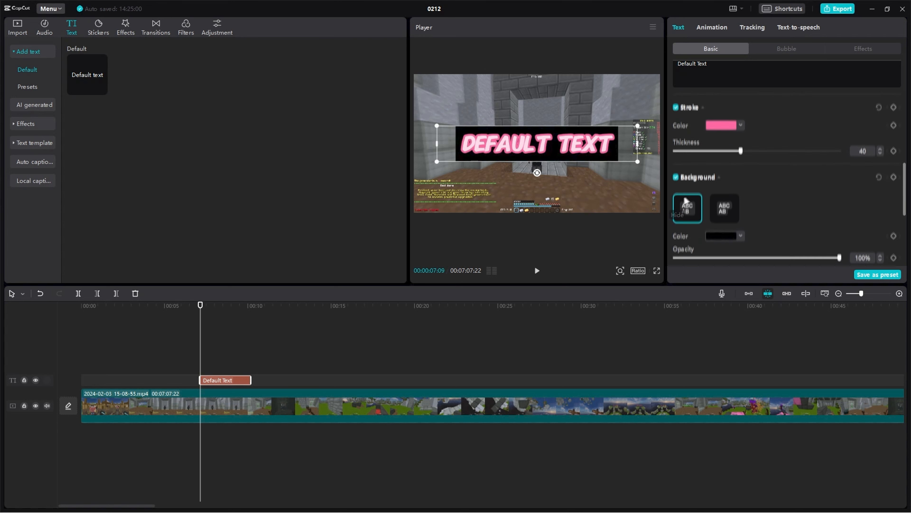
{"action": "scroll", "coordinate": [703, 179], "scroll_direction": "down", "scroll_amount": 2}
{"action": "left_click", "coordinate": [727, 165]}
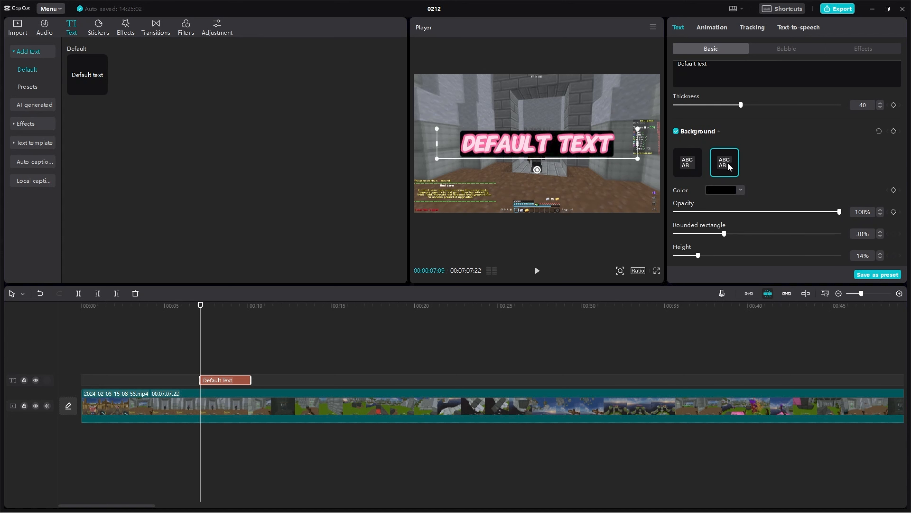
{"action": "scroll", "coordinate": [684, 179], "scroll_direction": "down", "scroll_amount": 1}
{"action": "left_click_drag", "start_coordinate": [724, 199], "coordinate": [758, 200]}
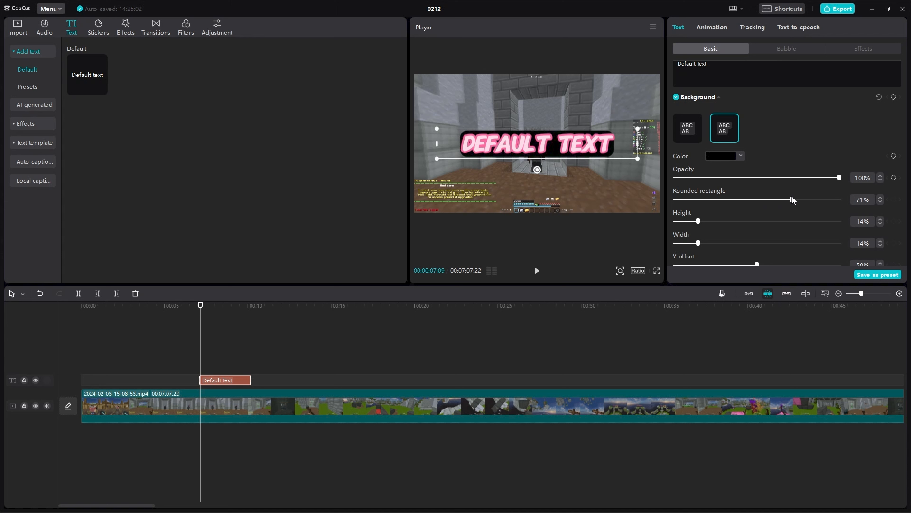
Step: Lower the text background's opacity to 48% and reduce its corner rounding to 0%
{"action": "scroll", "coordinate": [761, 203], "scroll_direction": "down", "scroll_amount": 2}
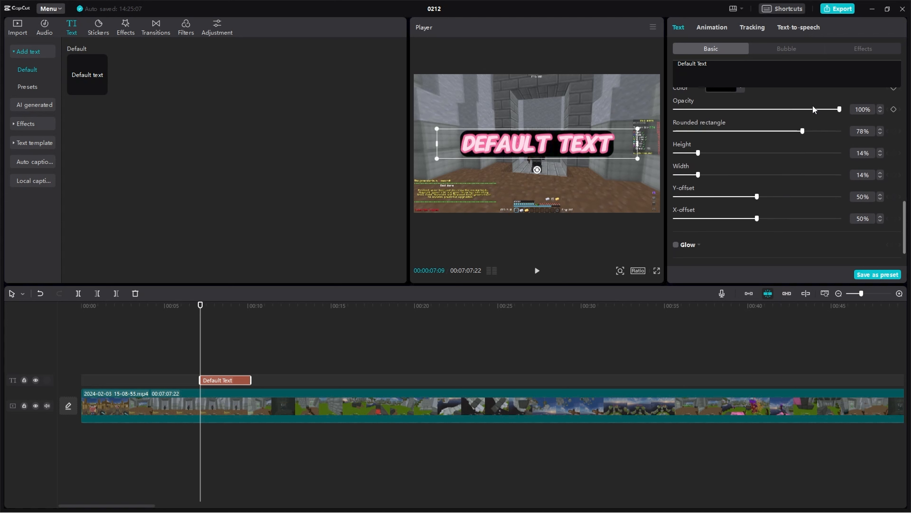
{"action": "left_click_drag", "start_coordinate": [839, 109], "coordinate": [771, 114]}
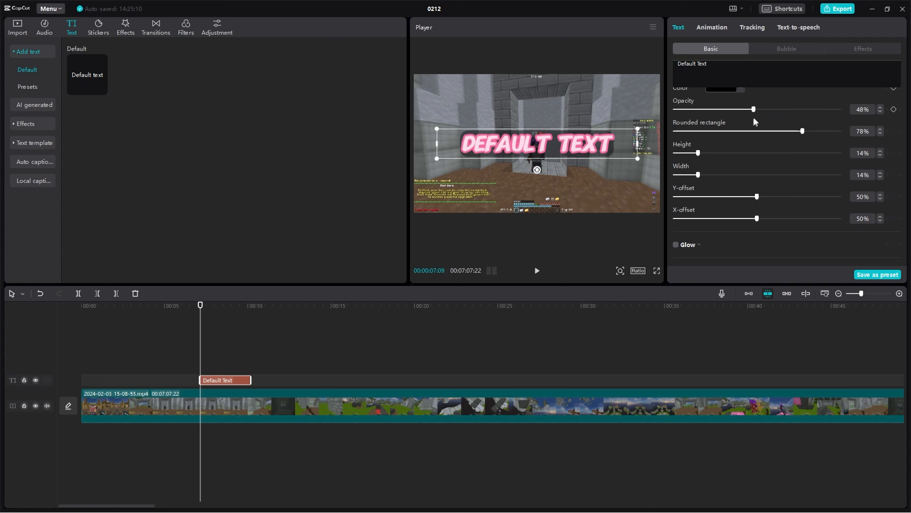
{"action": "scroll", "coordinate": [726, 164], "scroll_direction": "up", "scroll_amount": 1}
{"action": "left_click_drag", "start_coordinate": [802, 166], "coordinate": [513, 114]}
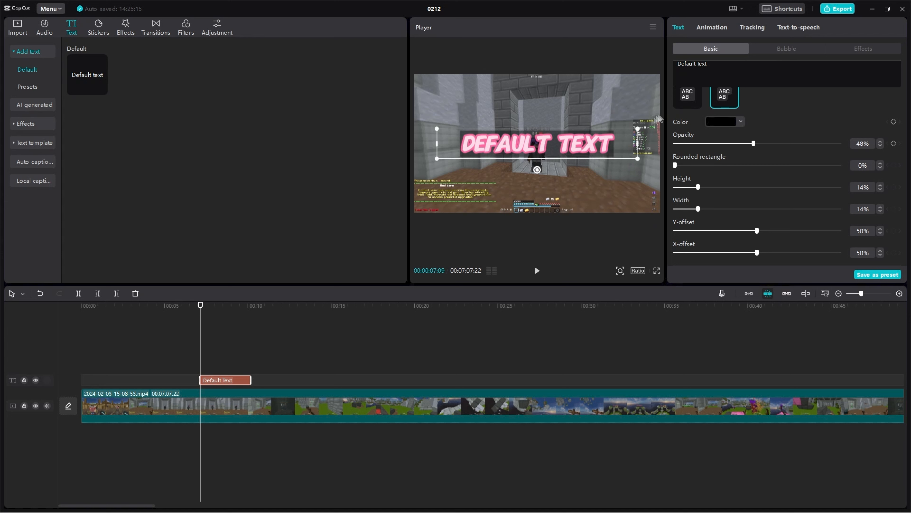
{"action": "scroll", "coordinate": [676, 165], "scroll_direction": "down", "scroll_amount": 2}
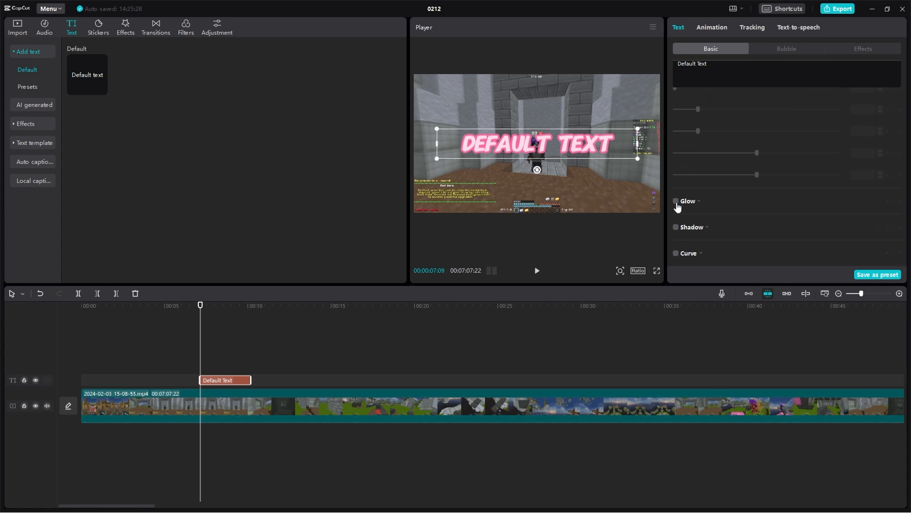
Step: Try a pink glow on the default text with intensity 90 and range 100, and turn the glow off
{"action": "left_click", "coordinate": [676, 201]}
{"action": "scroll", "coordinate": [703, 211], "scroll_direction": "down", "scroll_amount": 3}
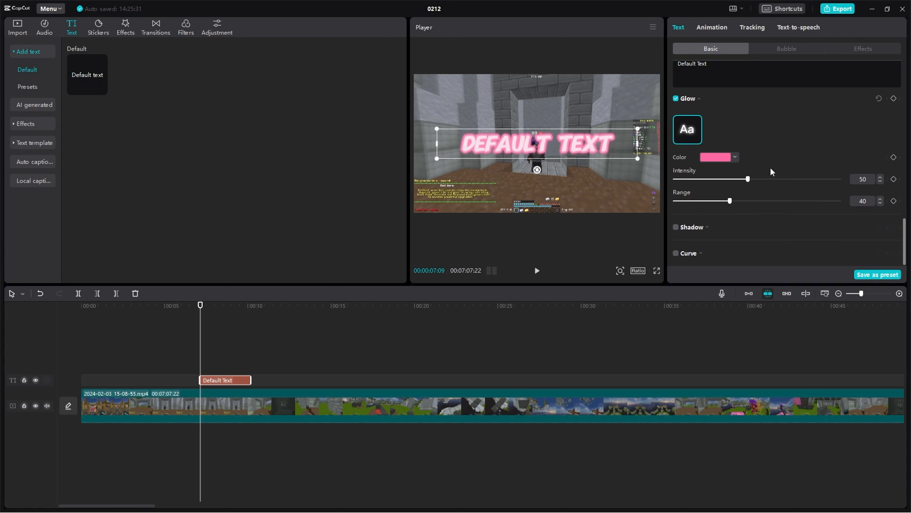
{"action": "left_click_drag", "start_coordinate": [809, 180], "coordinate": [841, 178]}
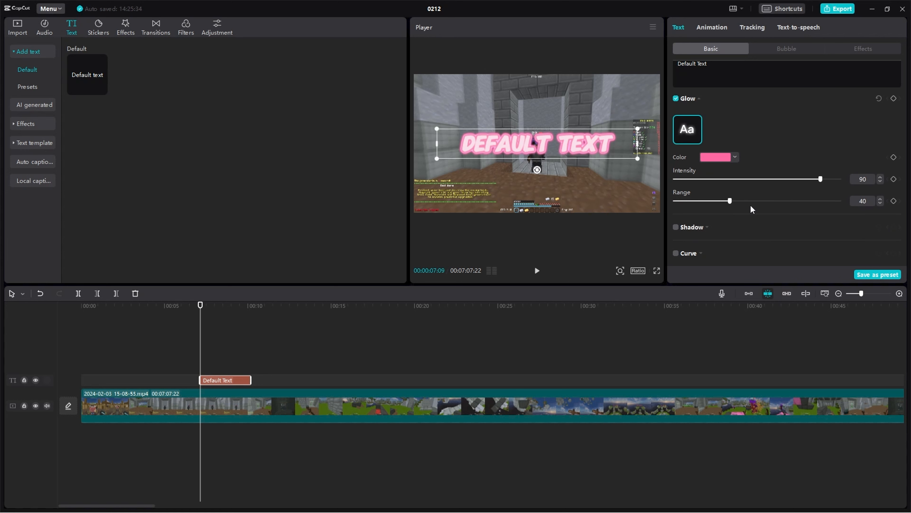
{"action": "left_click_drag", "start_coordinate": [752, 202], "coordinate": [842, 202]}
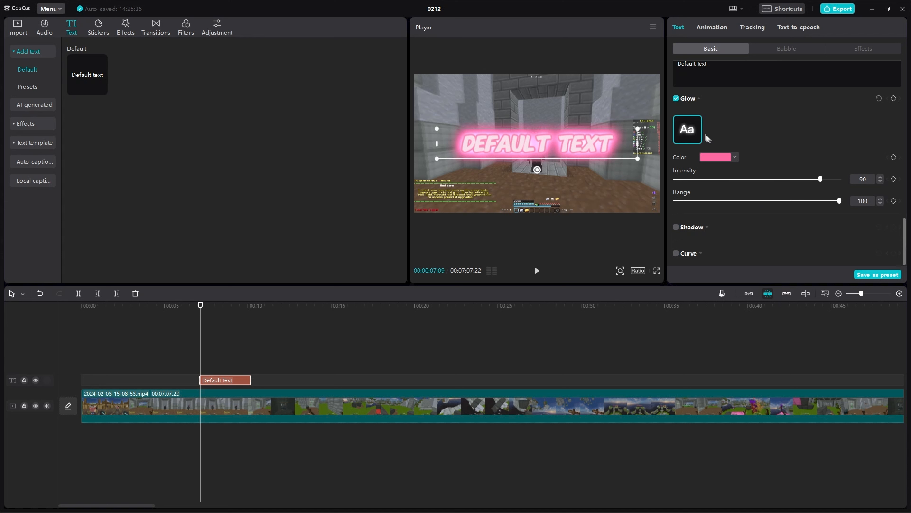
{"action": "left_click", "coordinate": [676, 98]}
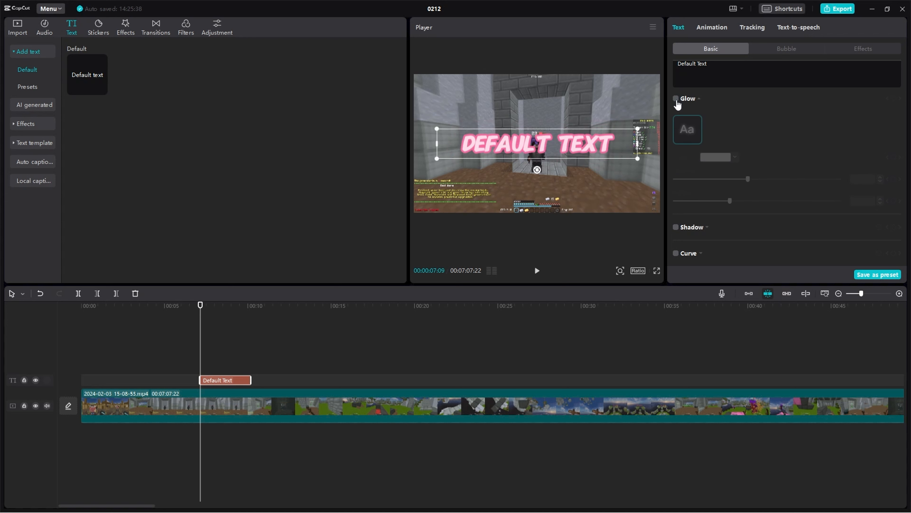
Step: Try a black text shadow with opacity 100%, blurriness 100%, distance 84 and angle -52°, and turn it off
{"action": "left_click", "coordinate": [676, 229]}
{"action": "scroll", "coordinate": [748, 224], "scroll_direction": "down", "scroll_amount": 3}
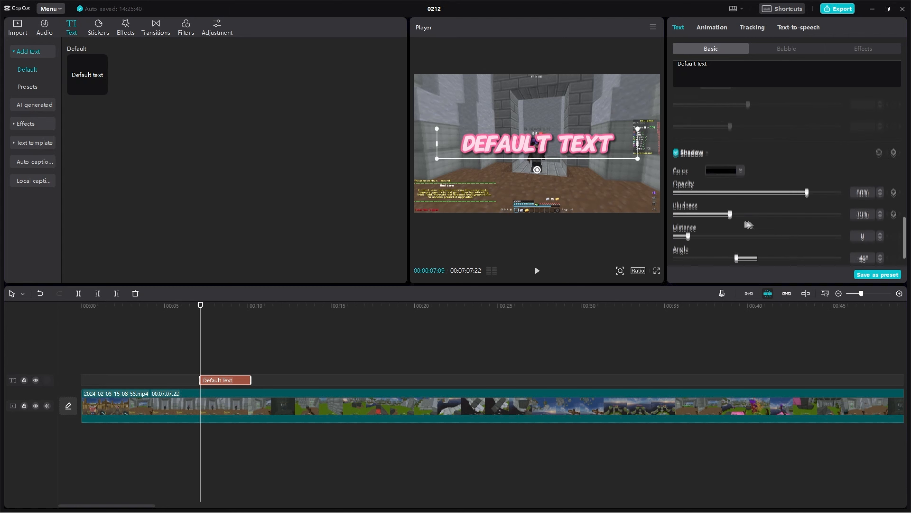
{"action": "left_click_drag", "start_coordinate": [807, 176], "coordinate": [841, 177]}
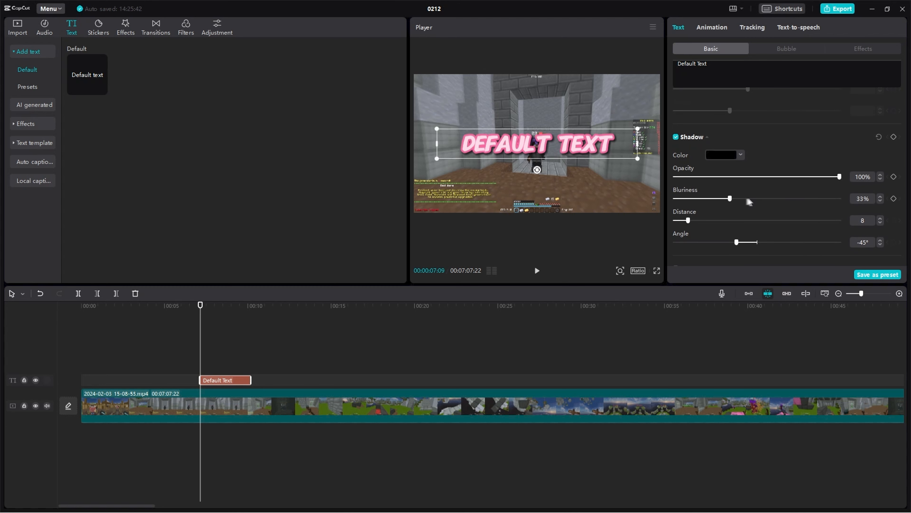
{"action": "left_click_drag", "start_coordinate": [748, 199], "coordinate": [840, 198]}
{"action": "left_click_drag", "start_coordinate": [702, 222], "coordinate": [812, 220]}
{"action": "mouse_move", "coordinate": [738, 242]}
{"action": "left_mouse_down"}
{"action": "mouse_move", "coordinate": [673, 247]}
{"action": "mouse_move", "coordinate": [799, 242]}
{"action": "mouse_move", "coordinate": [733, 242]}
{"action": "left_mouse_up"}
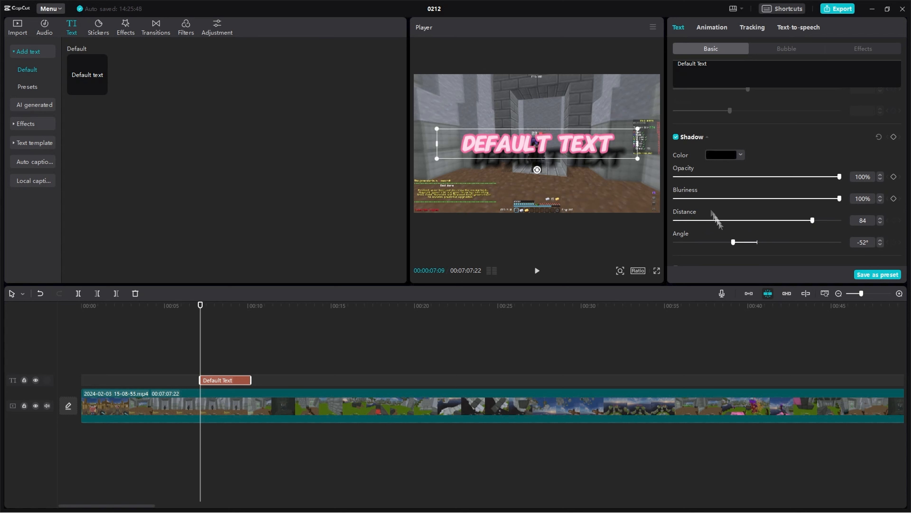
{"action": "left_click", "coordinate": [676, 137]}
Step: Curve the default text into an arch and increase the curve strength
{"action": "scroll", "coordinate": [679, 237], "scroll_direction": "down", "scroll_amount": 1}
{"action": "left_click", "coordinate": [676, 253]}
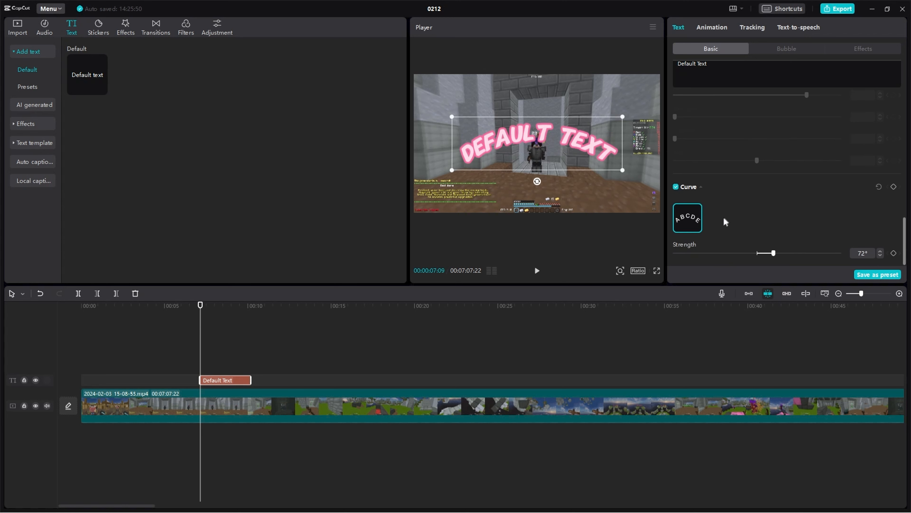
{"action": "left_click_drag", "start_coordinate": [774, 253], "coordinate": [809, 256]}
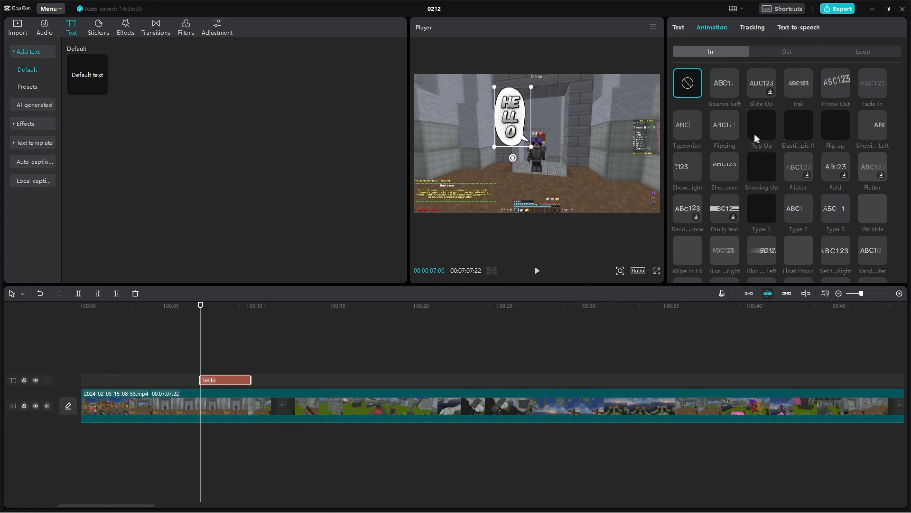
Step: Try the Pop Up and Bounce Left entrance animations on the hello text, and look at the exit animations
{"action": "left_click", "coordinate": [752, 122]}
{"action": "left_click", "coordinate": [724, 86]}
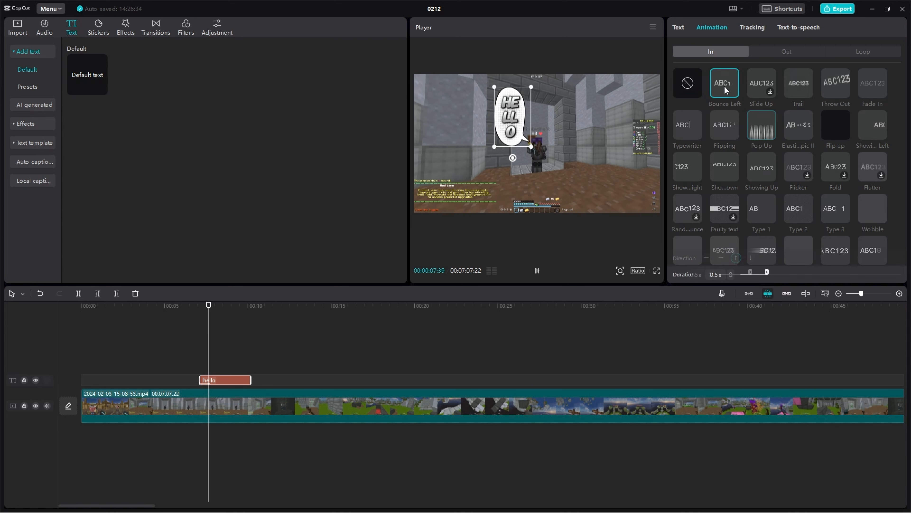
{"action": "left_click", "coordinate": [780, 53]}
Step: Give the hello text the Flash loop animation at about 0.9 s, and try the trailing loop animation
{"action": "left_click", "coordinate": [863, 56]}
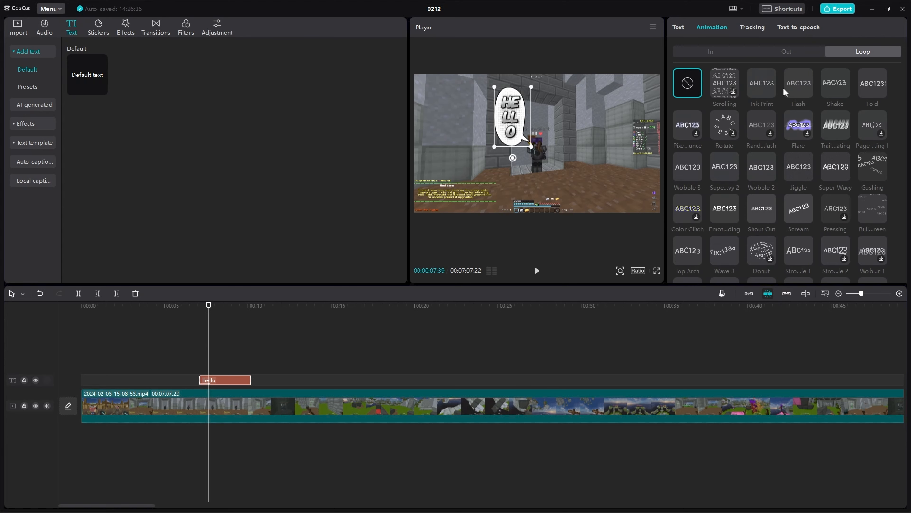
{"action": "left_click", "coordinate": [794, 88]}
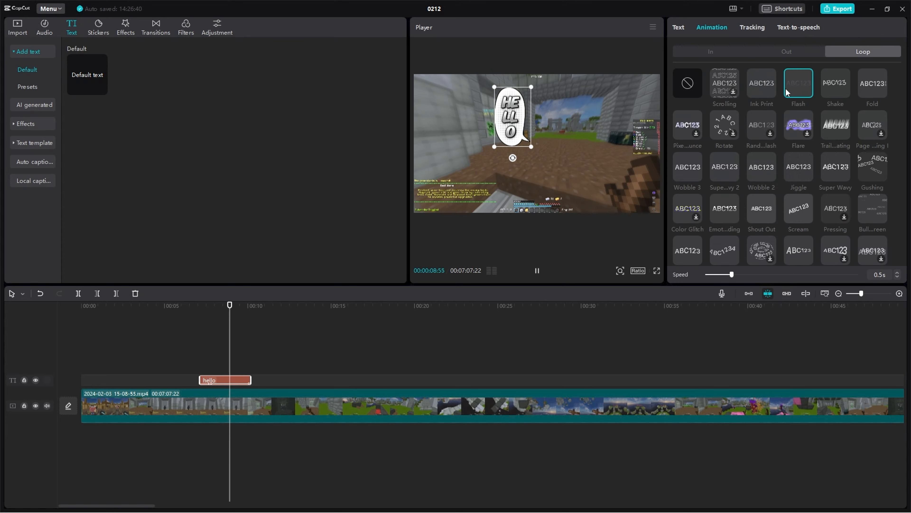
{"action": "left_click_drag", "start_coordinate": [732, 275], "coordinate": [751, 275]}
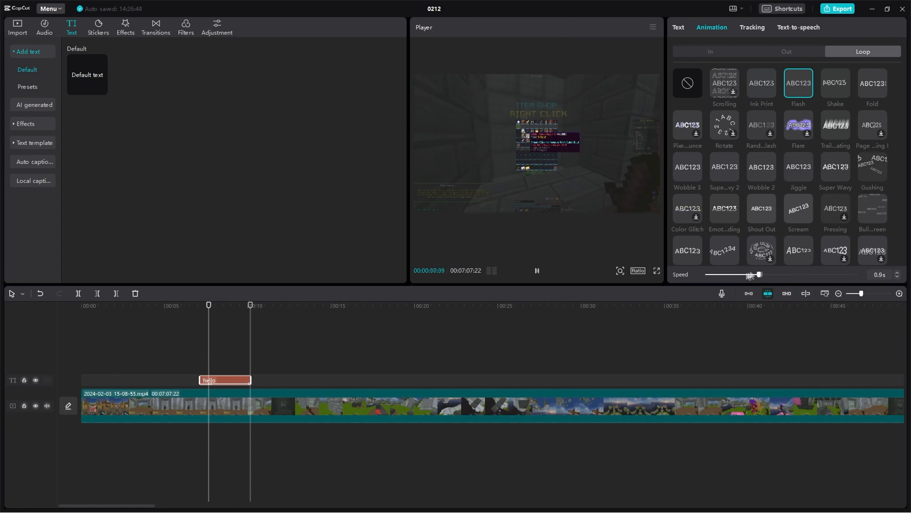
{"action": "left_click", "coordinate": [834, 138]}
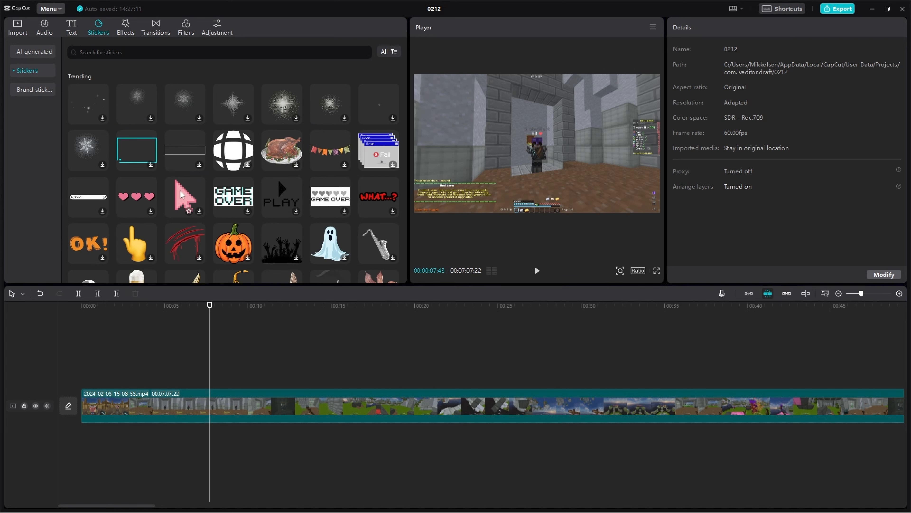
Step: Place the pink pixel arrow sticker above the gameplay clip at 00:00:07:43 and scrub to 00:00:09:10 to preview it
{"action": "left_click_drag", "start_coordinate": [187, 191], "coordinate": [216, 380]}
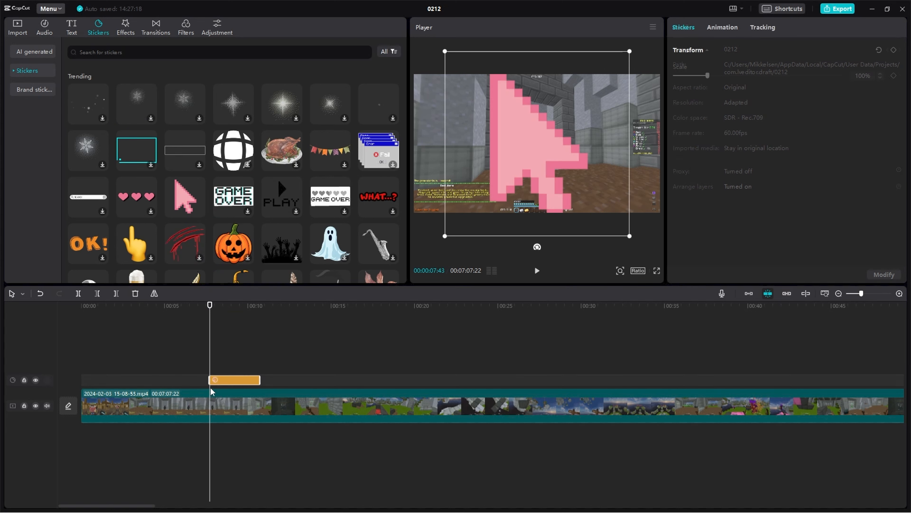
{"action": "left_click", "coordinate": [223, 333]}
{"action": "left_click_drag", "start_coordinate": [224, 333], "coordinate": [234, 337]}
{"action": "left_click", "coordinate": [244, 379]}
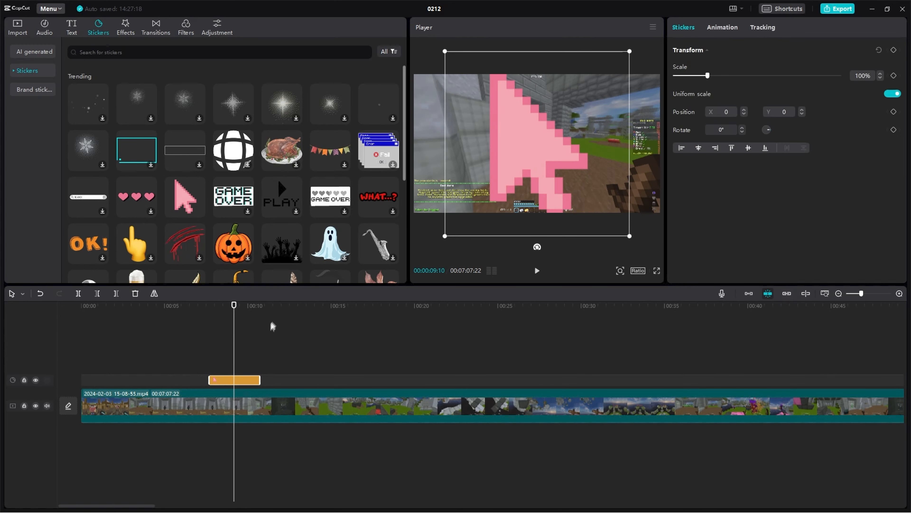
{"action": "scroll", "coordinate": [237, 231], "scroll_direction": "down", "scroll_amount": 3}
{"action": "scroll", "coordinate": [237, 232], "scroll_direction": "up", "scroll_amount": 3}
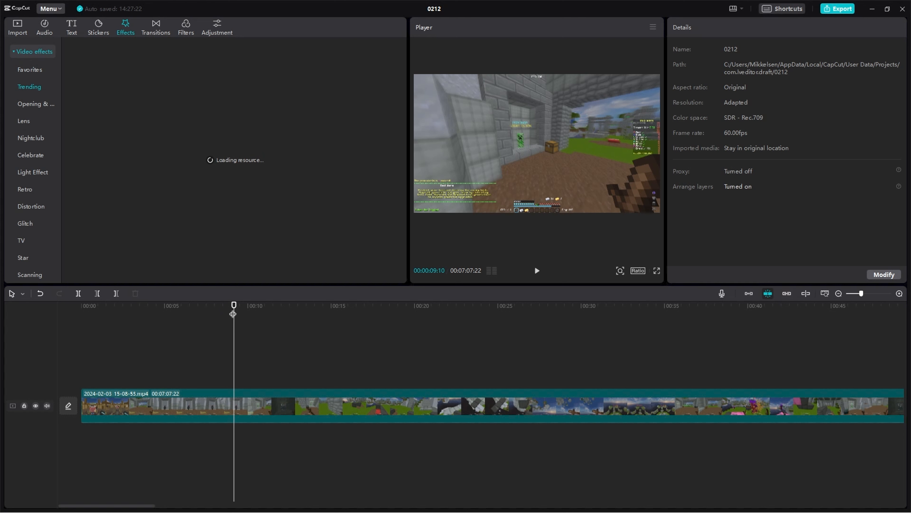
Step: Add the Light Sweep video effect above the gameplay clip at 00:00:08:55
{"action": "left_click_drag", "start_coordinate": [233, 314], "coordinate": [229, 313]}
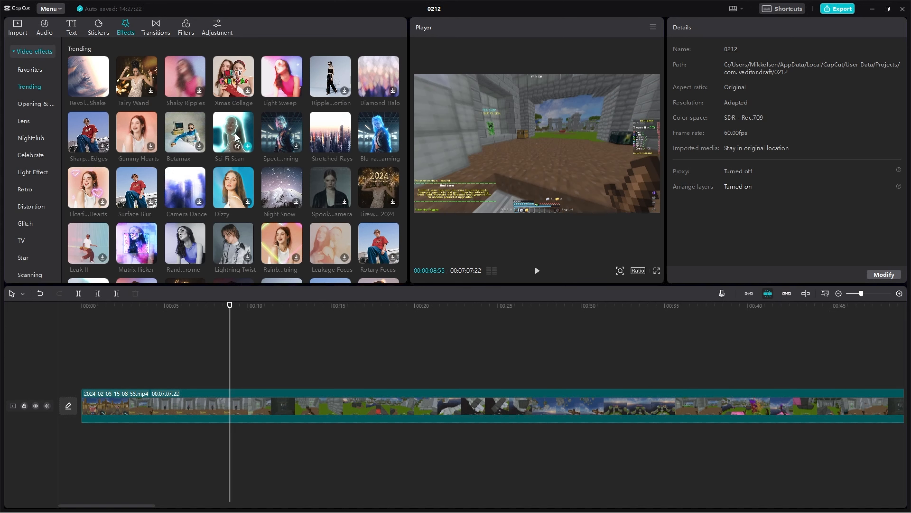
{"action": "left_click_drag", "start_coordinate": [282, 76], "coordinate": [227, 382]}
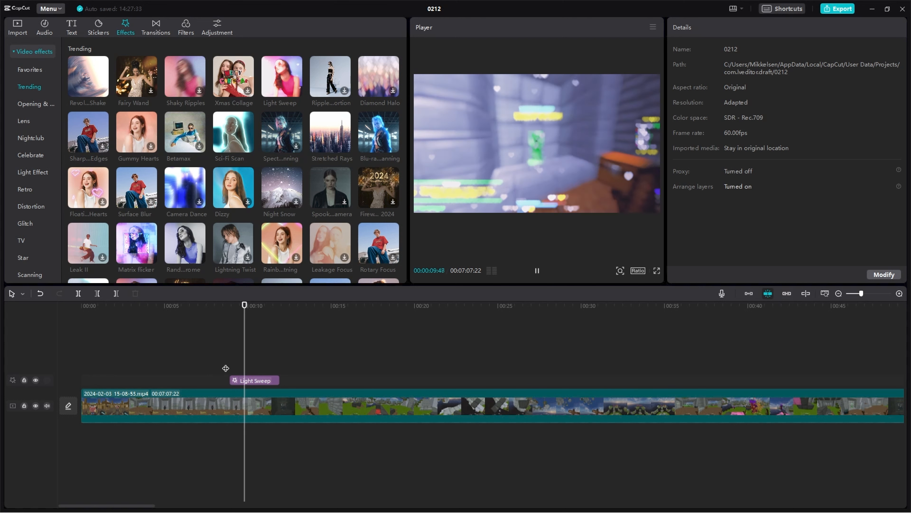
Step: Add the Random Monochrome video effect above the gameplay clip just after the 10-second mark and play it back
{"action": "scroll", "coordinate": [247, 350], "scroll_direction": "up", "scroll_amount": 2}
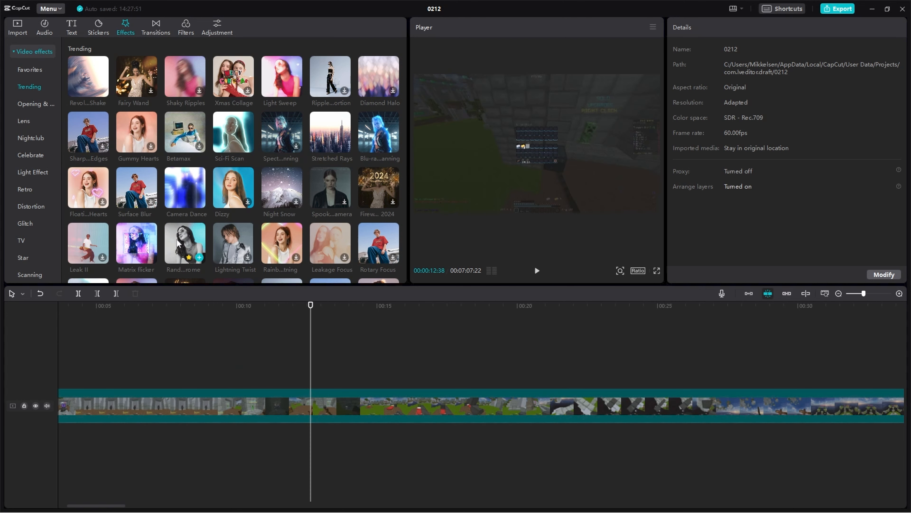
{"action": "left_click_drag", "start_coordinate": [189, 267], "coordinate": [256, 375]}
{"action": "left_click", "coordinate": [248, 359]}
{"action": "key", "text": "space"}
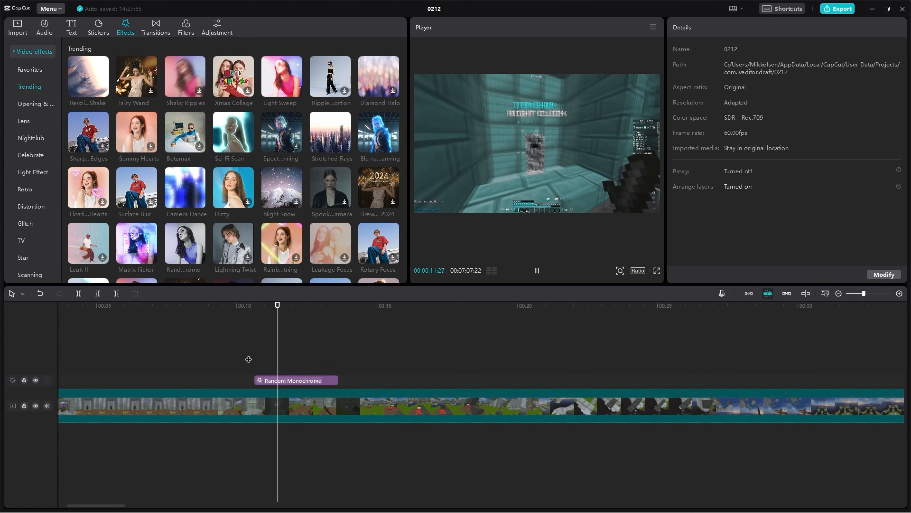
Step: Stop playback and delete the Random Monochrome effect above the gameplay clip
{"action": "key", "text": "space"}
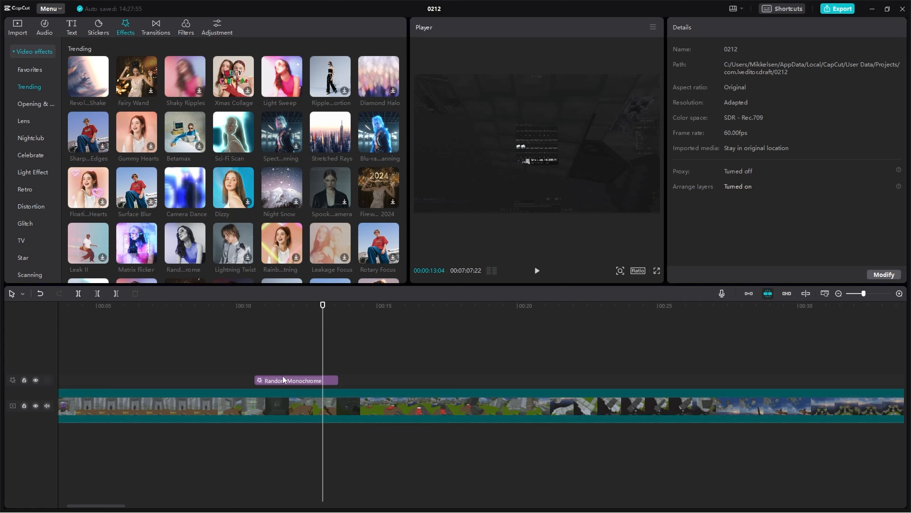
{"action": "left_click", "coordinate": [282, 378]}
{"action": "key", "text": "Delete"}
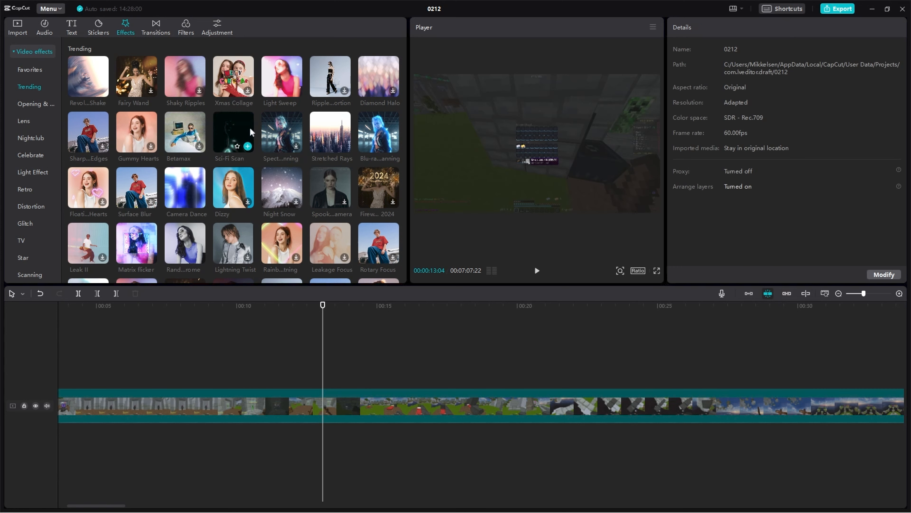
Step: Try the Sci-Fi Scan video effect above the gameplay clip just after the 10-second mark, and delete it after previewing
{"action": "left_click_drag", "start_coordinate": [233, 132], "coordinate": [261, 377]}
{"action": "left_click", "coordinate": [249, 374]}
{"action": "key", "text": "space"}
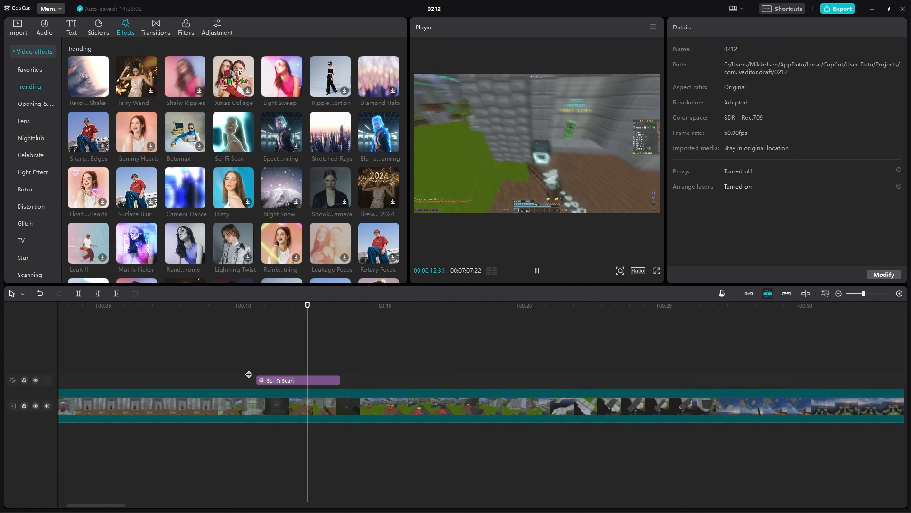
{"action": "key", "text": "space"}
{"action": "left_click", "coordinate": [266, 380]}
{"action": "key", "text": "Delete"}
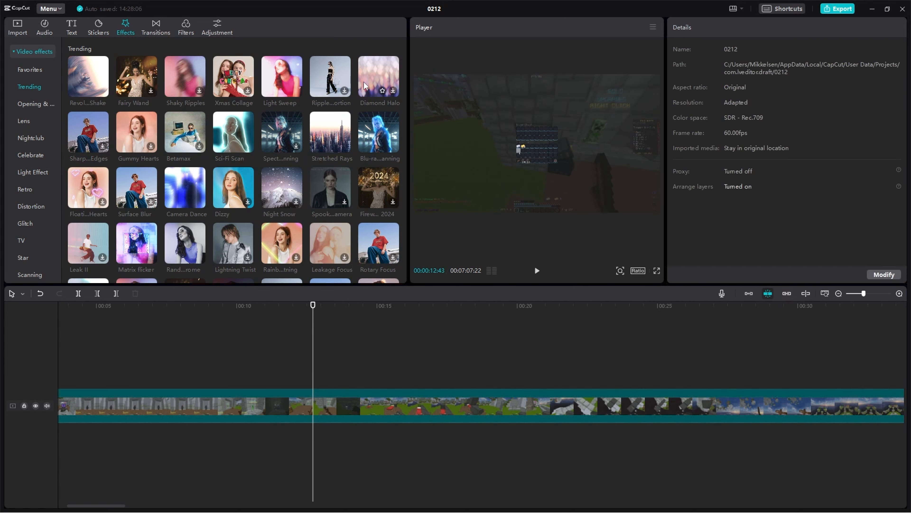
Step: Bring up the transitions library and split the gameplay clip at 00:00:10:31
{"action": "left_click", "coordinate": [156, 27]}
{"action": "left_click", "coordinate": [250, 381]}
{"action": "left_click", "coordinate": [267, 418]}
{"action": "key", "text": "ctrl+b"}
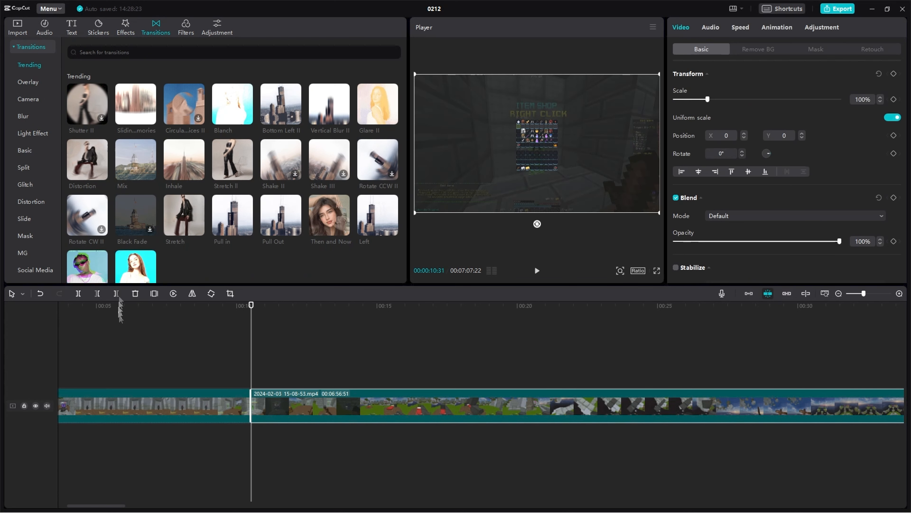
Step: Split the gameplay clip again at 00:00:15:58, remove the section between the two cuts and play across the join
{"action": "left_click", "coordinate": [404, 374]}
{"action": "key", "text": "ctrl+b"}
{"action": "left_click", "coordinate": [370, 404]}
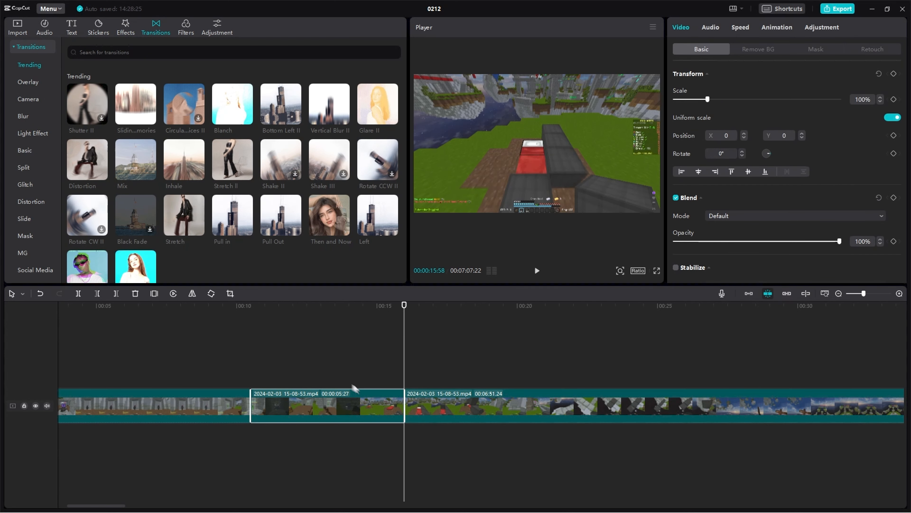
{"action": "key", "text": "Delete"}
{"action": "left_click_drag", "start_coordinate": [427, 405], "coordinate": [273, 410]}
{"action": "left_click", "coordinate": [231, 368]}
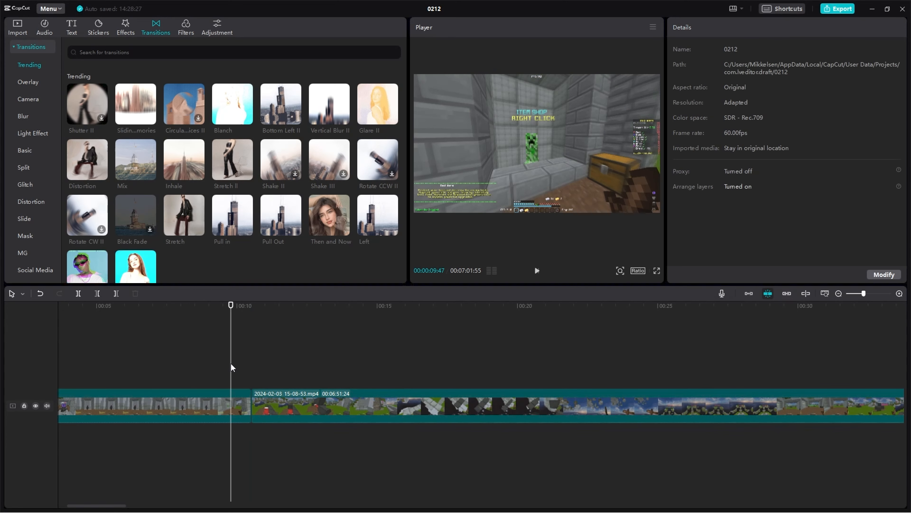
{"action": "key", "text": "space"}
{"action": "left_click", "coordinate": [231, 367]}
{"action": "key", "text": "space"}
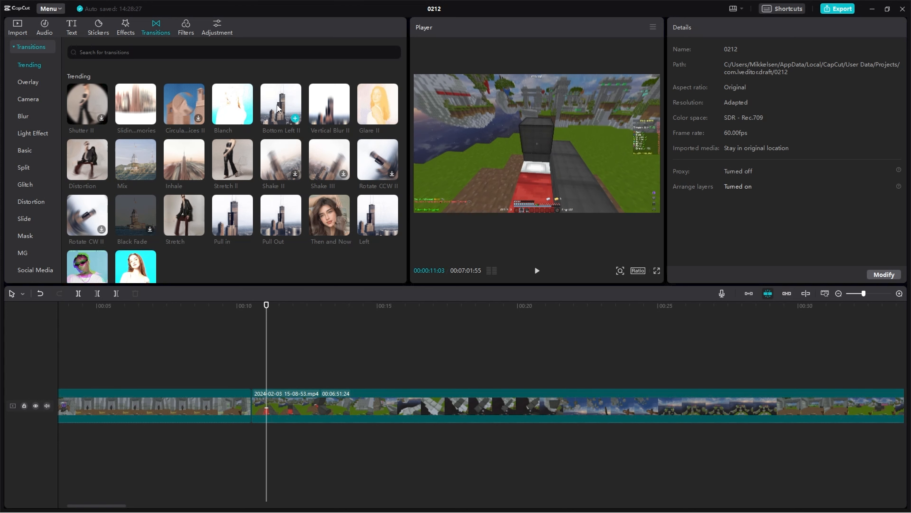
Step: Try the Up camera transition at the join between the two gameplay clips, and delete it after previewing
{"action": "scroll", "coordinate": [301, 185], "scroll_direction": "down", "scroll_amount": 3}
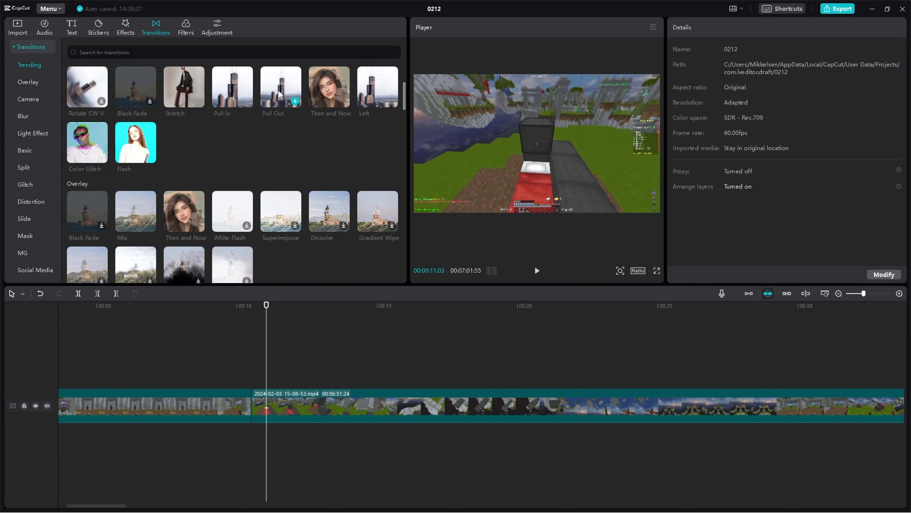
{"action": "scroll", "coordinate": [278, 108], "scroll_direction": "down", "scroll_amount": 5}
{"action": "left_click_drag", "start_coordinate": [87, 232], "coordinate": [246, 409]}
{"action": "left_click", "coordinate": [231, 370]}
{"action": "key", "text": "space"}
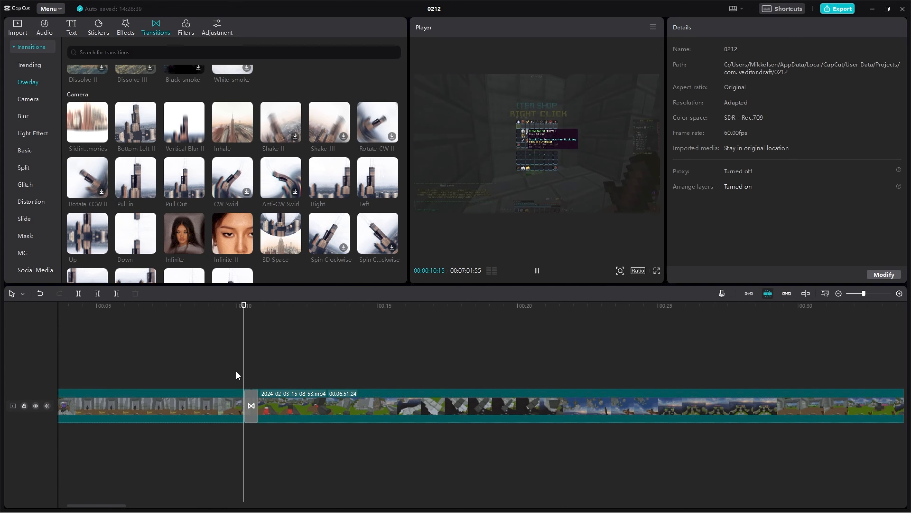
{"action": "left_click", "coordinate": [236, 372]}
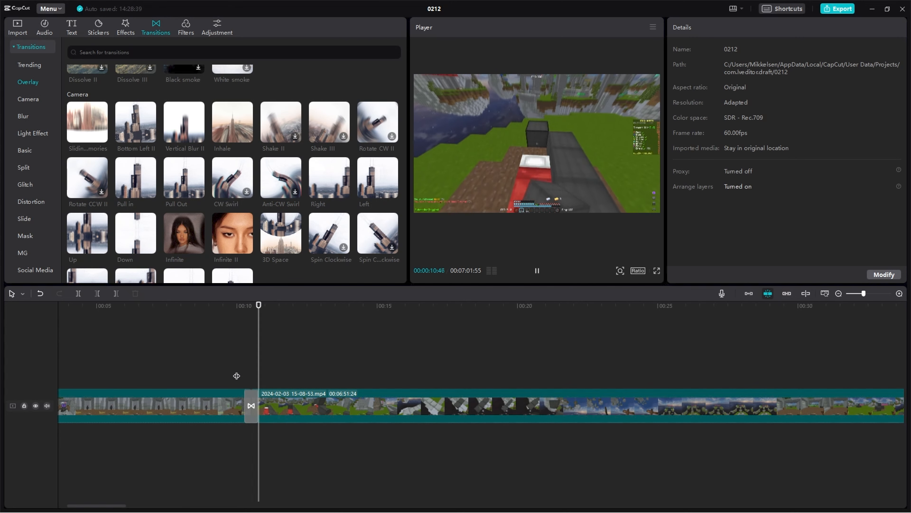
{"action": "key", "text": "space"}
{"action": "left_click", "coordinate": [250, 393]}
{"action": "key", "text": "Delete"}
{"action": "left_click_drag", "start_coordinate": [256, 372], "coordinate": [233, 367]}
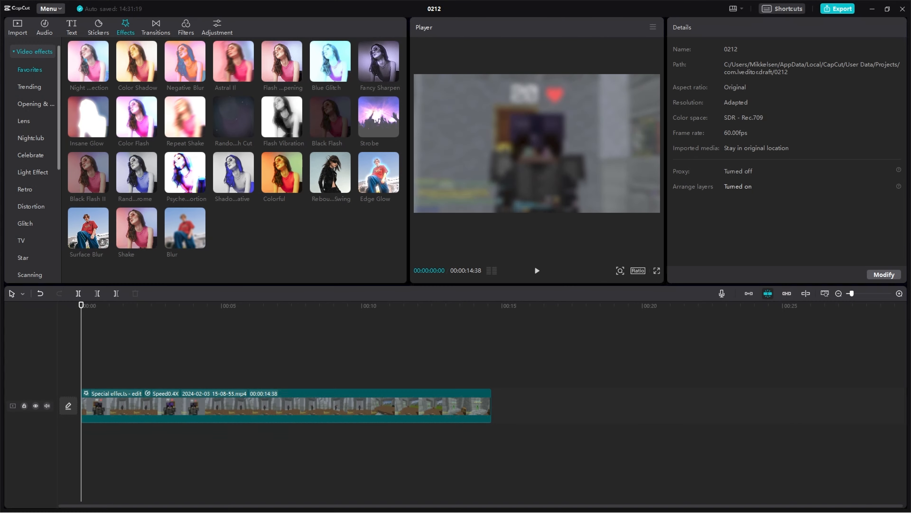
{"action": "left_click", "coordinate": [115, 360]}
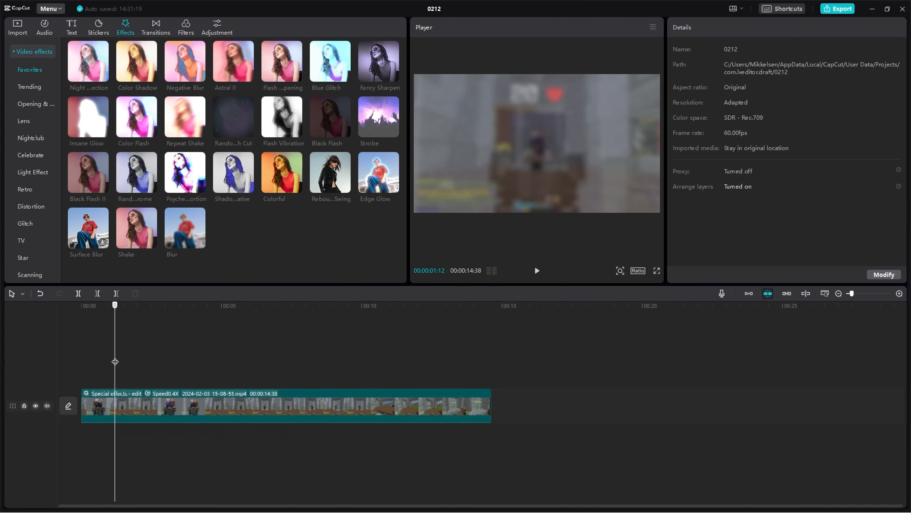
{"action": "left_click", "coordinate": [163, 409]}
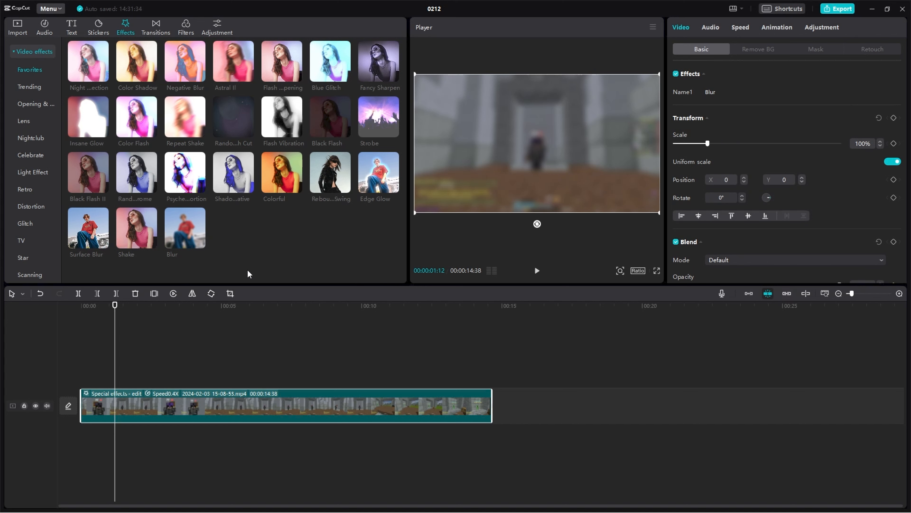
{"action": "left_click_drag", "start_coordinate": [122, 379], "coordinate": [80, 391]}
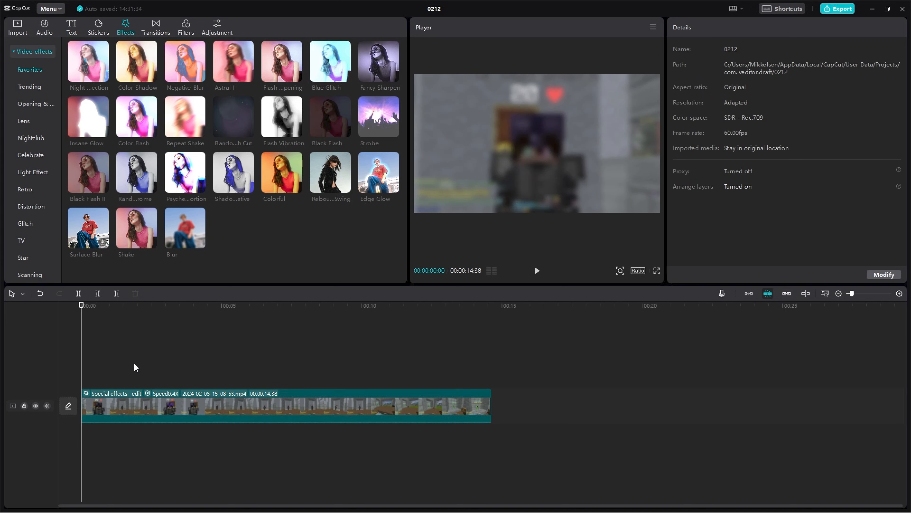
{"action": "left_click", "coordinate": [134, 402]}
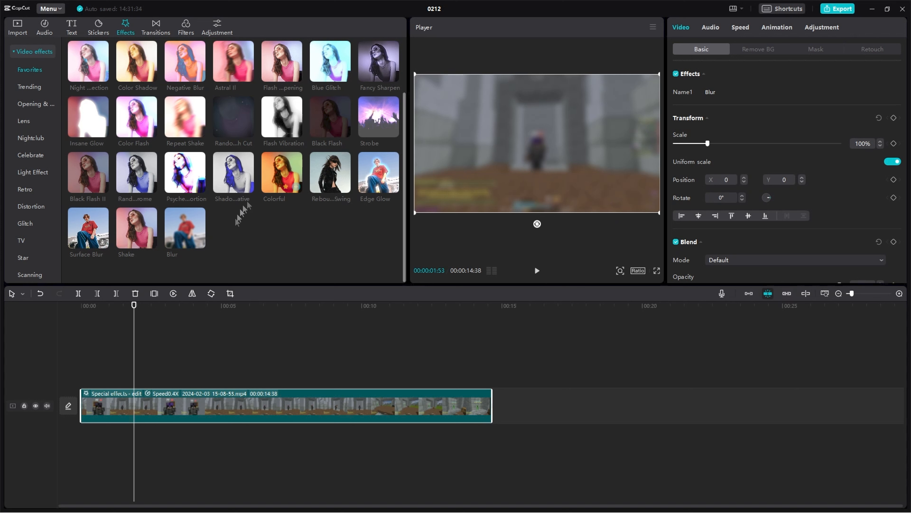
Step: Place the white stock clip on a track above the blurred gameplay clip, starting at 00:00:01:47
{"action": "left_click", "coordinate": [18, 29]}
{"action": "left_click", "coordinate": [34, 90]}
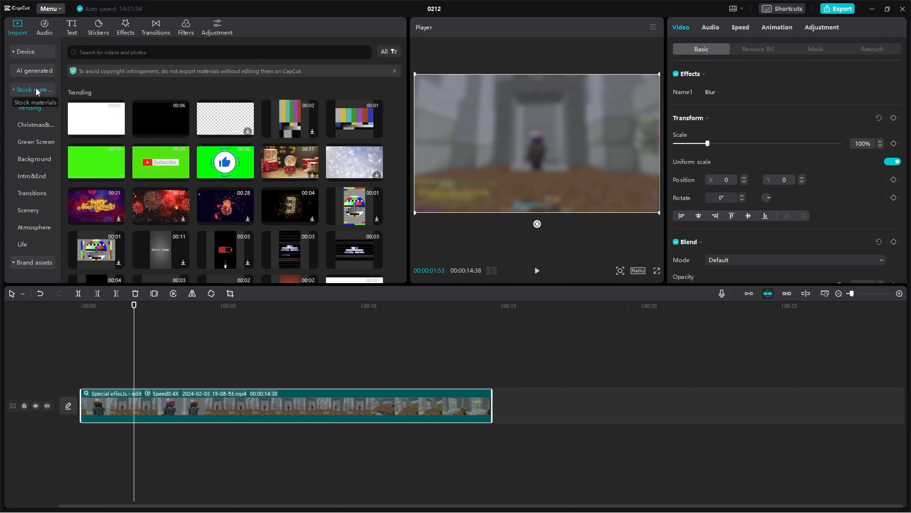
{"action": "left_click_drag", "start_coordinate": [96, 119], "coordinate": [131, 373]}
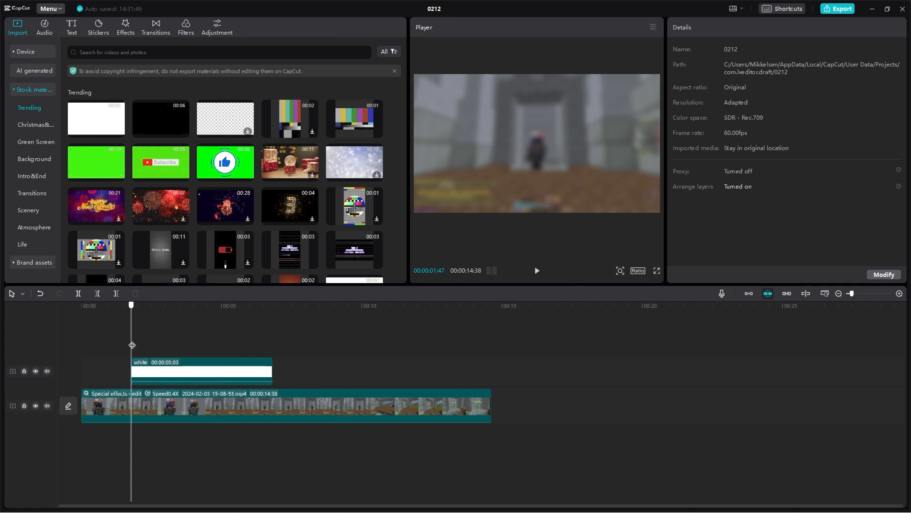
Step: Try keyframing the white clip's scale from 100% at 00:00:01:47 to 37% at 00:00:02:44, and scrub through it
{"action": "left_click", "coordinate": [132, 370]}
{"action": "left_click_drag", "start_coordinate": [589, 173], "coordinate": [637, 214]}
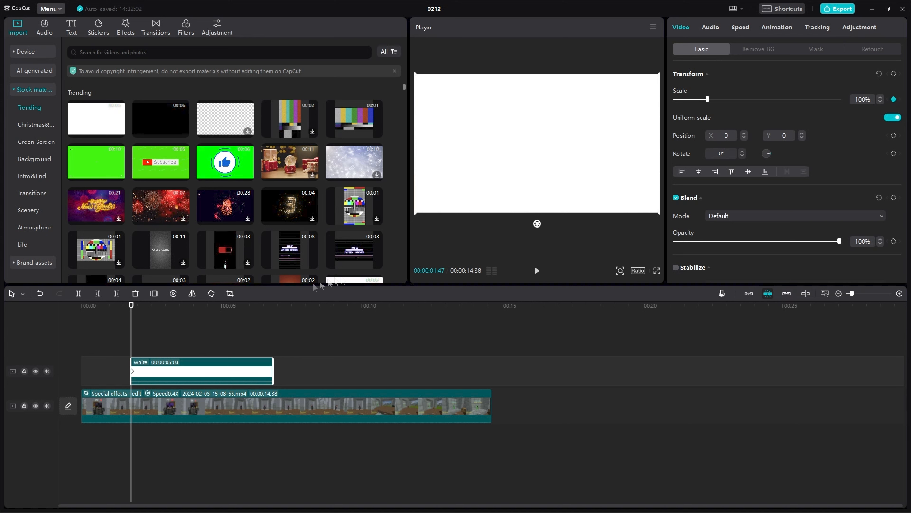
{"action": "left_click_drag", "start_coordinate": [132, 350], "coordinate": [158, 347]}
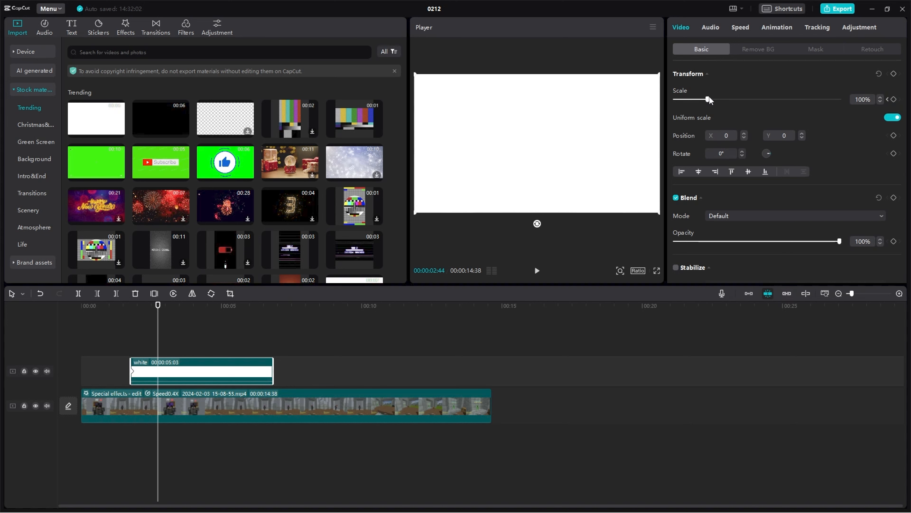
{"action": "left_click_drag", "start_coordinate": [706, 99], "coordinate": [687, 100]}
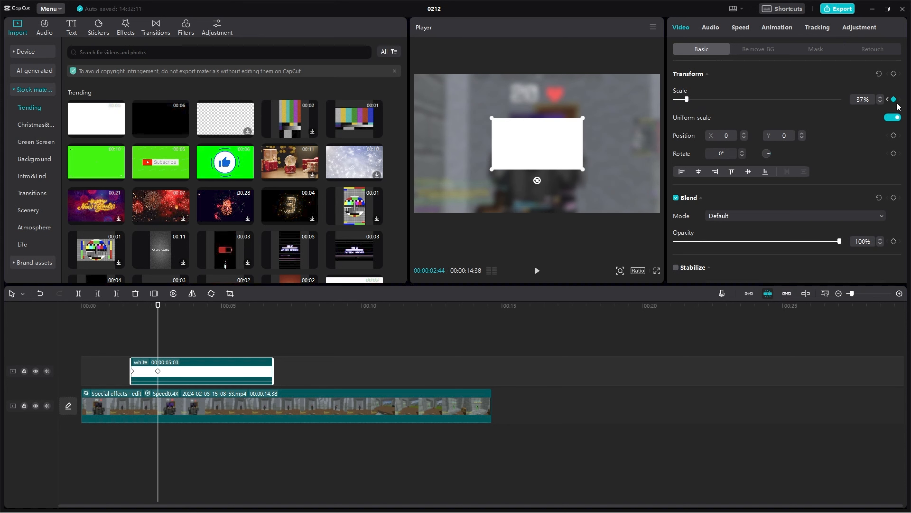
{"action": "left_click_drag", "start_coordinate": [137, 348], "coordinate": [162, 357]}
{"action": "left_click", "coordinate": [153, 361]}
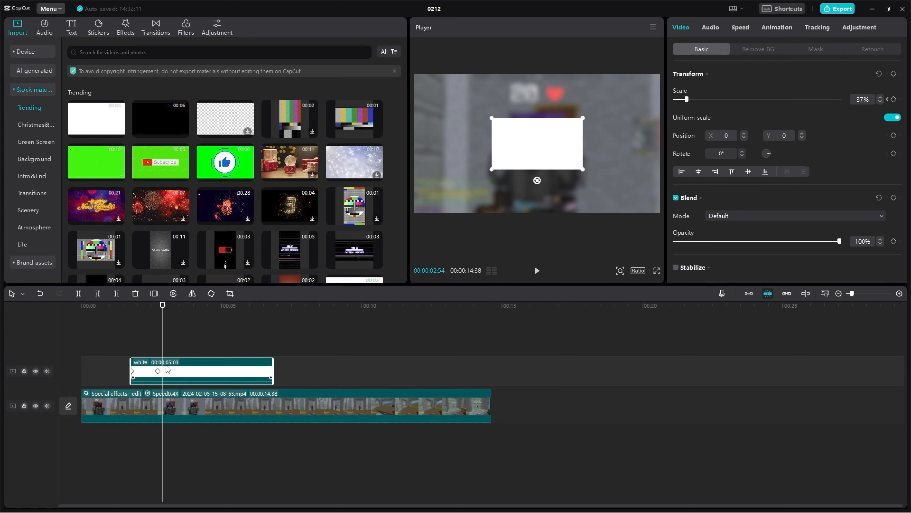
{"action": "key", "text": "Up"}
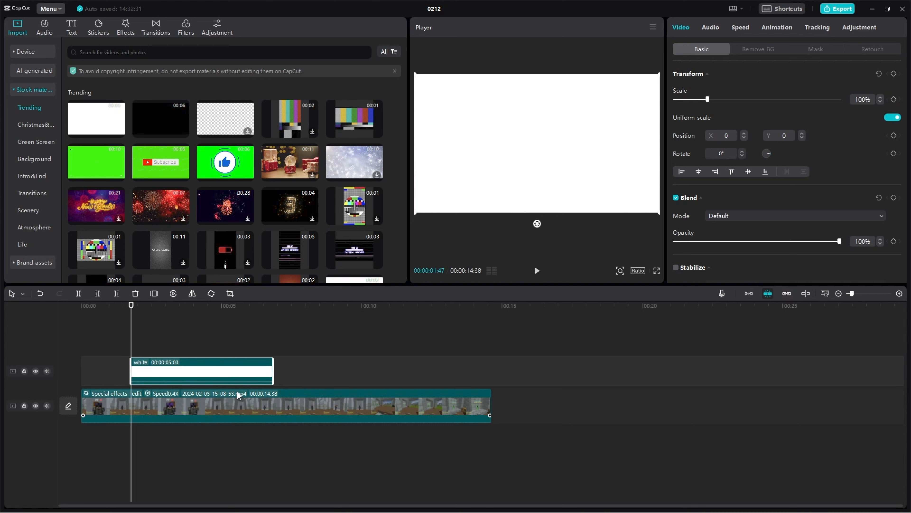
Step: Keyframe the white clip's transform at 00:00:02:19, and move the clip down to Y -2156 at 00:00:01:47
{"action": "left_click_drag", "start_coordinate": [507, 126], "coordinate": [491, 135]}
{"action": "key", "text": "space"}
{"action": "key", "text": "space"}
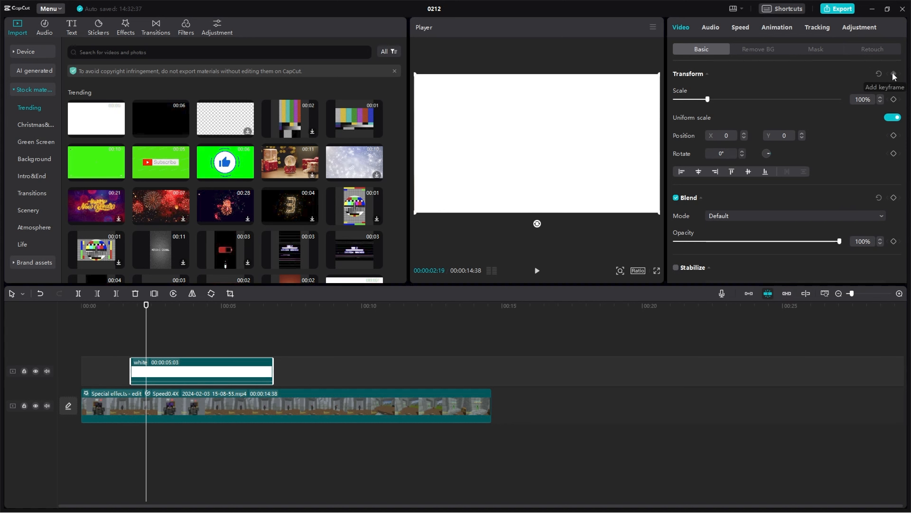
{"action": "left_click_drag", "start_coordinate": [147, 355], "coordinate": [131, 356]}
{"action": "left_click_drag", "start_coordinate": [465, 110], "coordinate": [466, 244]}
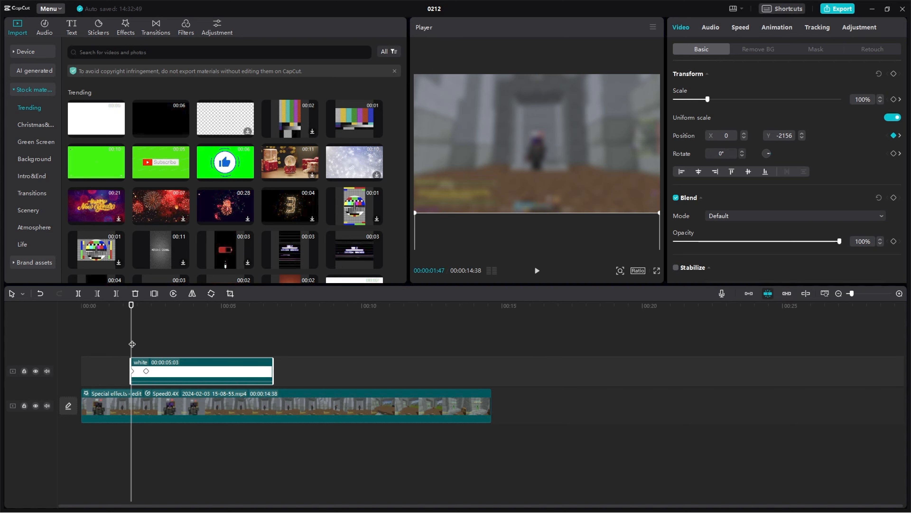
Step: Scrub and play back the white clip's upward slide-in from just before its start
{"action": "left_click", "coordinate": [128, 335]}
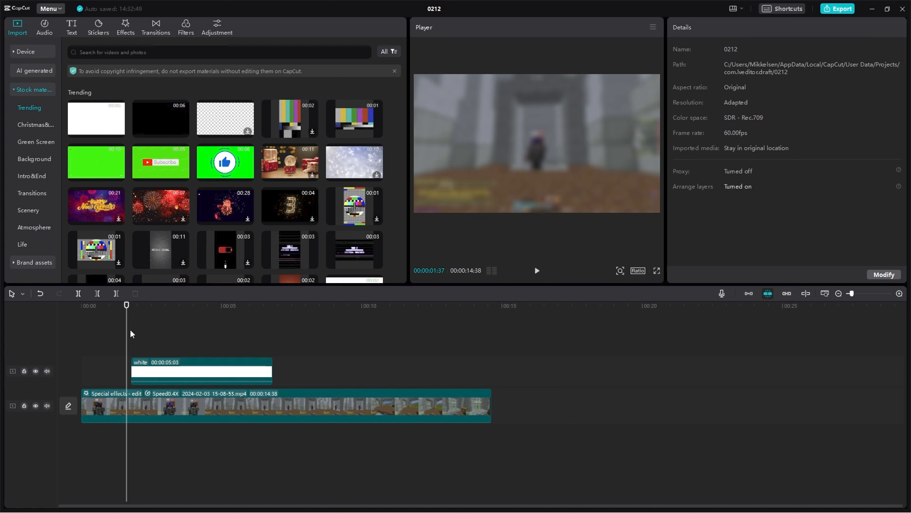
{"action": "left_click", "coordinate": [139, 337]}
{"action": "left_click", "coordinate": [155, 359]}
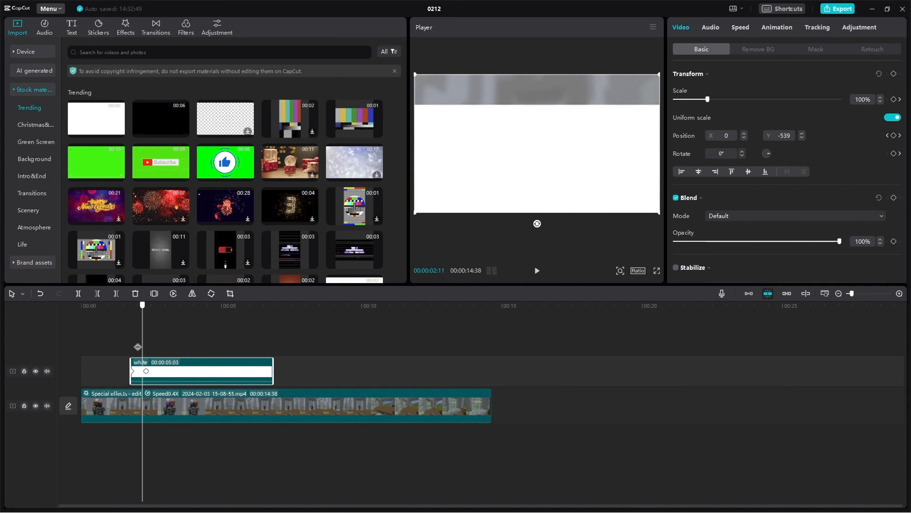
{"action": "left_click", "coordinate": [124, 347]}
{"action": "key", "text": "space"}
{"action": "key", "text": "space"}
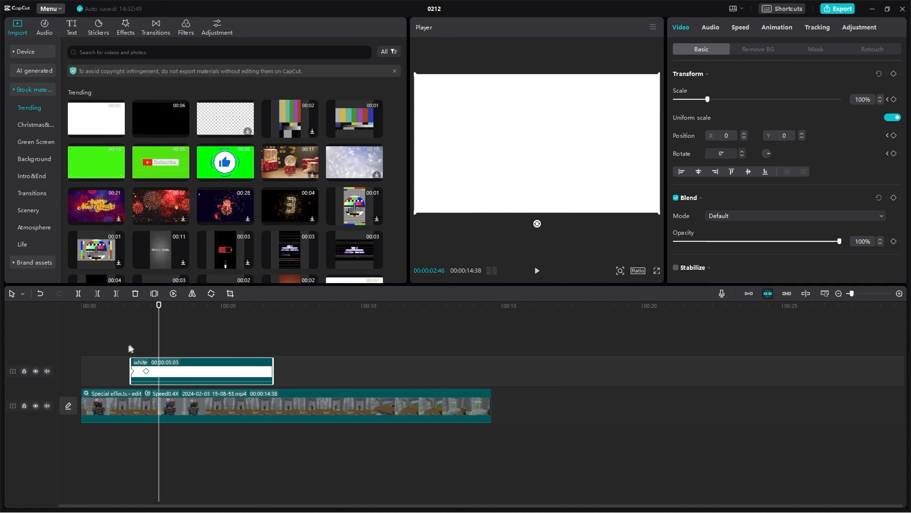
Step: Show the white clip's keyframe animation on the timeline and expand the graph for its Y position
{"action": "right_click", "coordinate": [169, 366]}
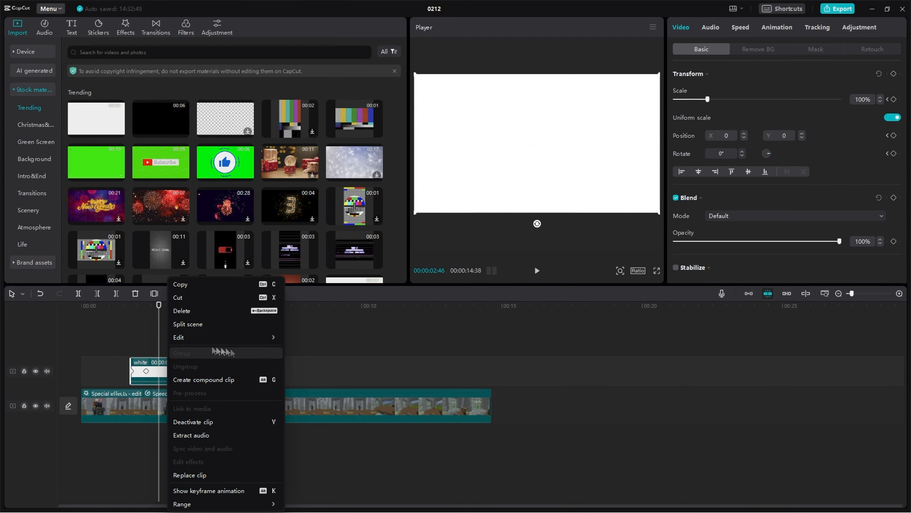
{"action": "left_click", "coordinate": [209, 490]}
{"action": "scroll", "coordinate": [141, 389], "scroll_direction": "up", "scroll_amount": 5}
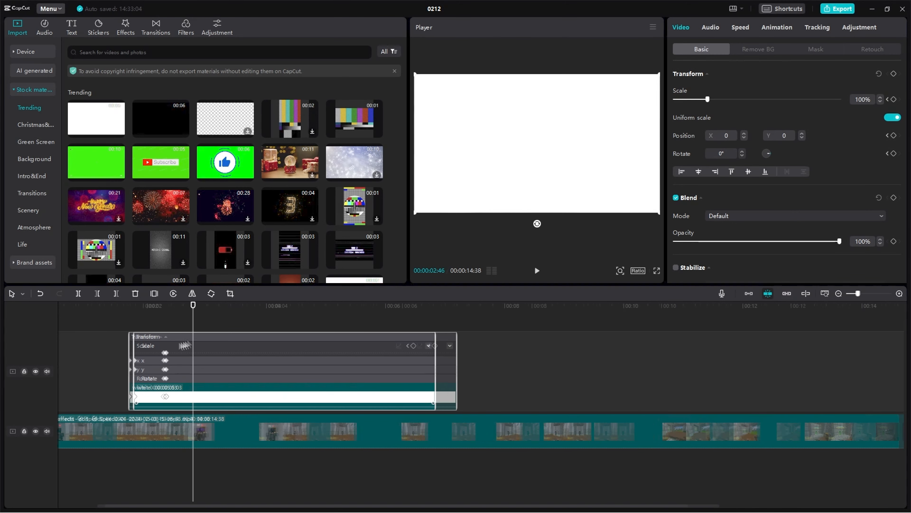
{"action": "left_click", "coordinate": [125, 370]}
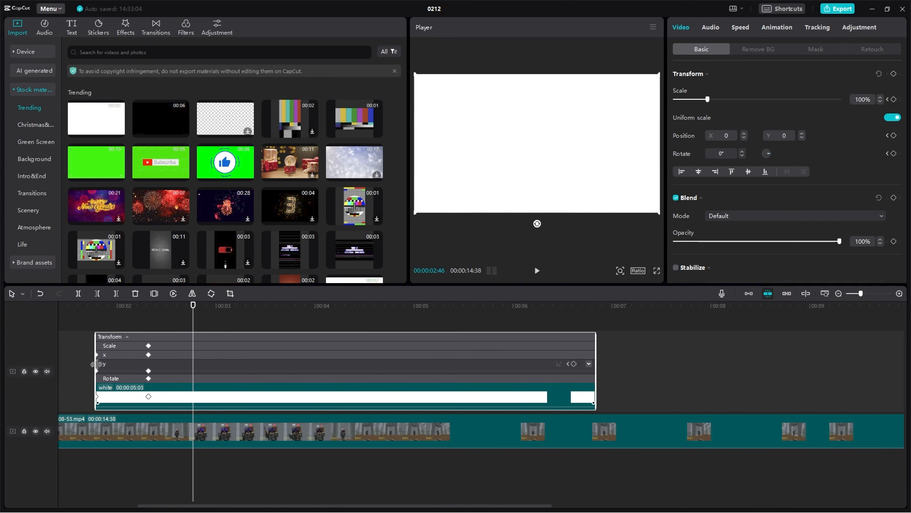
{"action": "left_click", "coordinate": [588, 363]}
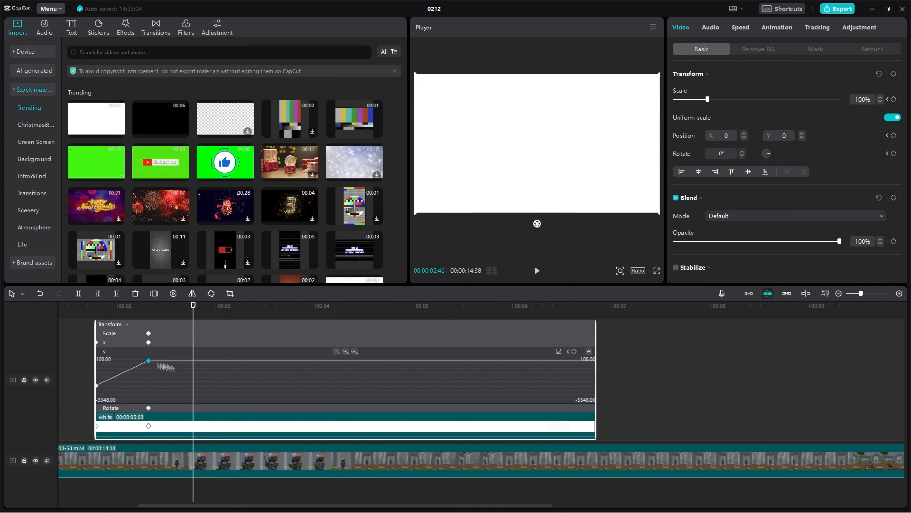
Step: Apply the Ease In 1 graph to the white clip's Y position keyframe at 00:00:02:19
{"action": "right_click", "coordinate": [148, 360]}
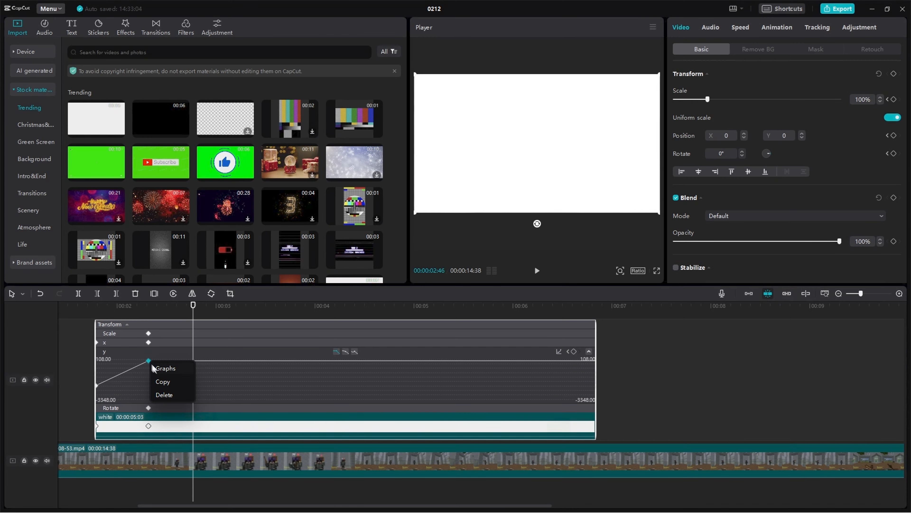
{"action": "left_click", "coordinate": [166, 369]}
{"action": "left_click_drag", "start_coordinate": [245, 376], "coordinate": [475, 345]}
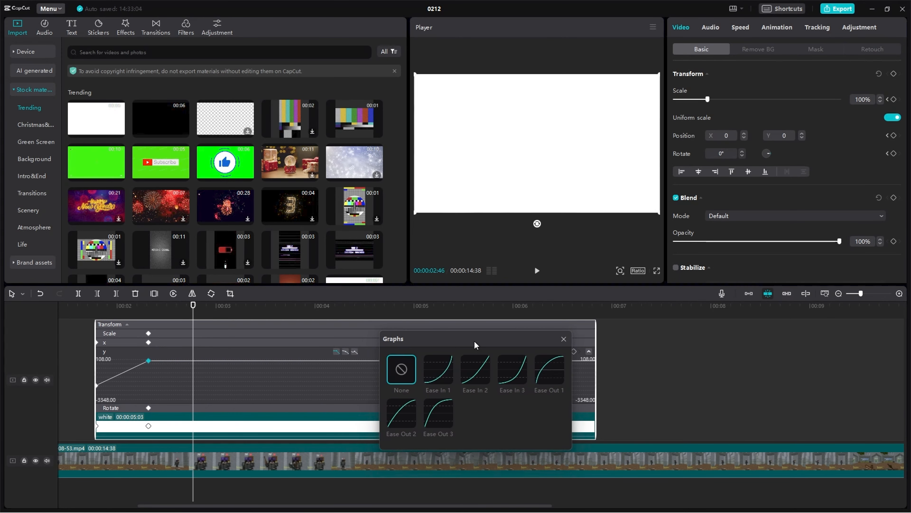
{"action": "left_click", "coordinate": [444, 374]}
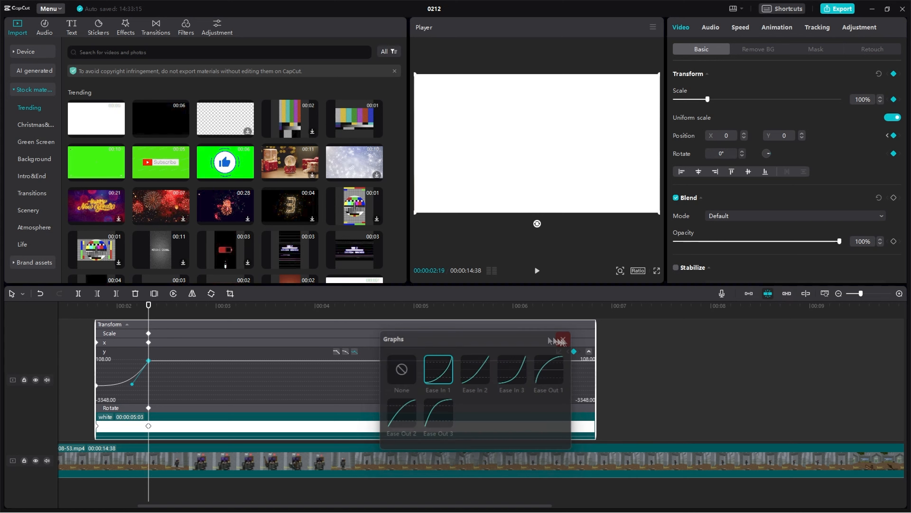
Step: Play back the white clip's upward slide-in repeatedly, comparing the Ease In 1 curve with the linear motion
{"action": "left_click", "coordinate": [563, 339]}
{"action": "left_click", "coordinate": [83, 317]}
{"action": "key", "text": "space"}
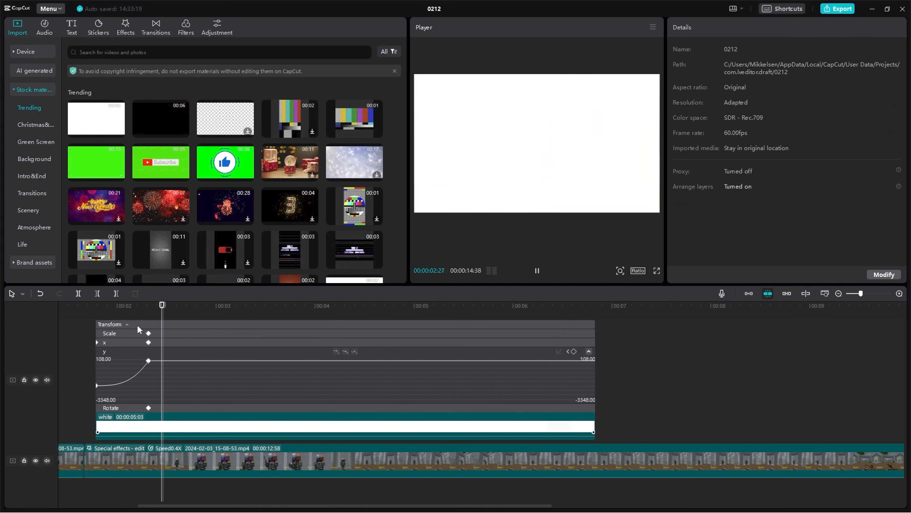
{"action": "key", "text": "space"}
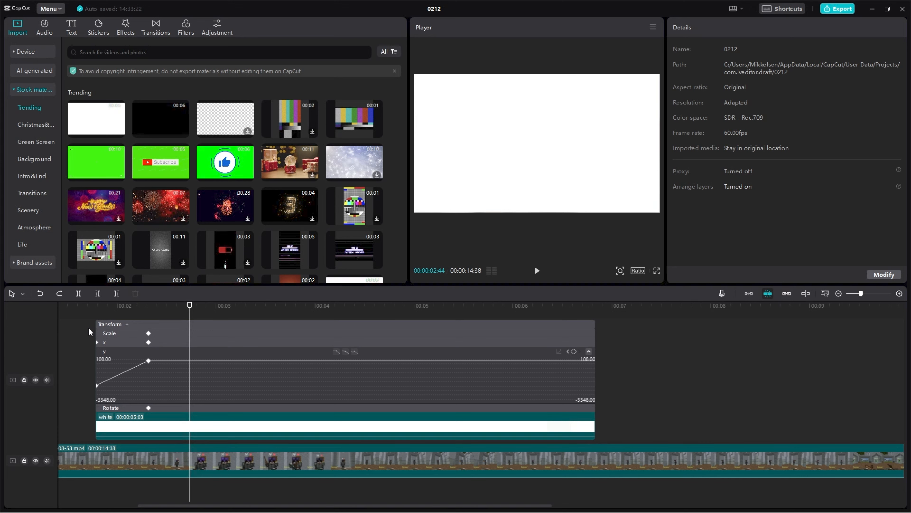
{"action": "left_click", "coordinate": [74, 338]}
{"action": "key", "text": "space"}
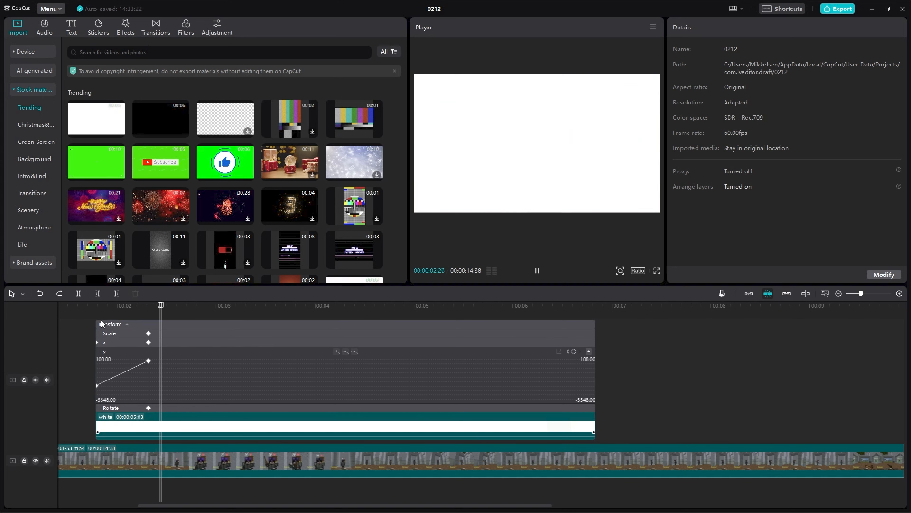
{"action": "key", "text": "space"}
{"action": "left_click", "coordinate": [80, 330]}
{"action": "key", "text": "space"}
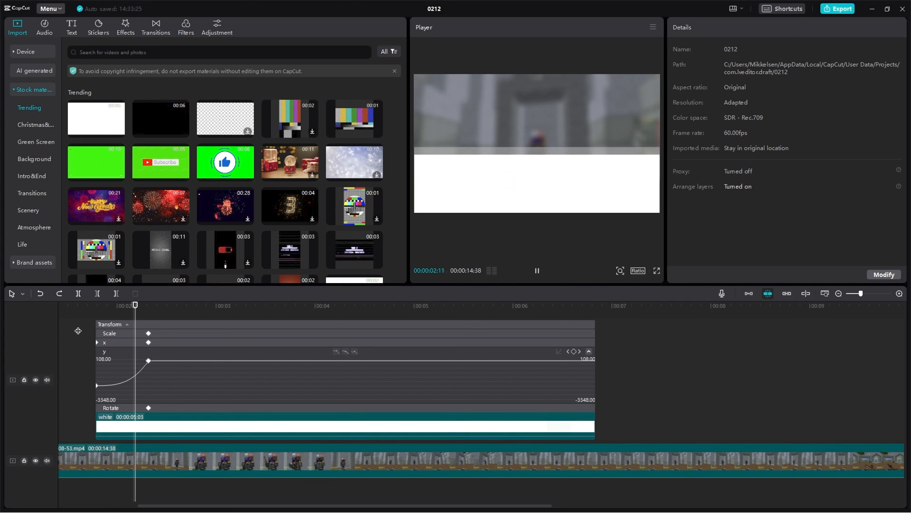
{"action": "key", "text": "space"}
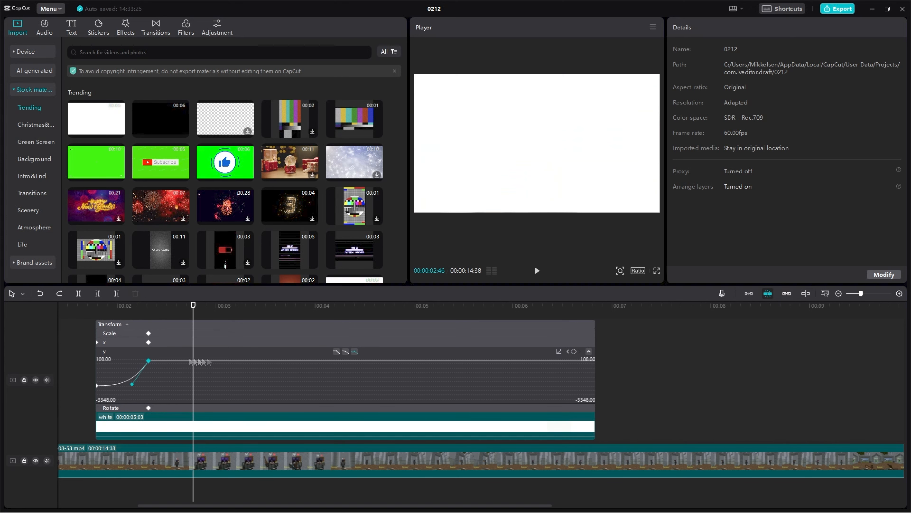
Step: Apply the Ease Out 1 graph to the white clip's Y position keyframe at 00:00:02:19, and adjust the curve handle near the clip's start
{"action": "right_click", "coordinate": [151, 359]}
{"action": "left_click", "coordinate": [168, 369]}
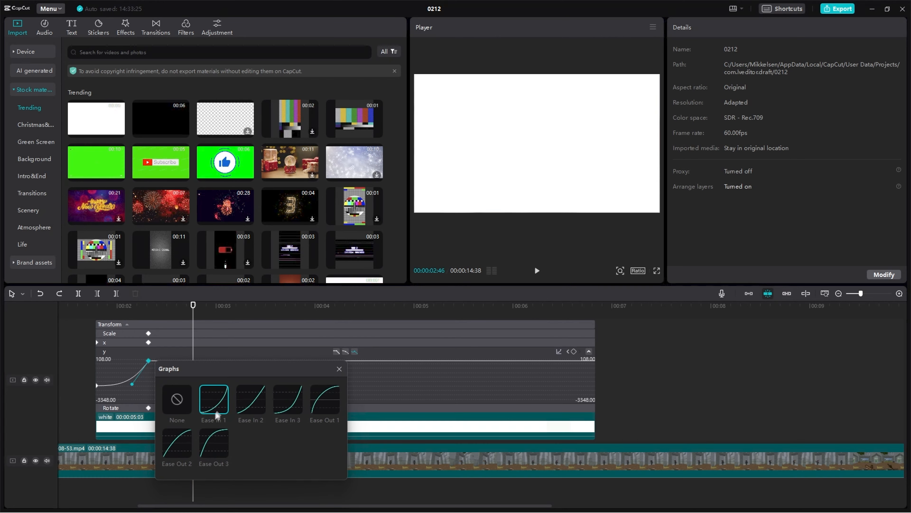
{"action": "left_click", "coordinate": [318, 427]}
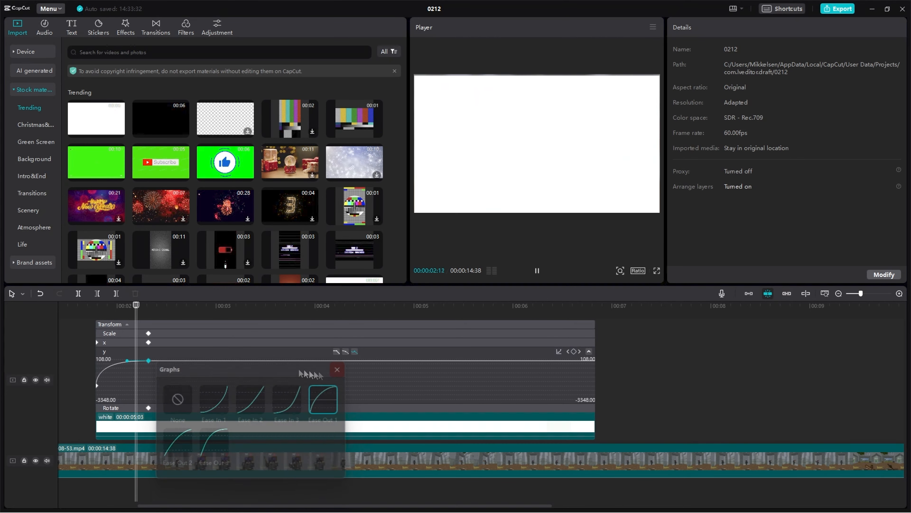
{"action": "left_click", "coordinate": [70, 358]}
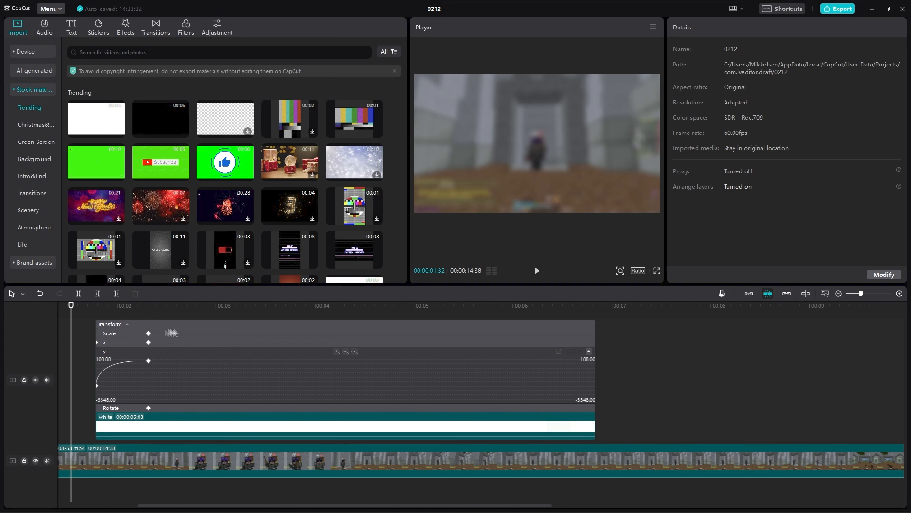
{"action": "key", "text": "space"}
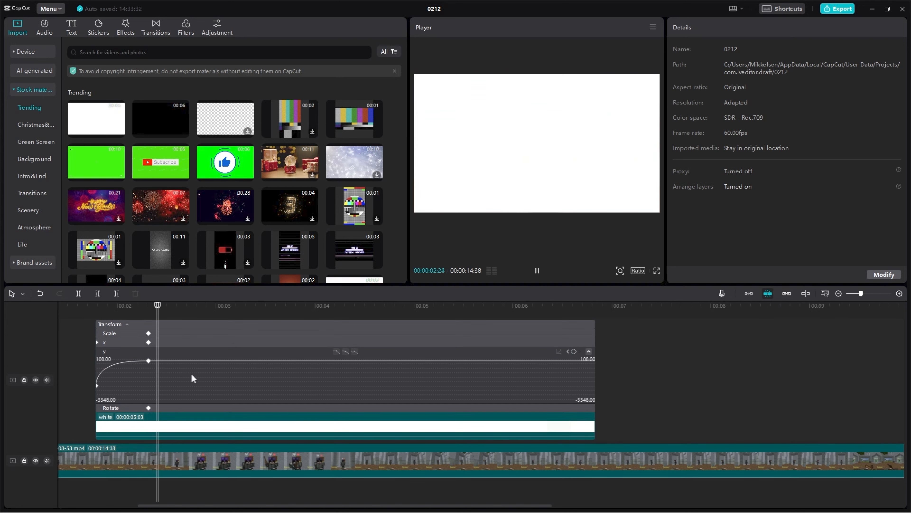
{"action": "key", "text": "space"}
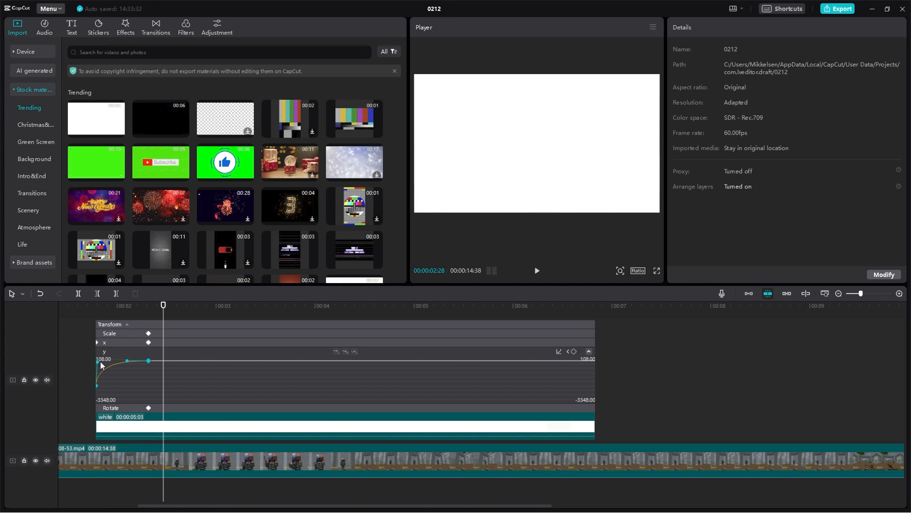
{"action": "left_click_drag", "start_coordinate": [99, 360], "coordinate": [110, 367]}
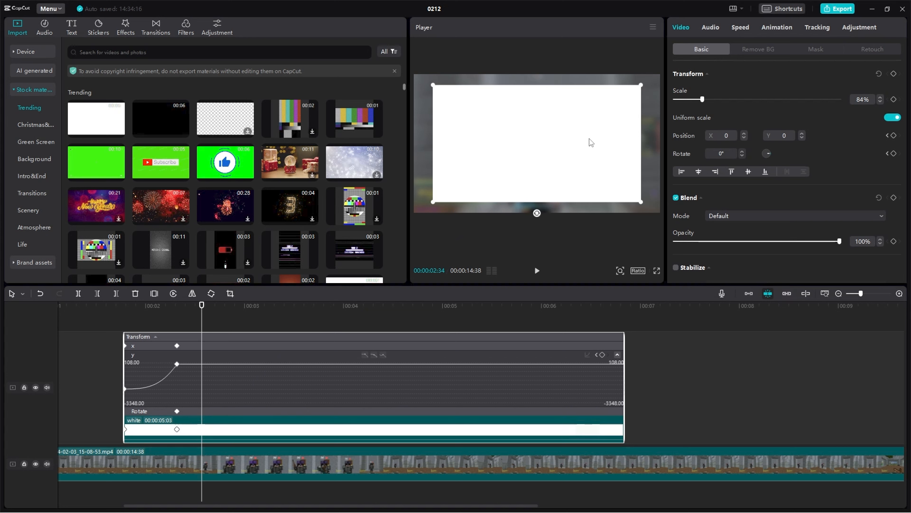
Step: Keyframe the white clip's transform at 00:00:02:34 and delete the scale keyframe there
{"action": "left_click", "coordinate": [894, 74]}
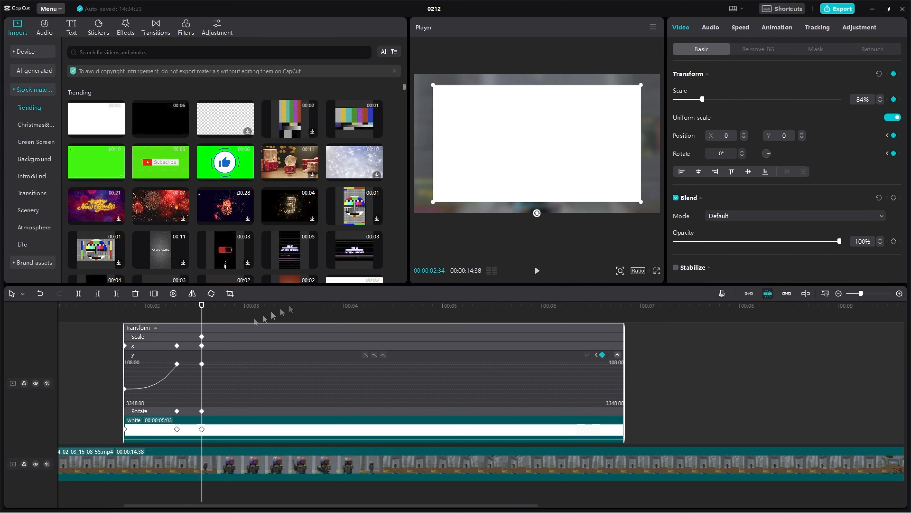
{"action": "key", "text": "space"}
{"action": "key", "text": "space"}
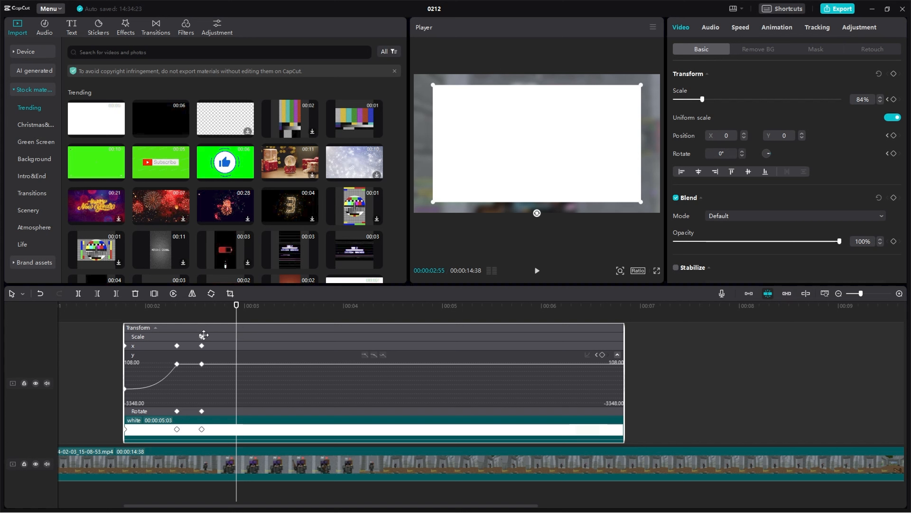
{"action": "key", "text": "Delete"}
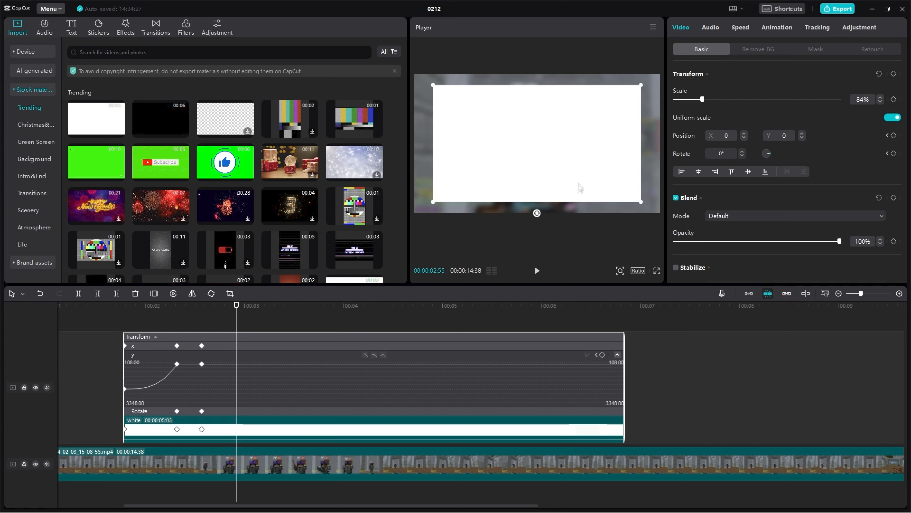
Step: Move the white clip left out of the frame to X -3541 at 00:00:02:55, and expand the graph for its X position
{"action": "left_click_drag", "start_coordinate": [580, 162], "coordinate": [351, 162]}
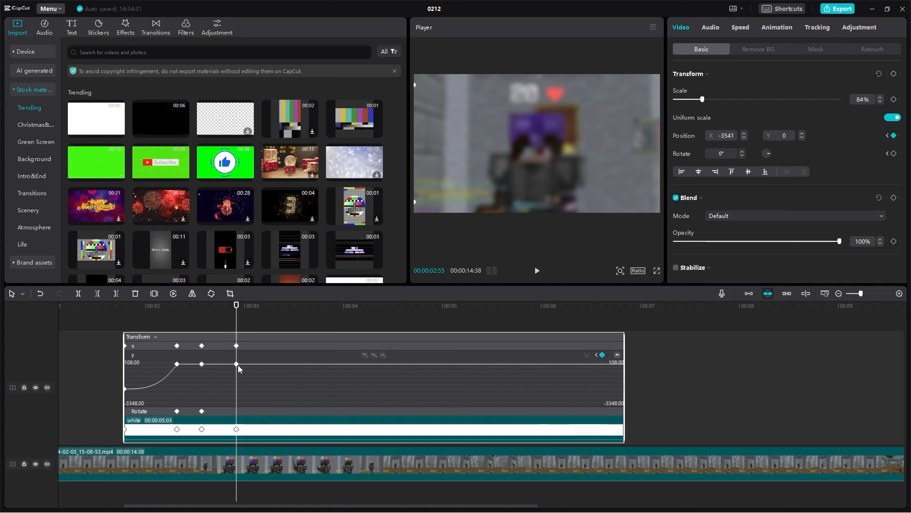
{"action": "left_click", "coordinate": [245, 347]}
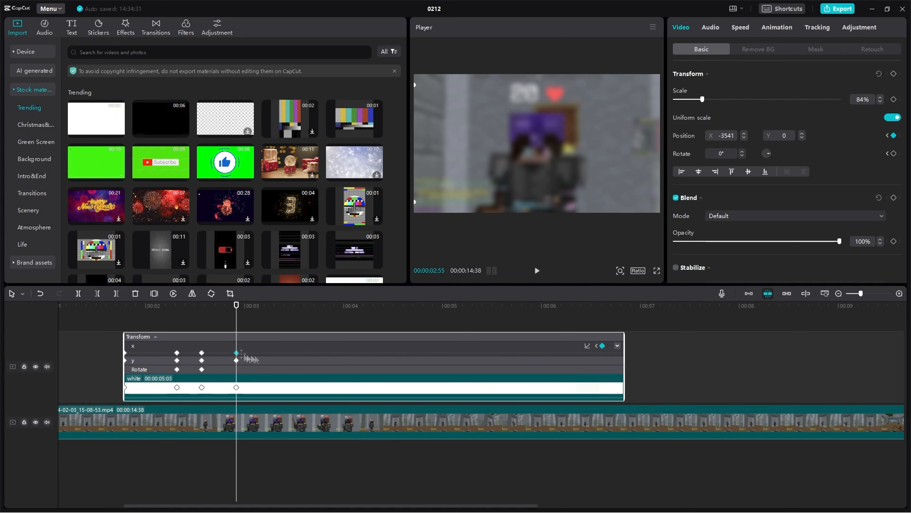
{"action": "left_click", "coordinate": [617, 345]}
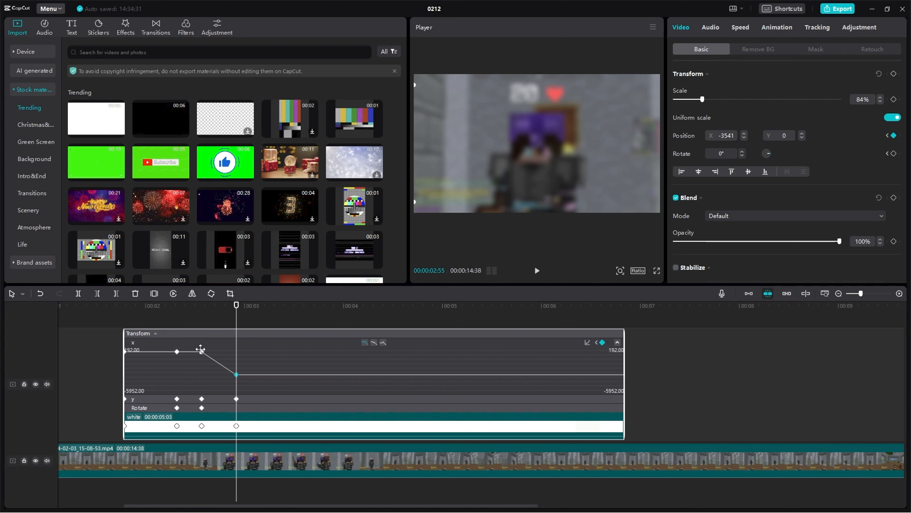
Step: Apply the Ease Out 2 graph to the white clip's X position keyframe at 00:00:02:34
{"action": "right_click", "coordinate": [201, 350]}
{"action": "left_click", "coordinate": [217, 359]}
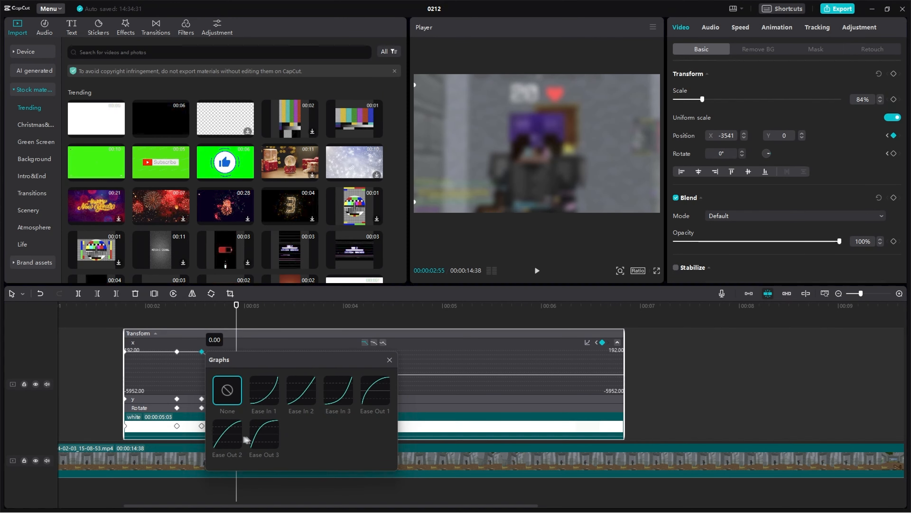
{"action": "left_click", "coordinate": [230, 434]}
{"action": "left_click_drag", "start_coordinate": [263, 360], "coordinate": [381, 353]}
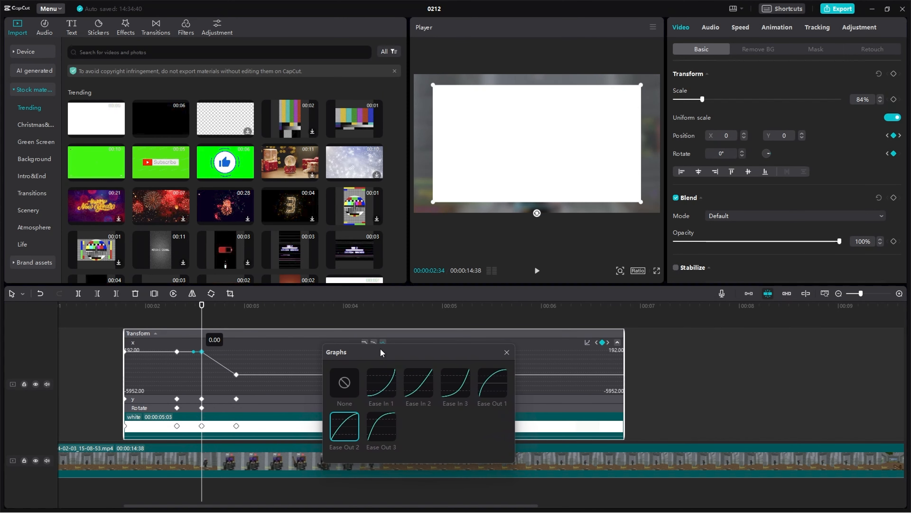
{"action": "left_click", "coordinate": [507, 353]}
Step: Try several easing graphs on the X position keyframe at 00:00:02:55, settle on Ease Out 1, and play back the motion
{"action": "right_click", "coordinate": [236, 374]}
{"action": "left_click", "coordinate": [253, 381]}
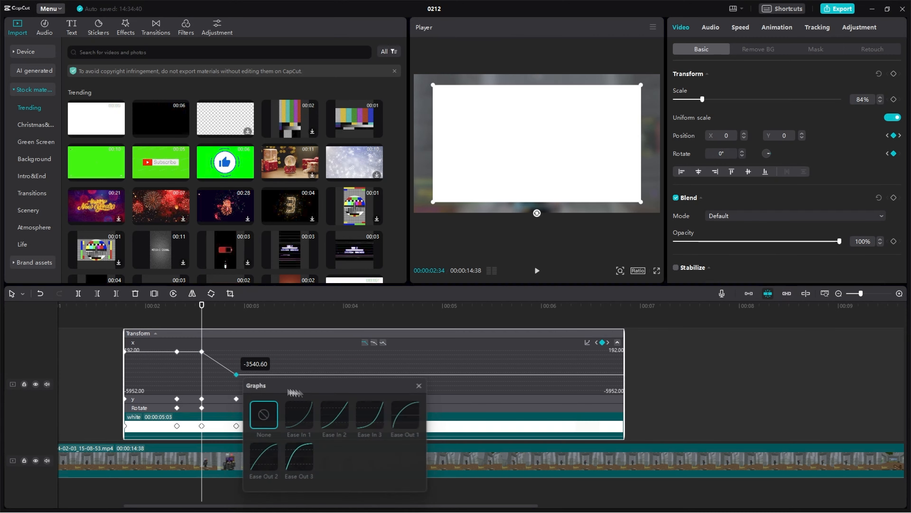
{"action": "left_click", "coordinate": [308, 422]}
{"action": "left_click", "coordinate": [298, 459]}
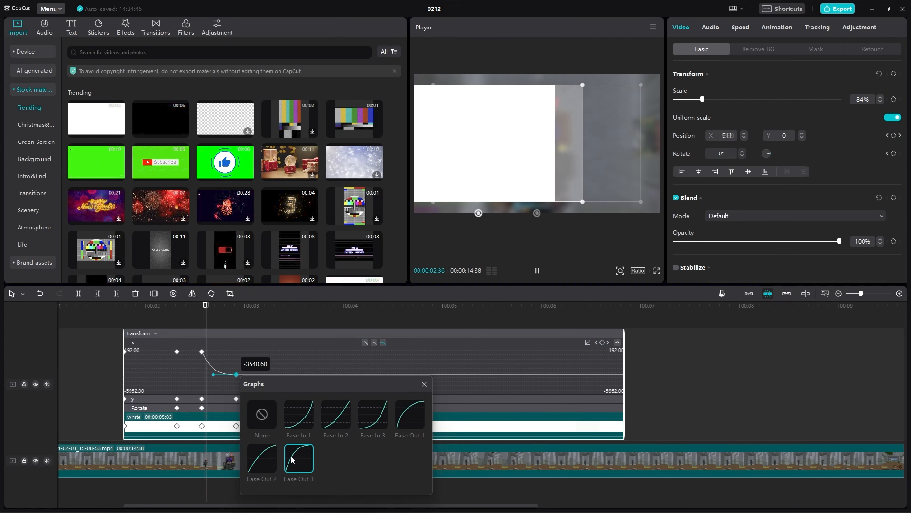
{"action": "left_click", "coordinate": [272, 458]}
{"action": "left_click", "coordinate": [409, 415]}
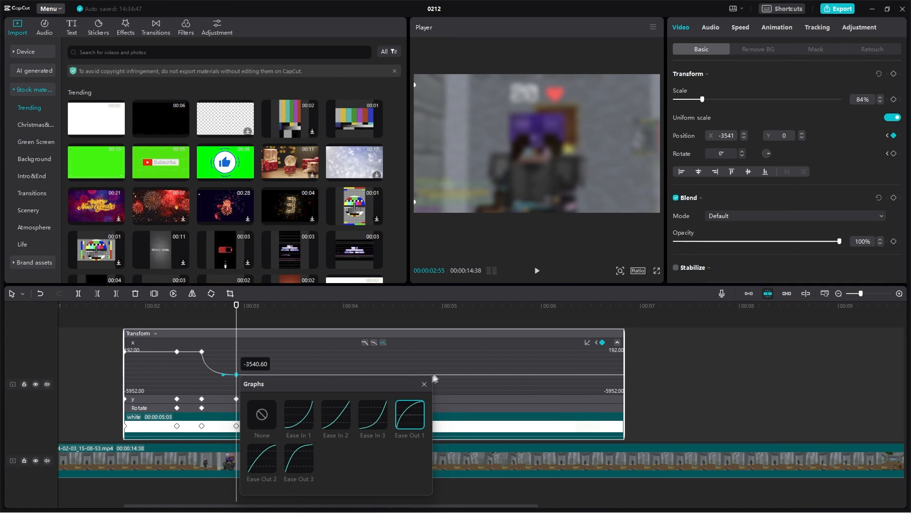
{"action": "left_click", "coordinate": [424, 383]}
{"action": "left_click", "coordinate": [97, 346]}
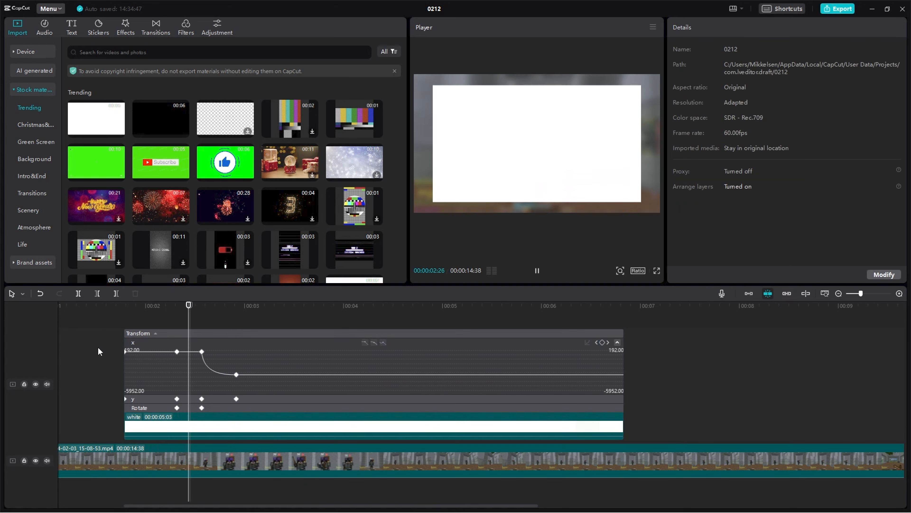
{"action": "key", "text": "space"}
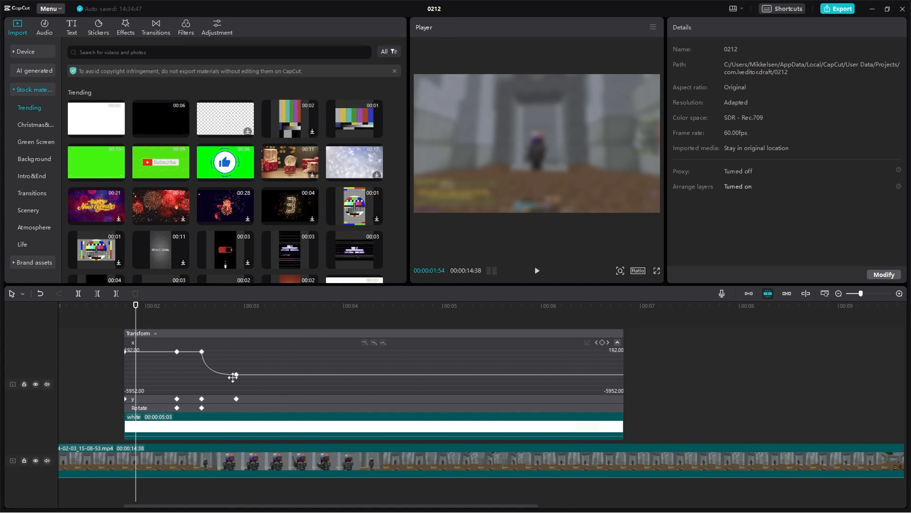
Step: Move the white clip's last X position keyframe past 00:00:03:00 at about X -3833, and play back the slower exit
{"action": "left_click_drag", "start_coordinate": [236, 375], "coordinate": [273, 377]}
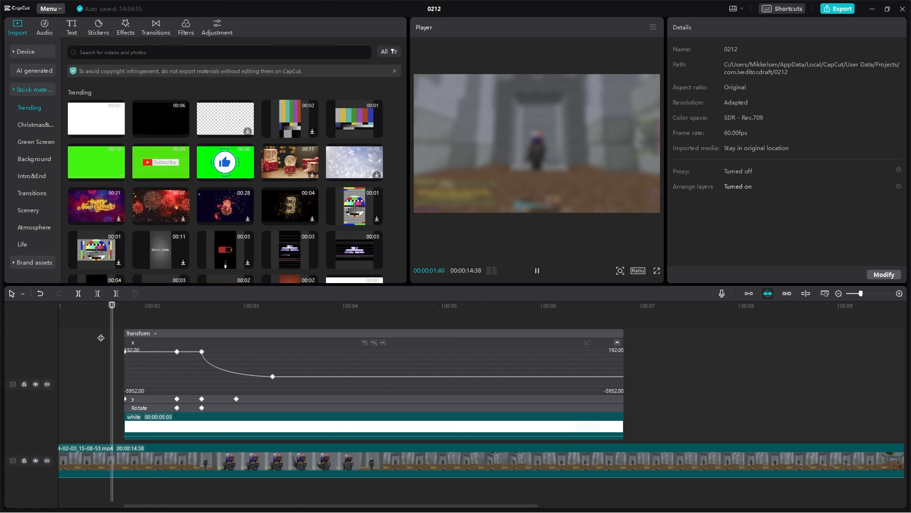
{"action": "key", "text": "space"}
{"action": "key", "text": "space"}
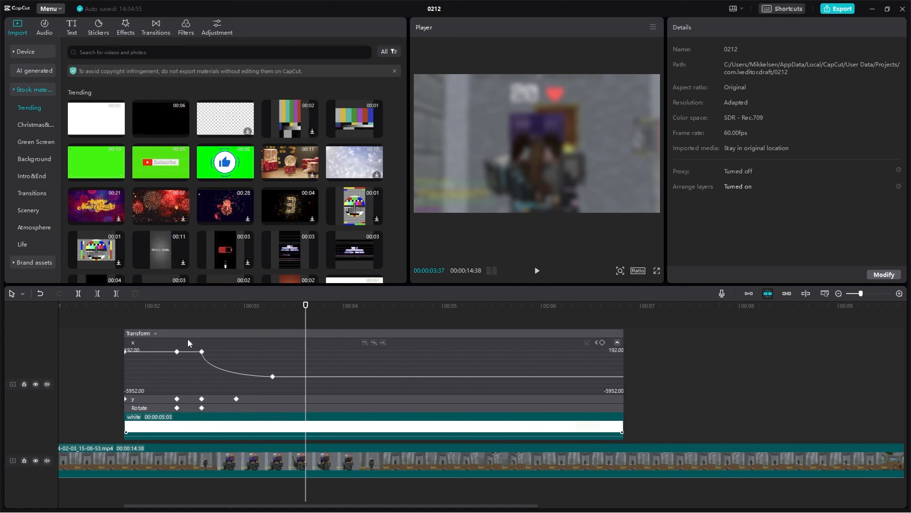
{"action": "left_click_drag", "start_coordinate": [104, 309], "coordinate": [251, 345]}
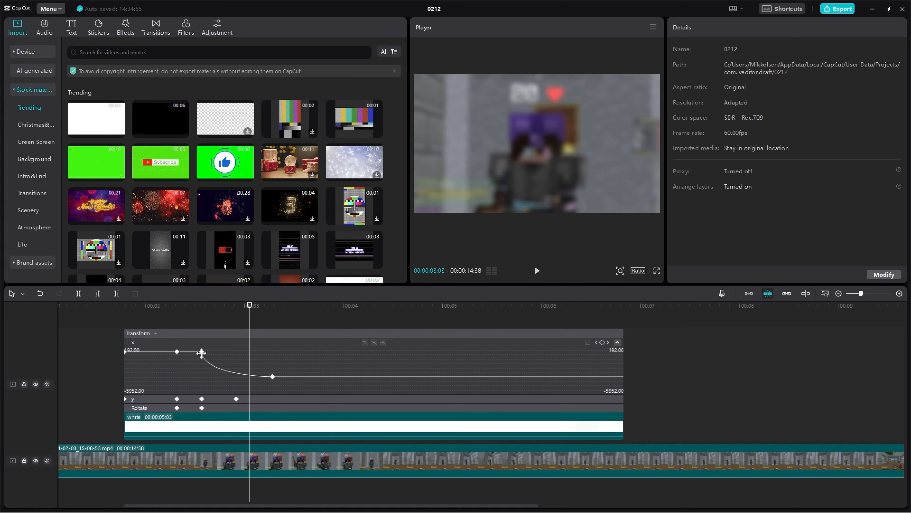
Step: Reshape the X position curve leading into the last keyframe so it starts gently and ends steeply, and scrub through it
{"action": "left_click_drag", "start_coordinate": [215, 372], "coordinate": [262, 370]}
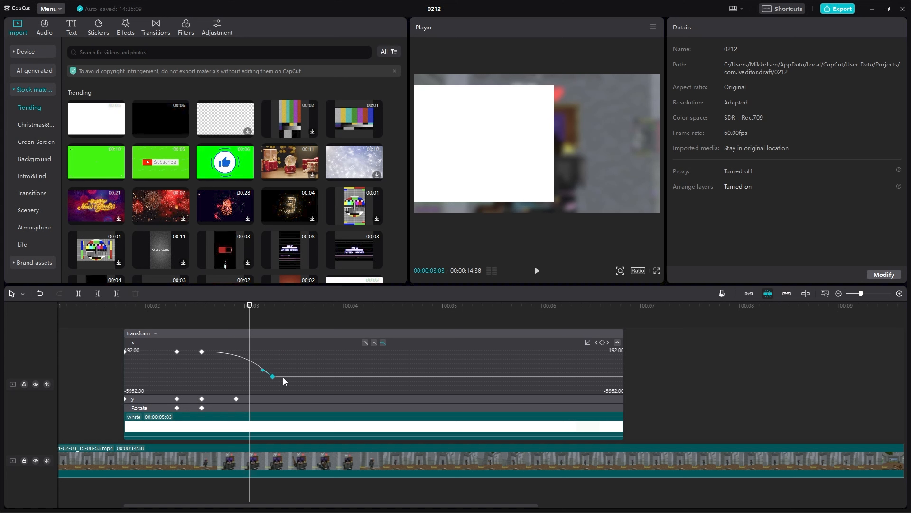
{"action": "left_click", "coordinate": [291, 376]}
{"action": "left_click", "coordinate": [290, 322]}
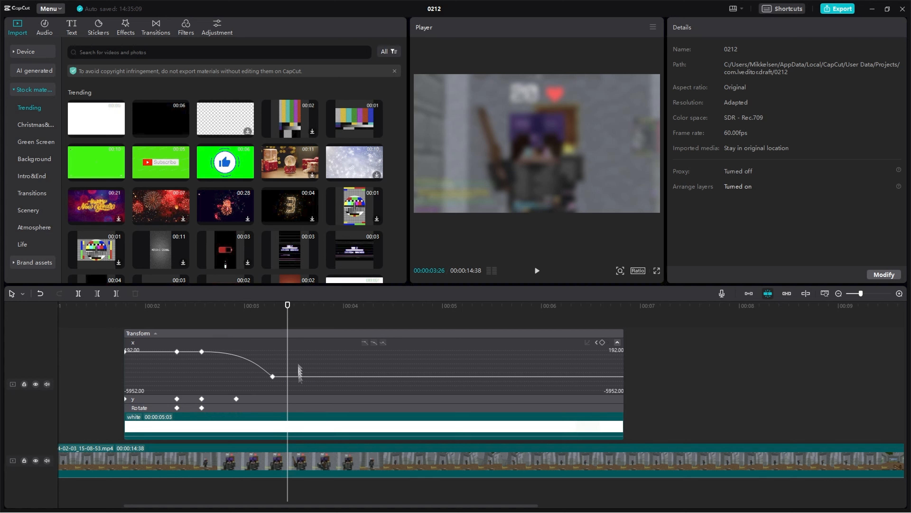
Step: Keyframe the white clip's transform at 00:00:03:26, and bend the X position curve between its last two keyframes slightly downward
{"action": "left_click", "coordinate": [303, 415]}
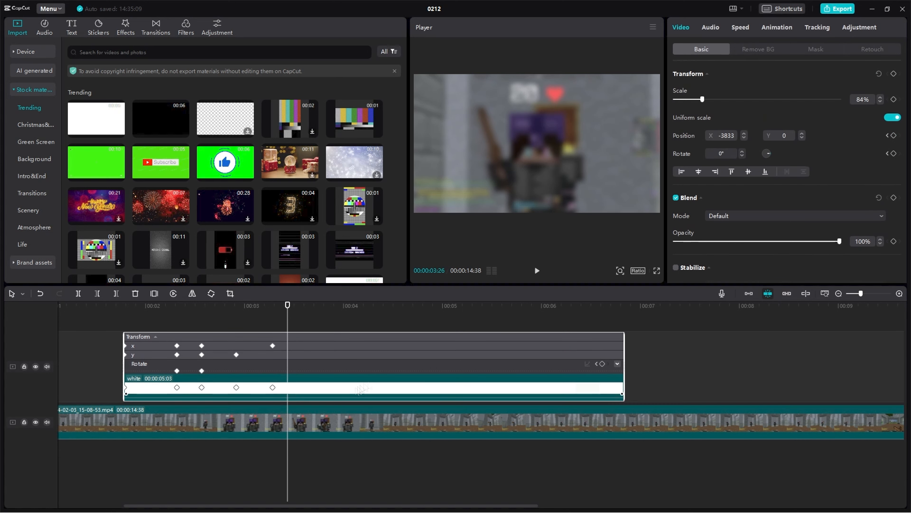
{"action": "left_click", "coordinate": [894, 73]}
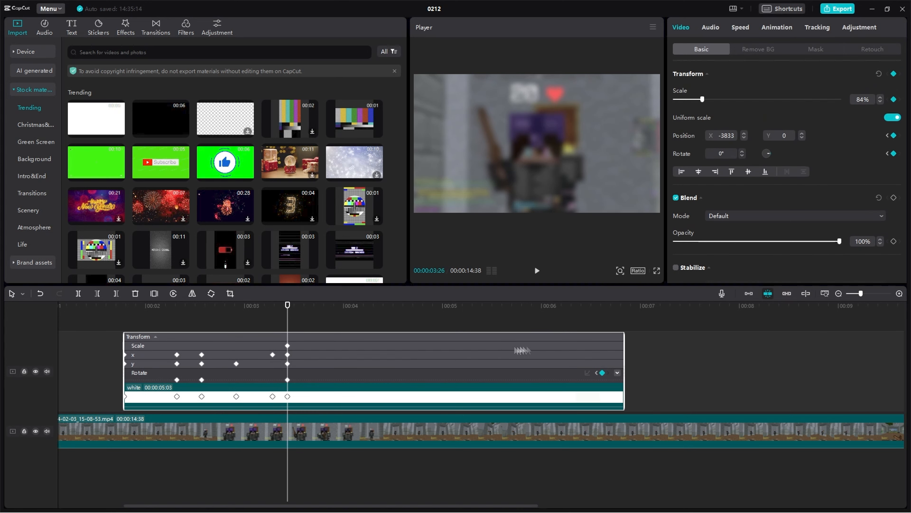
{"action": "left_click", "coordinate": [133, 357]}
{"action": "left_click", "coordinate": [617, 354]}
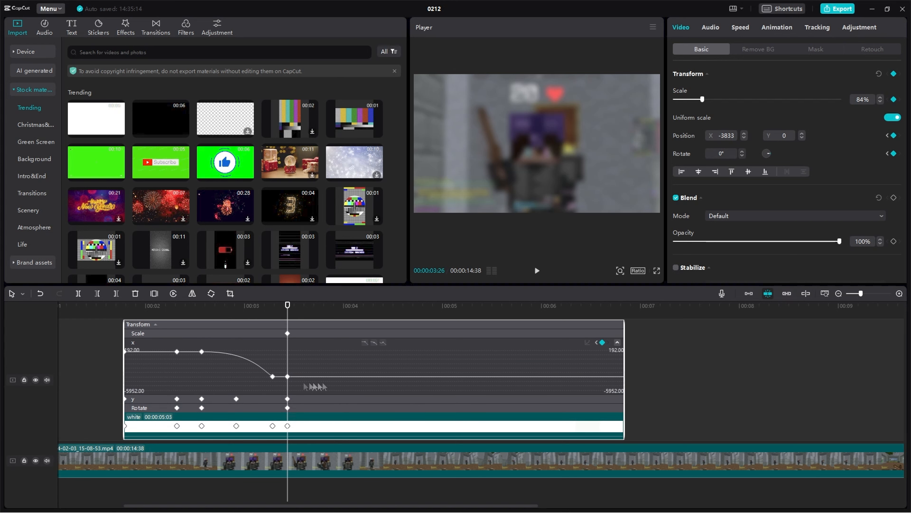
{"action": "left_click", "coordinate": [273, 376]}
{"action": "left_click_drag", "start_coordinate": [280, 377], "coordinate": [279, 380]}
Step: Play back the white clip's full slide-in and slide-out, and return the playhead to the clip's start at 00:00:01:47
{"action": "left_click", "coordinate": [92, 364]}
{"action": "key", "text": "space"}
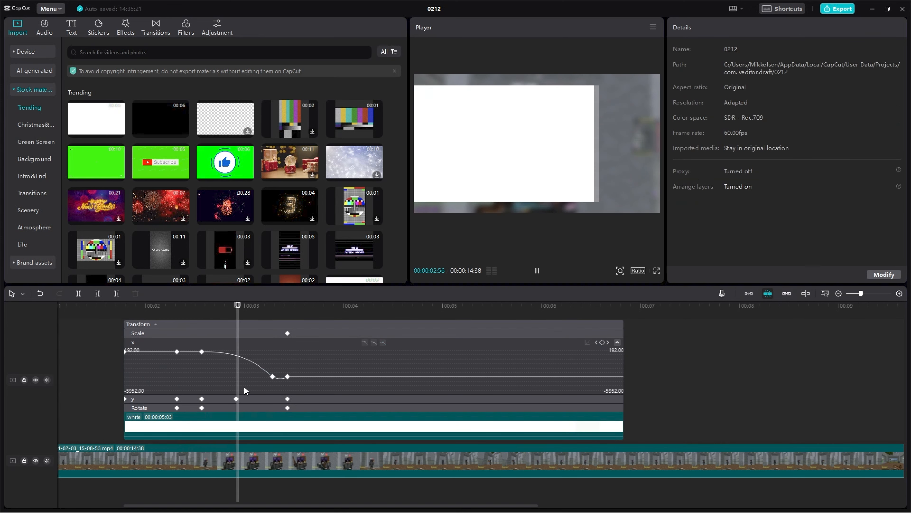
{"action": "left_click", "coordinate": [116, 319]}
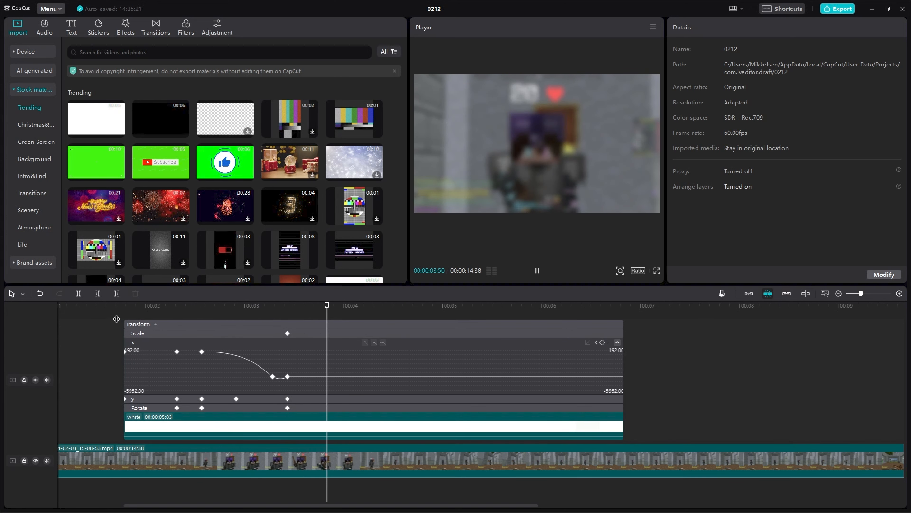
{"action": "key", "text": "space"}
{"action": "mouse_move", "coordinate": [121, 313]}
{"action": "left_mouse_down"}
{"action": "mouse_move", "coordinate": [286, 326]}
{"action": "mouse_move", "coordinate": [124, 321]}
{"action": "left_mouse_up"}
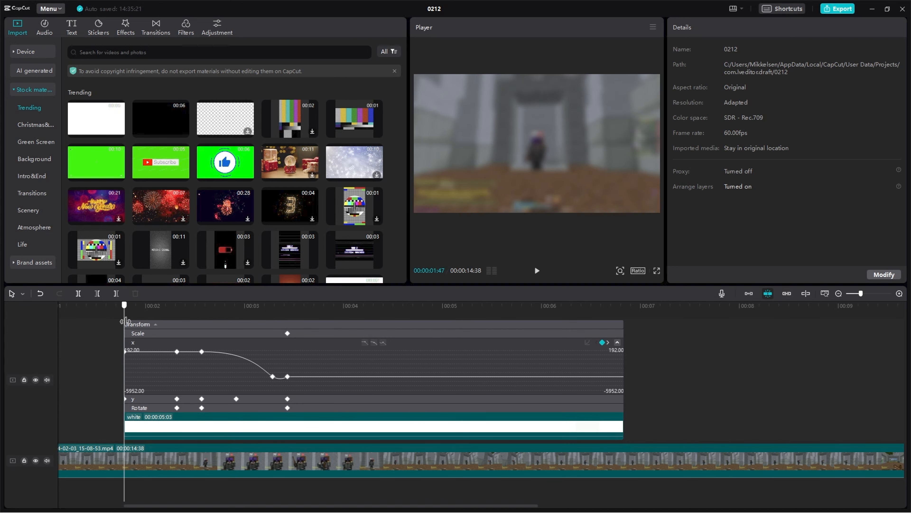
Step: Play back the white clip's slide-in and slide-out once more, and delete the white clip from the timeline
{"action": "key", "text": "space"}
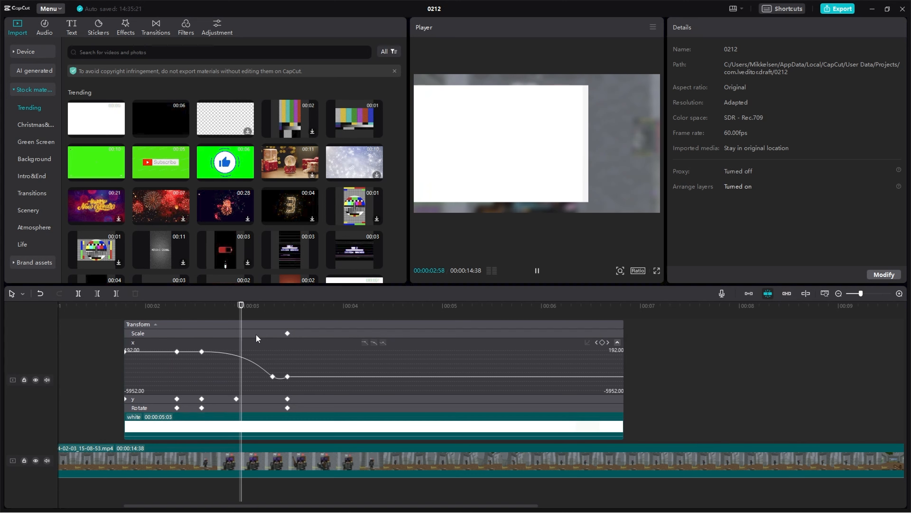
{"action": "key", "text": "space"}
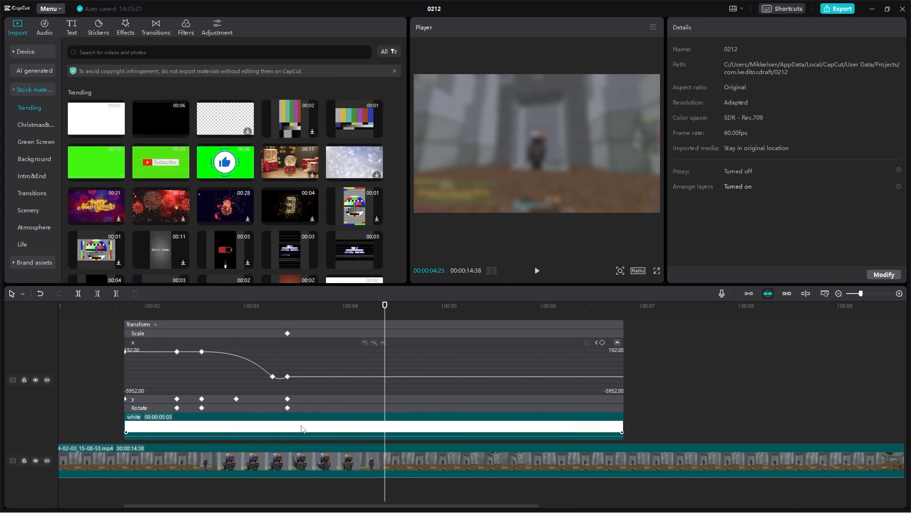
{"action": "left_click", "coordinate": [175, 422]}
{"action": "key", "text": "Delete"}
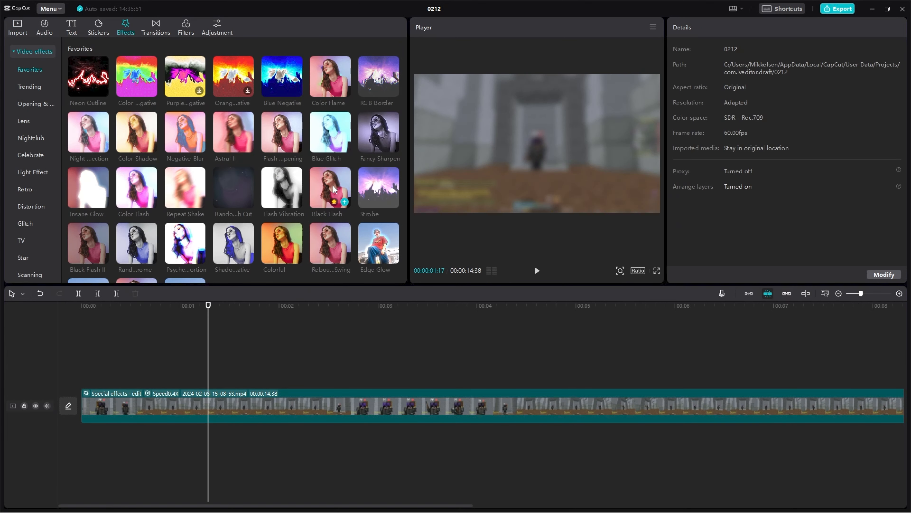
Step: Add the Black Flash effect above the beginning of the gameplay clip, and play it back
{"action": "left_click_drag", "start_coordinate": [335, 192], "coordinate": [85, 379]}
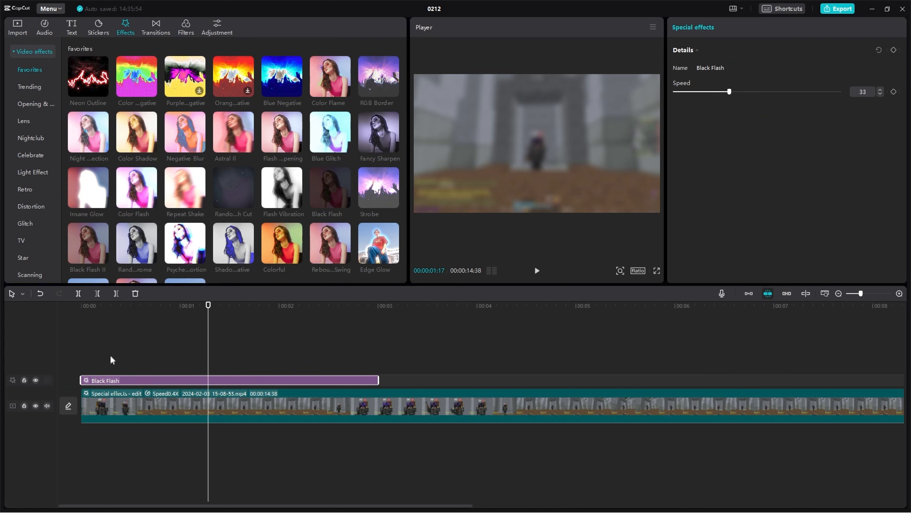
{"action": "left_click", "coordinate": [103, 339]}
{"action": "key", "text": "space"}
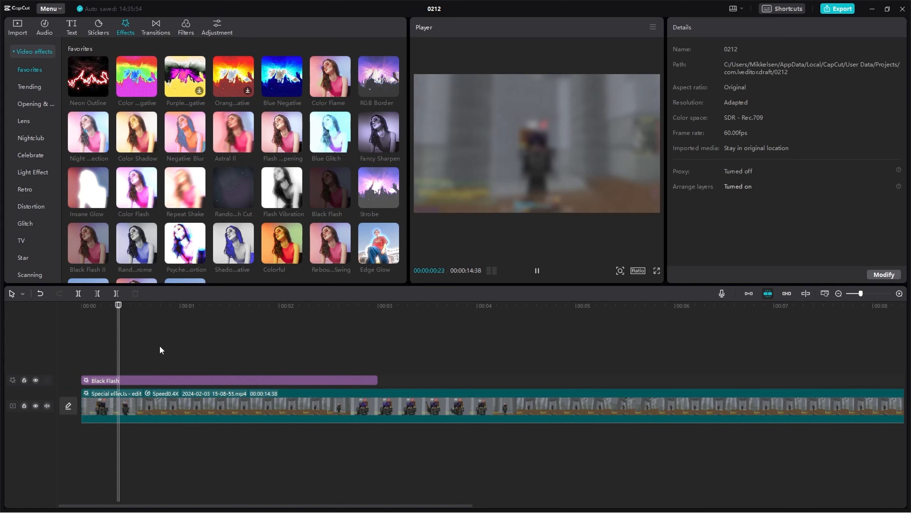
{"action": "left_click", "coordinate": [535, 267]}
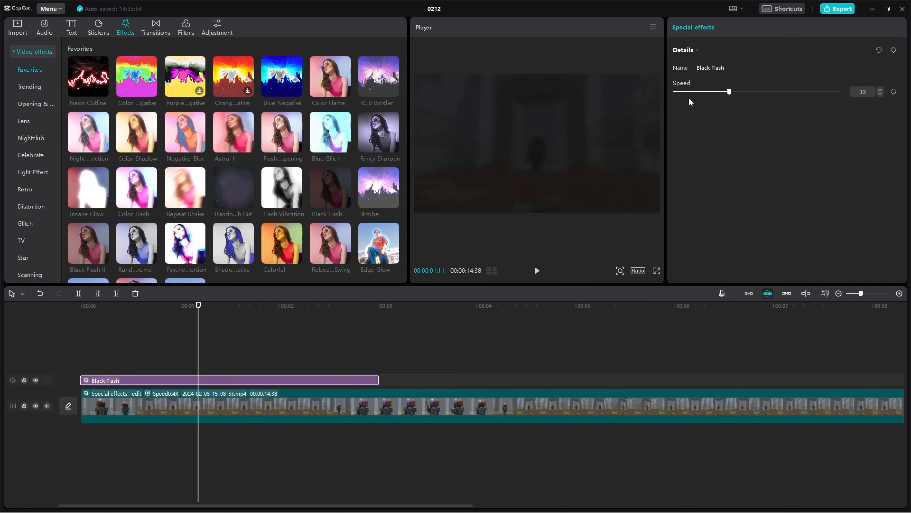
Step: Set the Black Flash effect's speed to 0, and play the slower flash from the start of the timeline
{"action": "left_click", "coordinate": [675, 92]}
{"action": "left_click", "coordinate": [126, 342]}
{"action": "left_click", "coordinate": [74, 353]}
{"action": "key", "text": "space"}
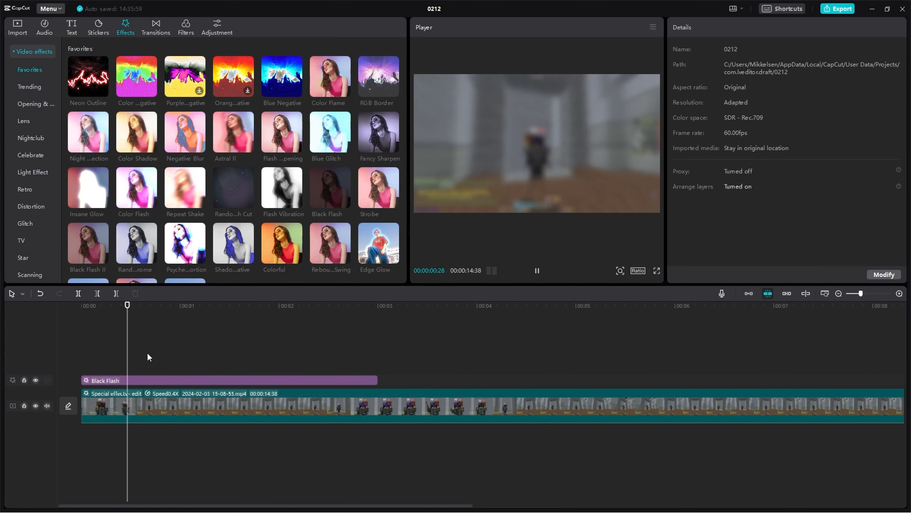
{"action": "left_click", "coordinate": [536, 268]}
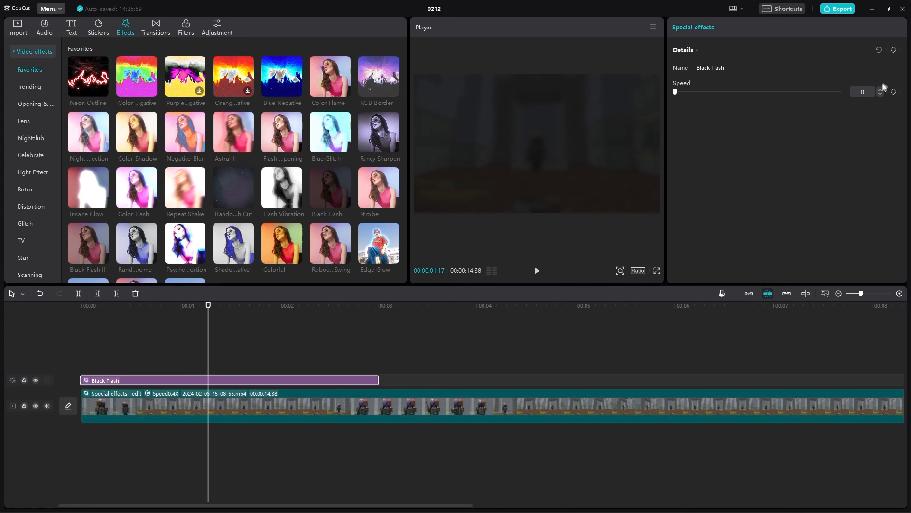
Step: Trim the Black Flash effect to end at 00:00:01:17, and return the playhead to the start of the timeline
{"action": "key", "text": "ctrl+b"}
{"action": "key", "text": "Delete"}
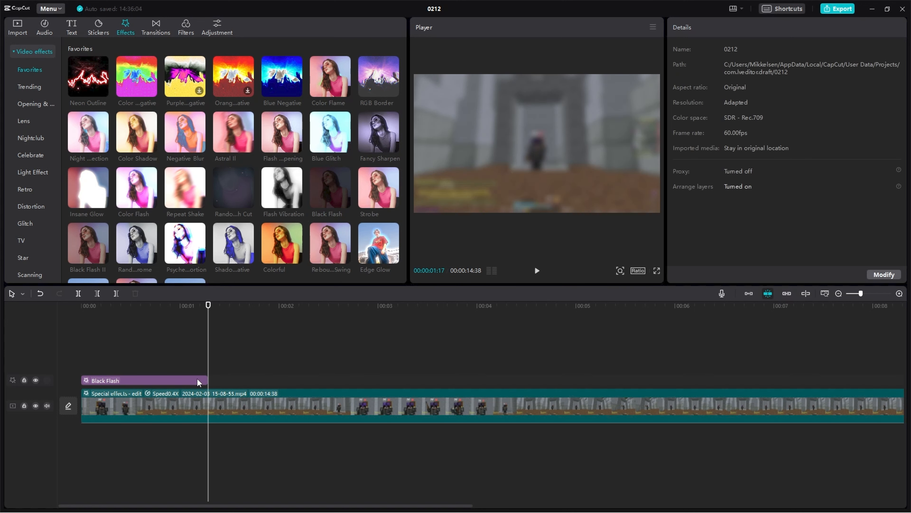
{"action": "left_click", "coordinate": [154, 360]}
{"action": "left_click", "coordinate": [30, 360]}
Step: Keyframe the Black Flash speed at 0 at the effect's start, and set it to 33 at 00:00:01:17
{"action": "left_click", "coordinate": [143, 379]}
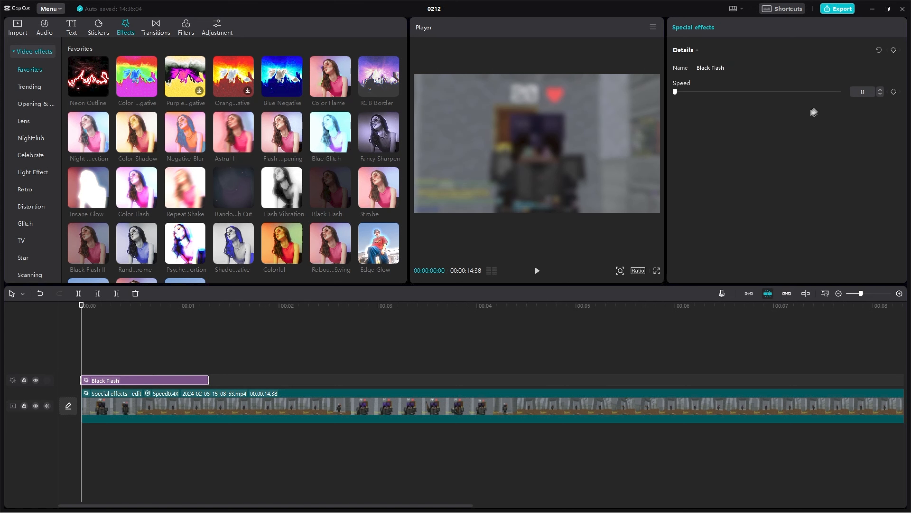
{"action": "left_click", "coordinate": [893, 92]}
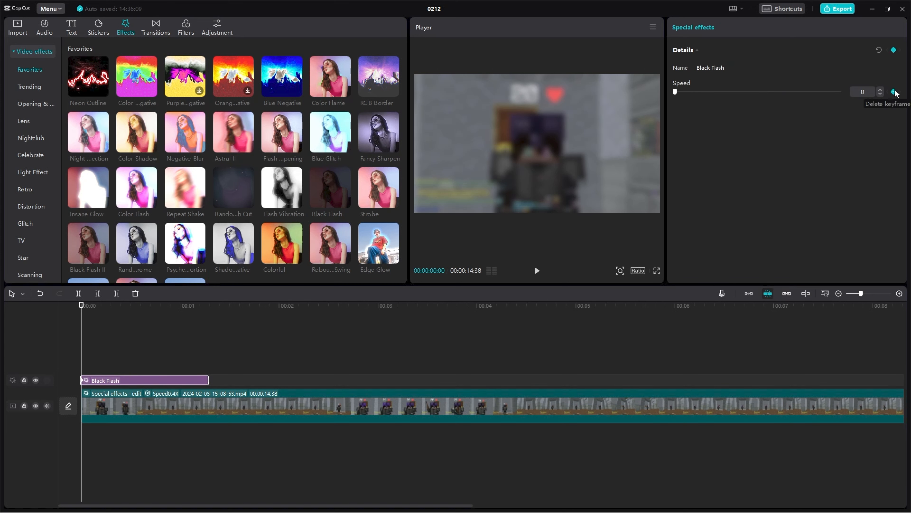
{"action": "left_click_drag", "start_coordinate": [82, 333], "coordinate": [208, 334]}
{"action": "left_click", "coordinate": [721, 91]}
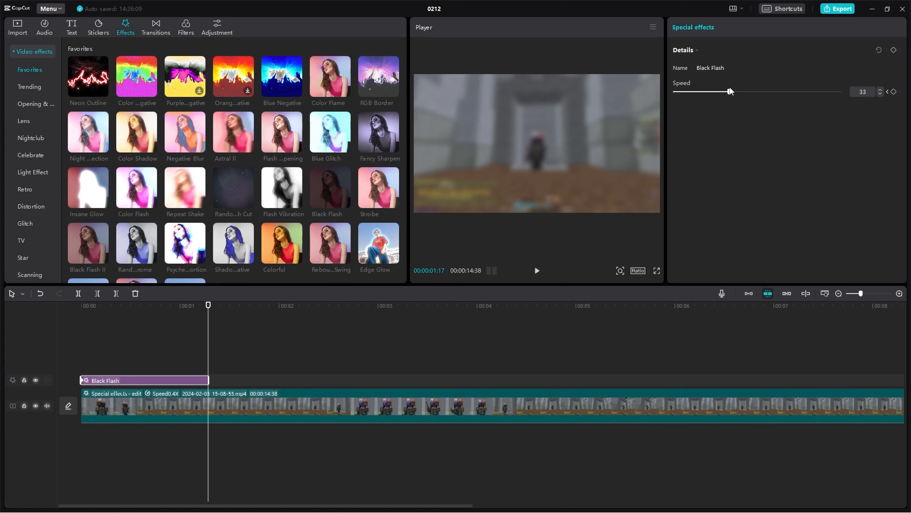
Step: Play back the accelerating Black Flash from the start, and delete the effect from the timeline
{"action": "left_click", "coordinate": [161, 330]}
{"action": "key", "text": "space"}
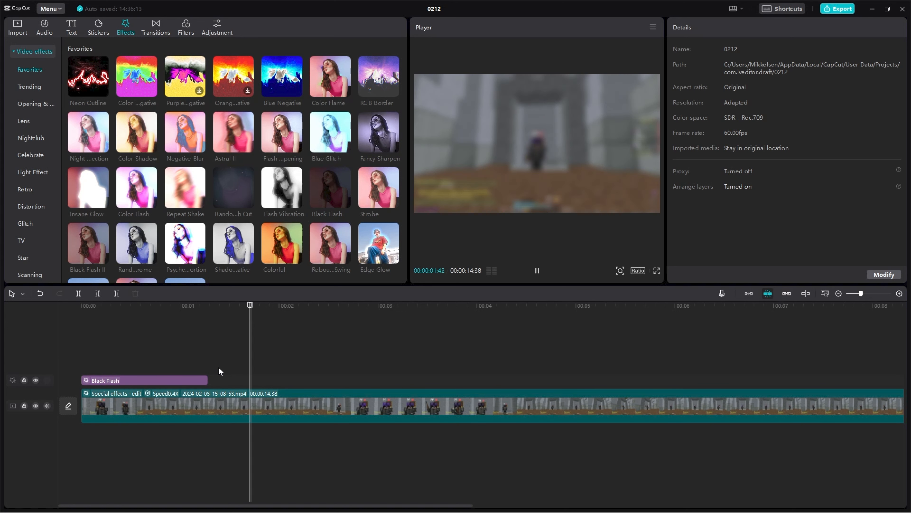
{"action": "left_click_drag", "start_coordinate": [218, 367], "coordinate": [53, 353]}
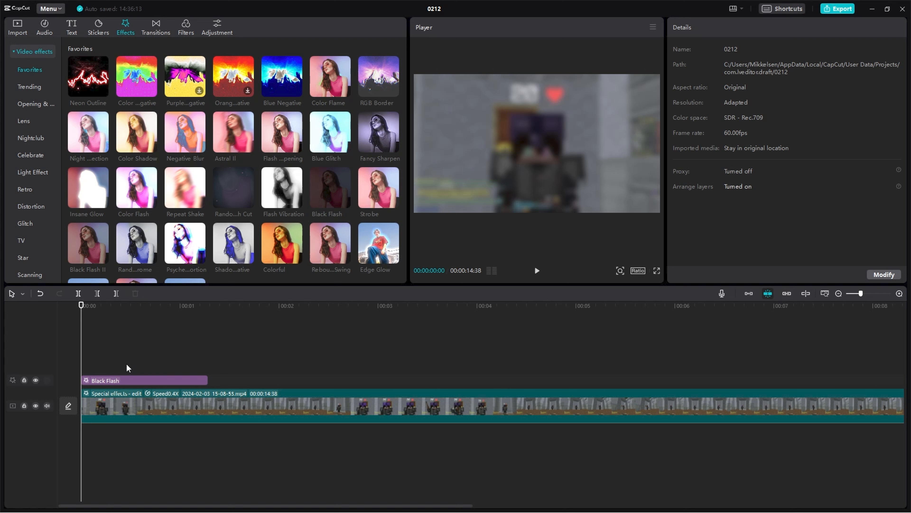
{"action": "key", "text": "space"}
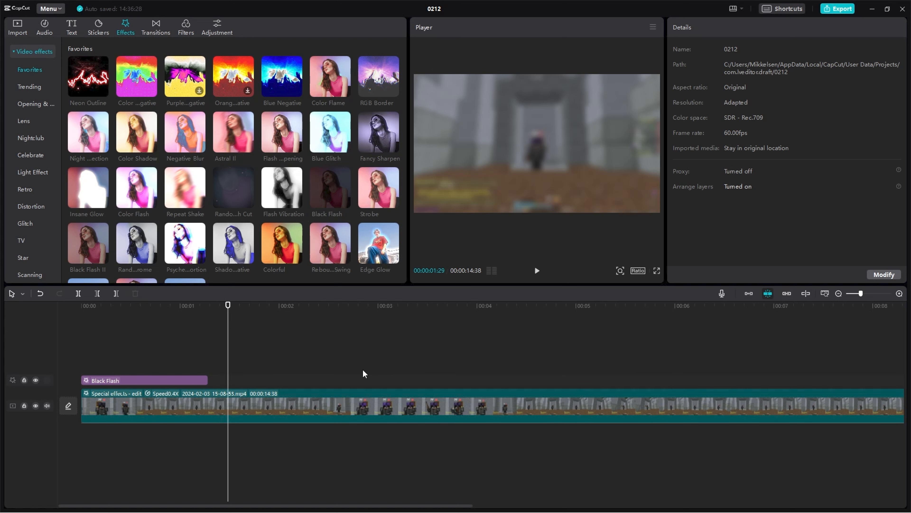
{"action": "left_click", "coordinate": [176, 380]}
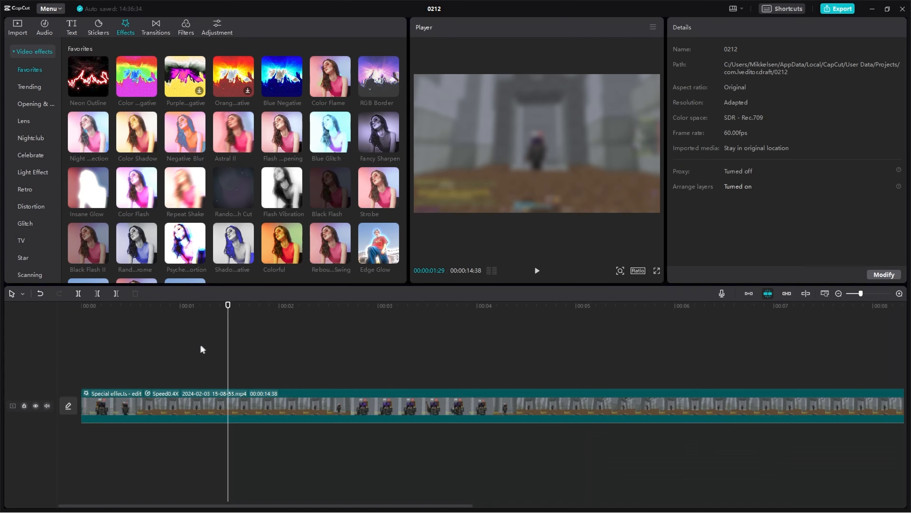
{"action": "left_click_drag", "start_coordinate": [185, 350], "coordinate": [202, 359]}
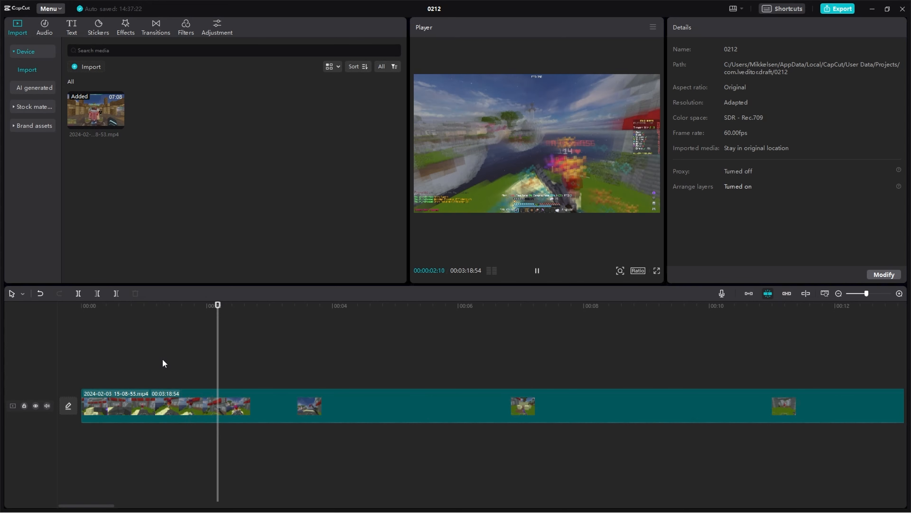
Step: Play through the opening of the new gameplay clip, split it at 00:00:04:51 and delete the remainder
{"action": "key", "text": "space"}
{"action": "key", "text": "space"}
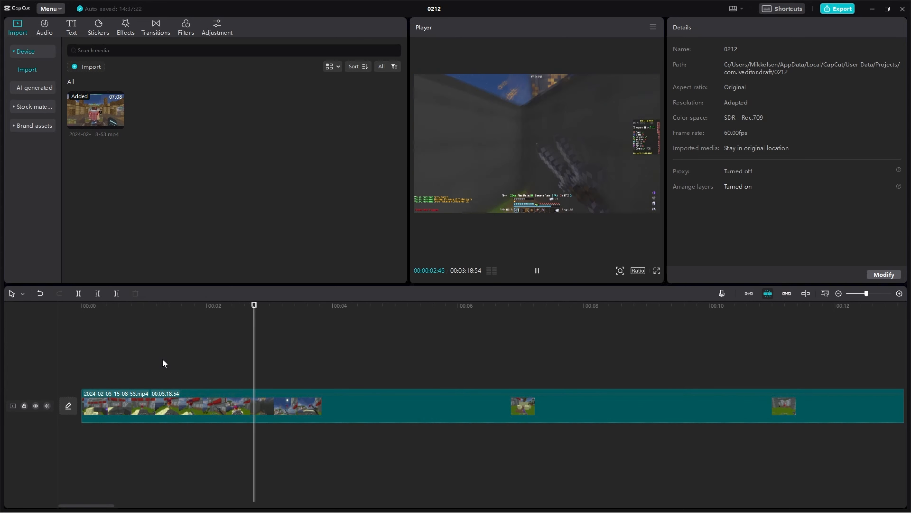
{"action": "key", "text": "space"}
{"action": "key", "text": "space"}
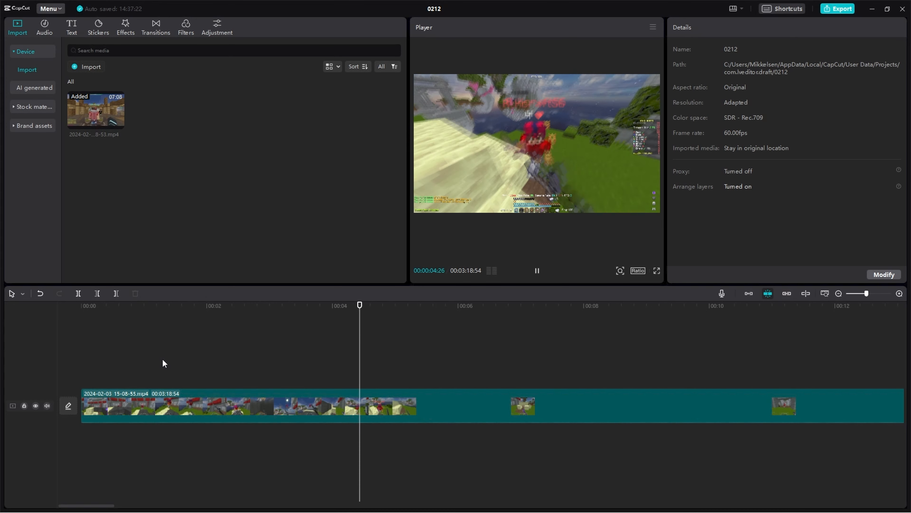
{"action": "key", "text": "space"}
{"action": "key", "text": "space"}
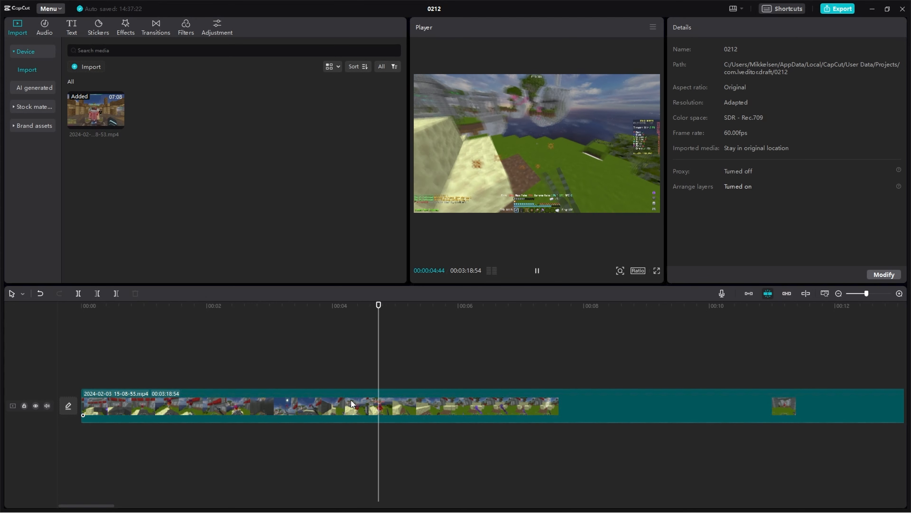
{"action": "key", "text": "space"}
{"action": "key", "text": "ctrl+b"}
{"action": "left_click", "coordinate": [413, 405]}
{"action": "key", "text": "Delete"}
Step: Enable motion blur on the shortened gameplay clip with Blur 100, Blend 0, Direction Both and Speed Once
{"action": "left_click", "coordinate": [285, 398]}
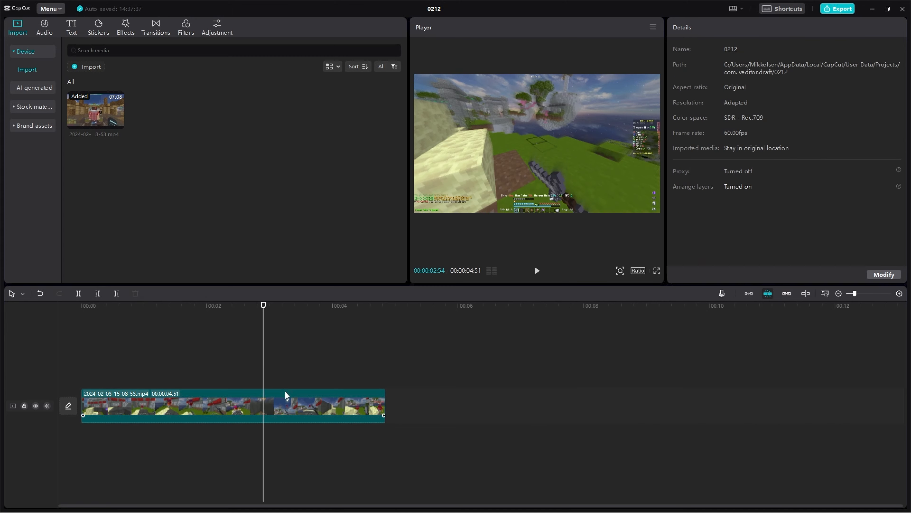
{"action": "scroll", "coordinate": [695, 169], "scroll_direction": "down", "scroll_amount": 5}
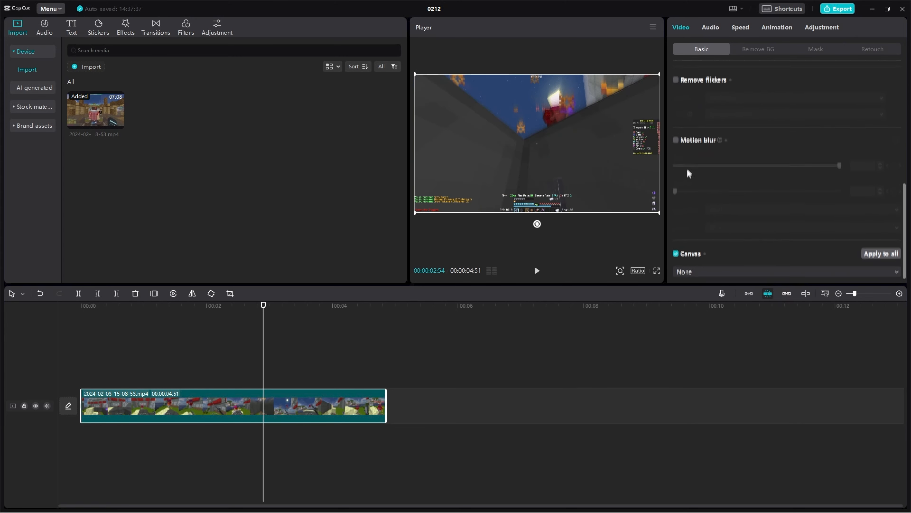
{"action": "left_click", "coordinate": [676, 132]}
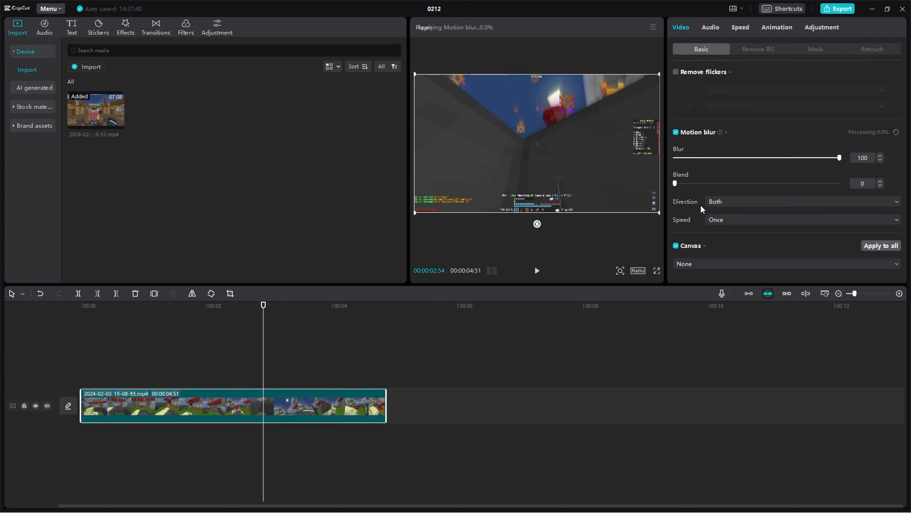
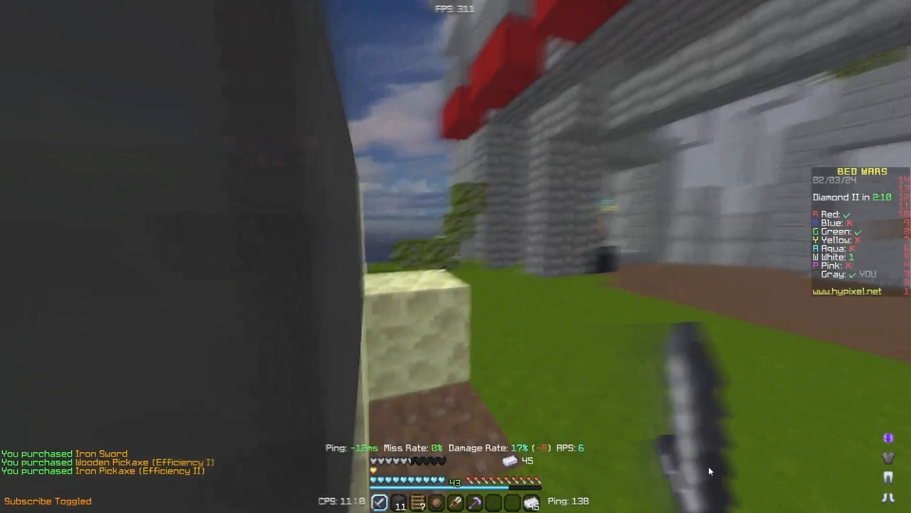
Step: Leave the full-screen preview, turn off the gameplay clip's motion blur, and place the playhead at 00:00:03:24
{"action": "key", "text": "Escape"}
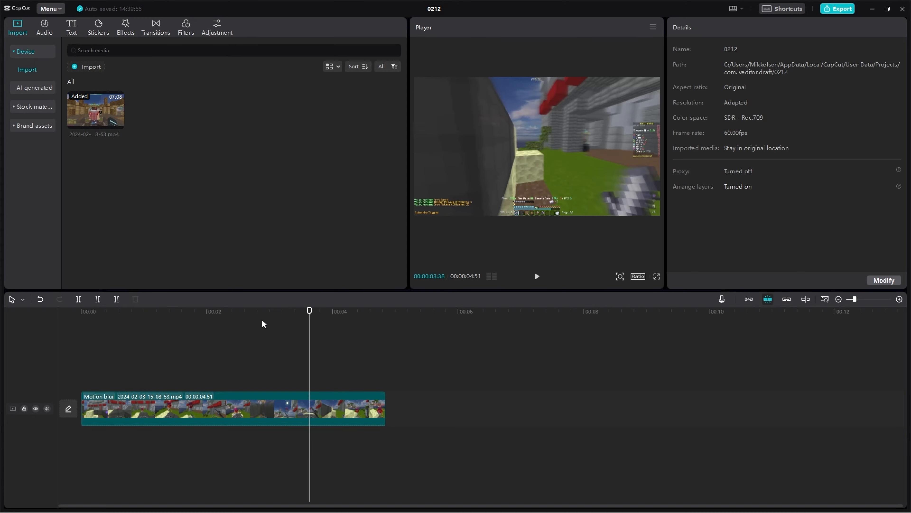
{"action": "left_click", "coordinate": [271, 417]}
{"action": "scroll", "coordinate": [678, 198], "scroll_direction": "down", "scroll_amount": 10}
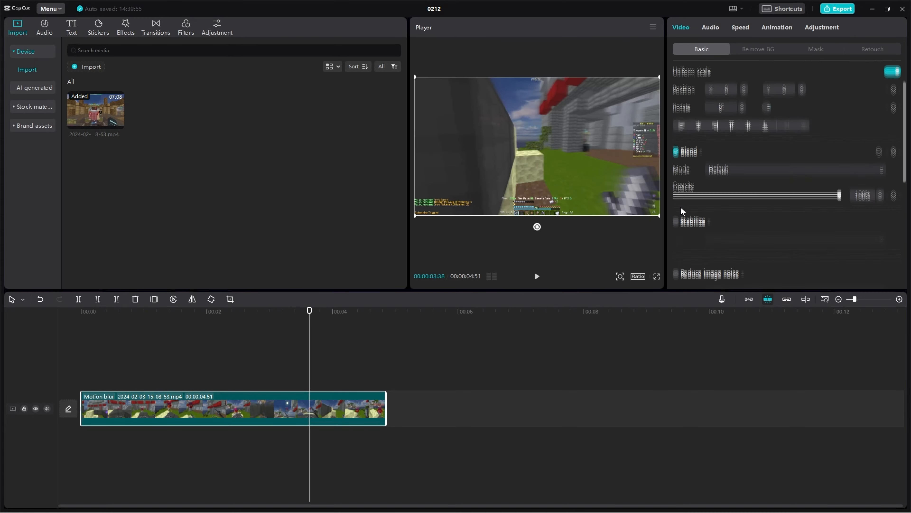
{"action": "left_click", "coordinate": [676, 183]}
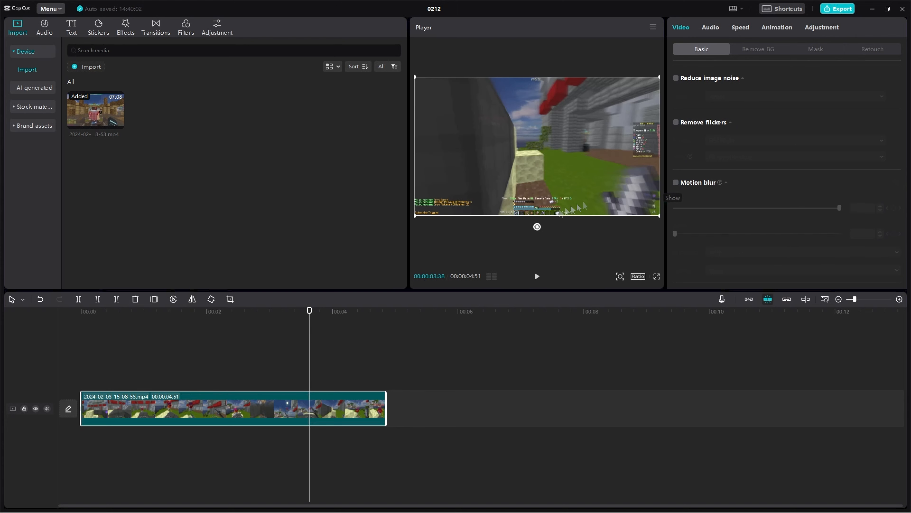
{"action": "left_click", "coordinate": [295, 331]}
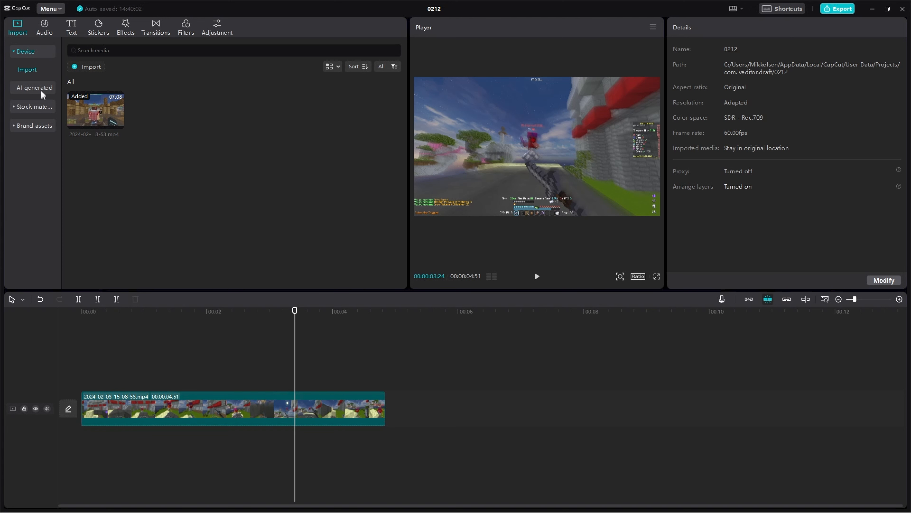
Step: Glance at the AI-generated media, and place the white stock clip above the gameplay clip at 00:00:01:40
{"action": "left_click", "coordinate": [34, 89]}
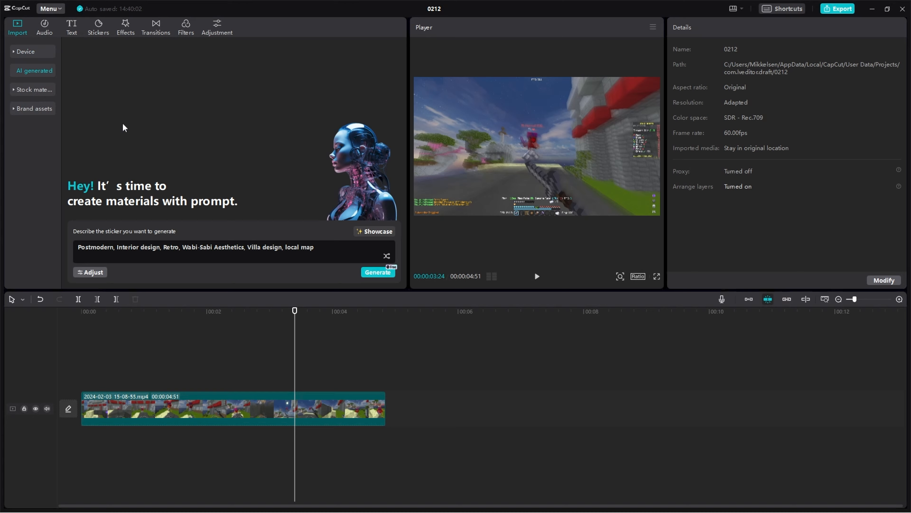
{"action": "left_click", "coordinate": [25, 94]}
{"action": "left_click_drag", "start_coordinate": [96, 118], "coordinate": [189, 344]}
{"action": "left_click", "coordinate": [198, 342]}
{"action": "left_click", "coordinate": [199, 369]}
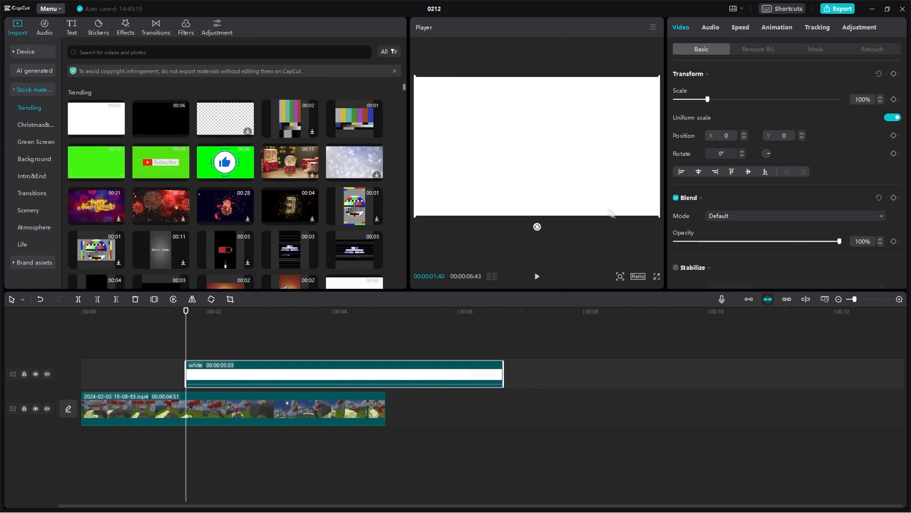
Step: Scale the white clip to 80%, and keyframe it rising from Y -1948 at 00:00:01:40 to Y 0 at 00:00:01:57
{"action": "left_click_drag", "start_coordinate": [658, 218], "coordinate": [614, 180]}
{"action": "left_click_drag", "start_coordinate": [553, 137], "coordinate": [612, 222]}
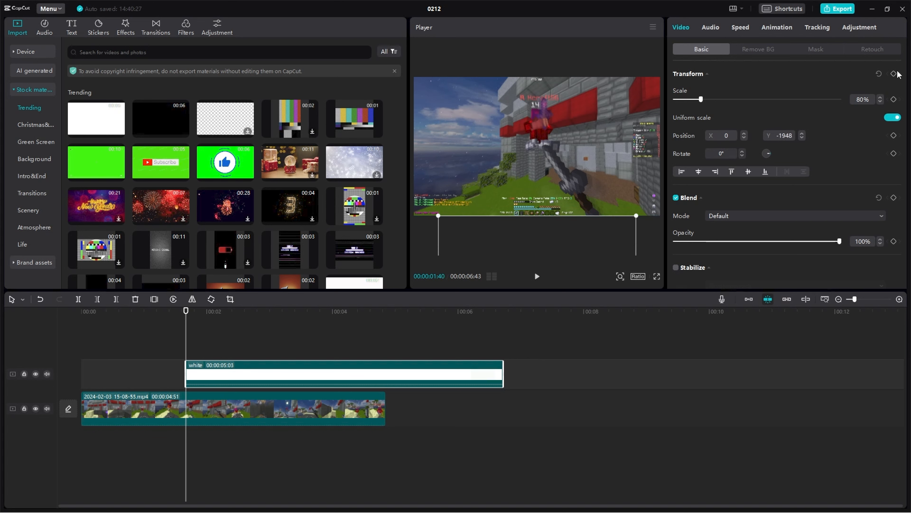
{"action": "left_click_drag", "start_coordinate": [519, 248], "coordinate": [532, 116]}
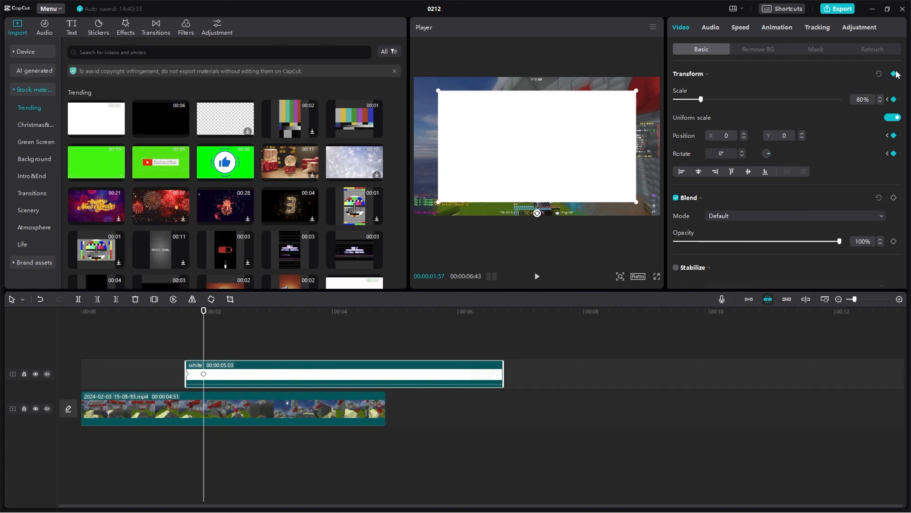
Step: Show the white clip's keyframe graph, round its Y position curve into the second keyframe, and hide the graph
{"action": "right_click", "coordinate": [237, 359]}
{"action": "left_click", "coordinate": [292, 490]}
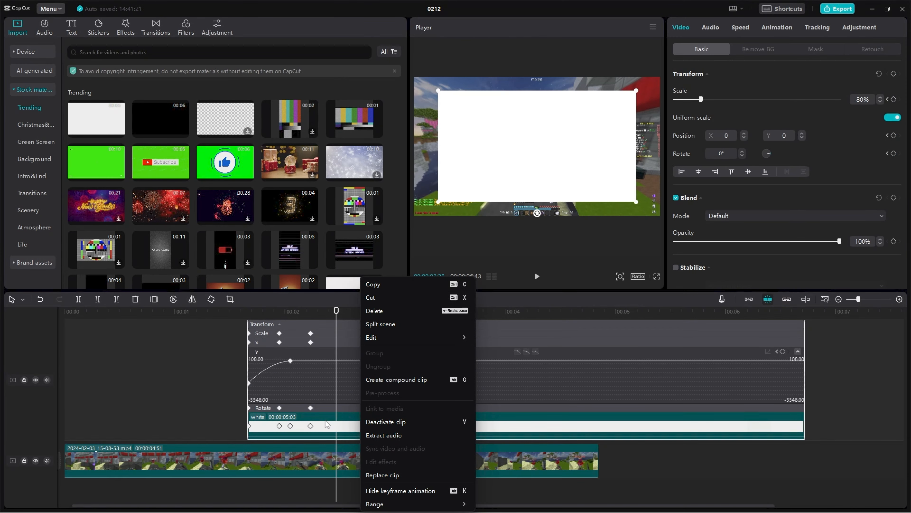
{"action": "left_click", "coordinate": [326, 424]}
{"action": "key", "text": "alt+k"}
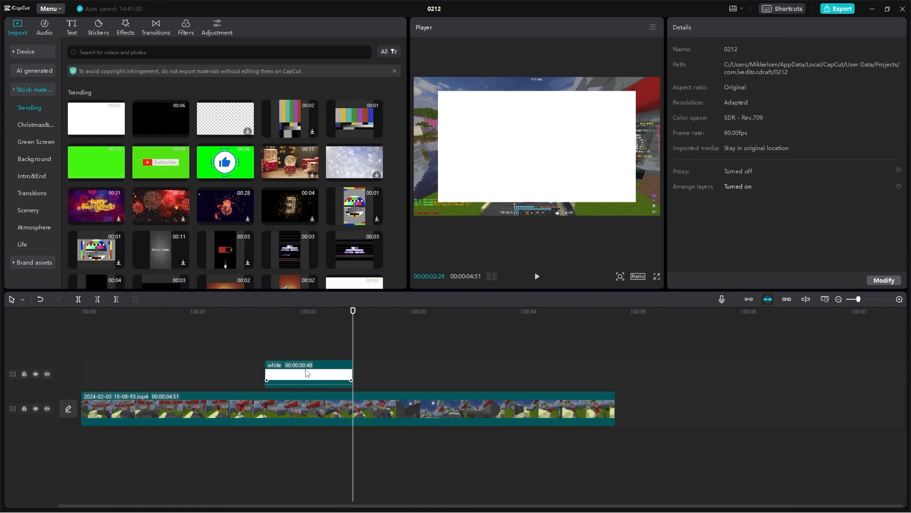
Step: Create a compound clip from the shortened white clip, and place the playhead at 00:00:01:51
{"action": "right_click", "coordinate": [309, 376]}
{"action": "left_click", "coordinate": [342, 380]}
{"action": "left_click", "coordinate": [285, 341]}
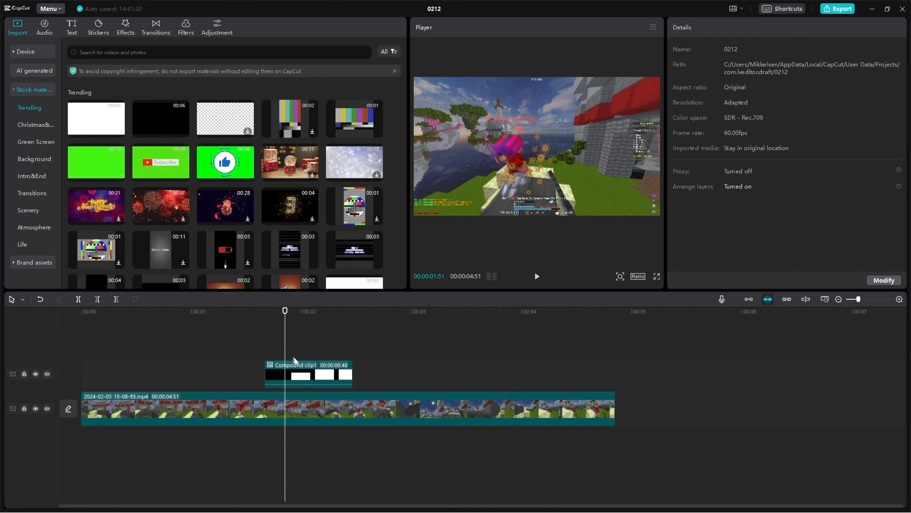
Step: Play the compound clip's rising motion over the gameplay before any motion blur is applied
{"action": "left_click", "coordinate": [254, 351]}
{"action": "key", "text": "space"}
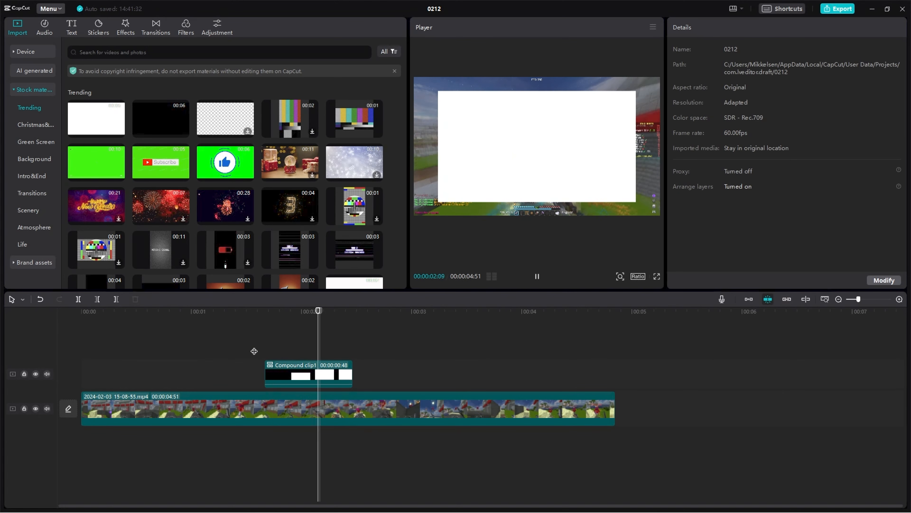
{"action": "left_click", "coordinate": [254, 351]}
Step: Enable motion blur on the compound clip with blur 70 and blend 70
{"action": "left_click", "coordinate": [305, 339]}
{"action": "left_click", "coordinate": [305, 374]}
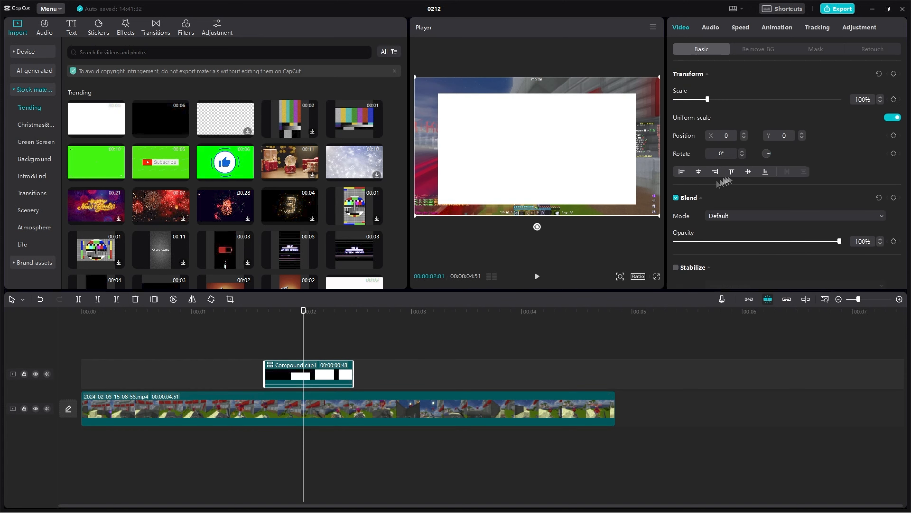
{"action": "left_click", "coordinate": [676, 182]}
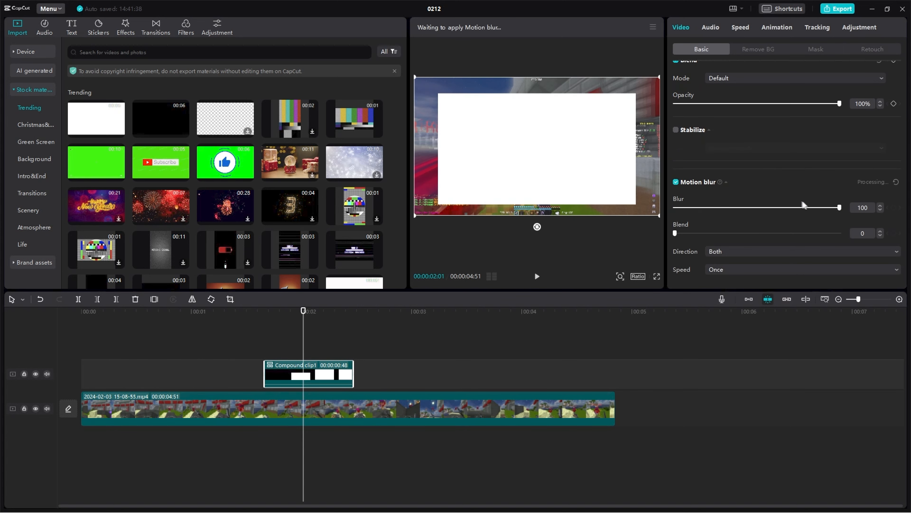
{"action": "left_click", "coordinate": [802, 208]}
{"action": "left_click_drag", "start_coordinate": [802, 208], "coordinate": [791, 233]}
{"action": "left_click", "coordinate": [792, 233]}
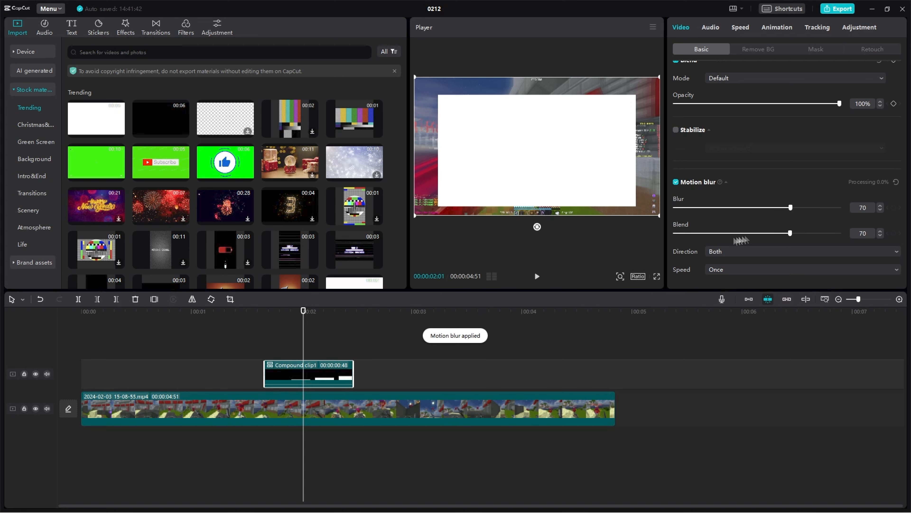
Step: Play the compound clip with its motion blur, and place the playhead at 00:00:02:07
{"action": "left_click", "coordinate": [254, 335]}
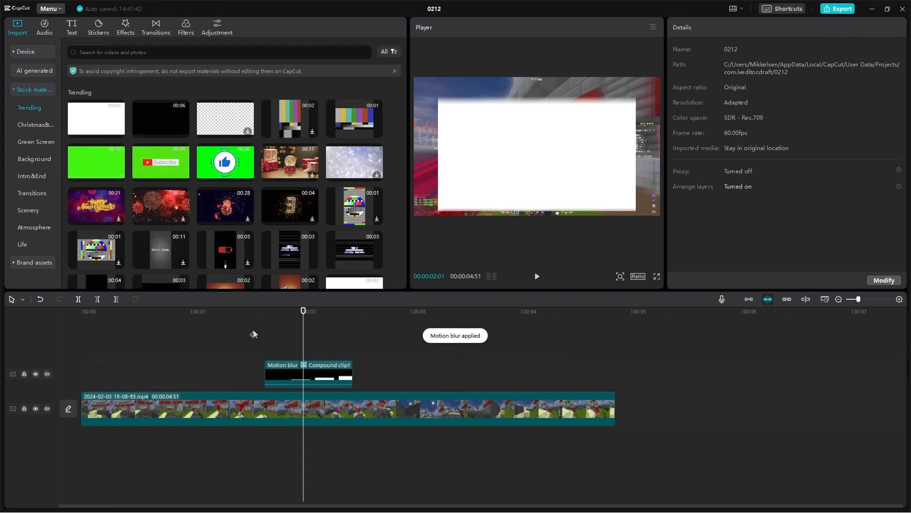
{"action": "key", "text": "space"}
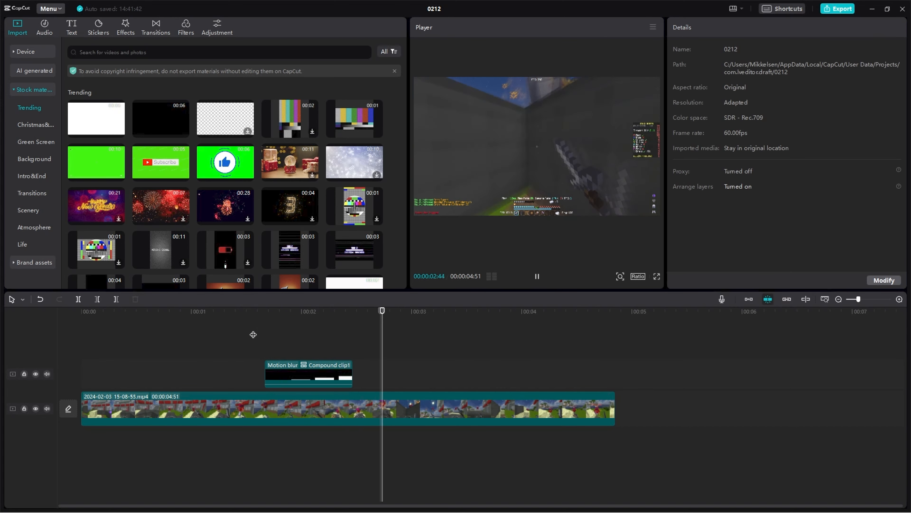
{"action": "left_click", "coordinate": [253, 335]}
{"action": "left_click", "coordinate": [265, 335]}
{"action": "left_click_drag", "start_coordinate": [265, 336], "coordinate": [314, 341]}
Step: Set the compound clip's motion blur to blur 100 and blend 100
{"action": "left_click", "coordinate": [321, 369]}
{"action": "scroll", "coordinate": [744, 248], "scroll_direction": "down", "scroll_amount": 4}
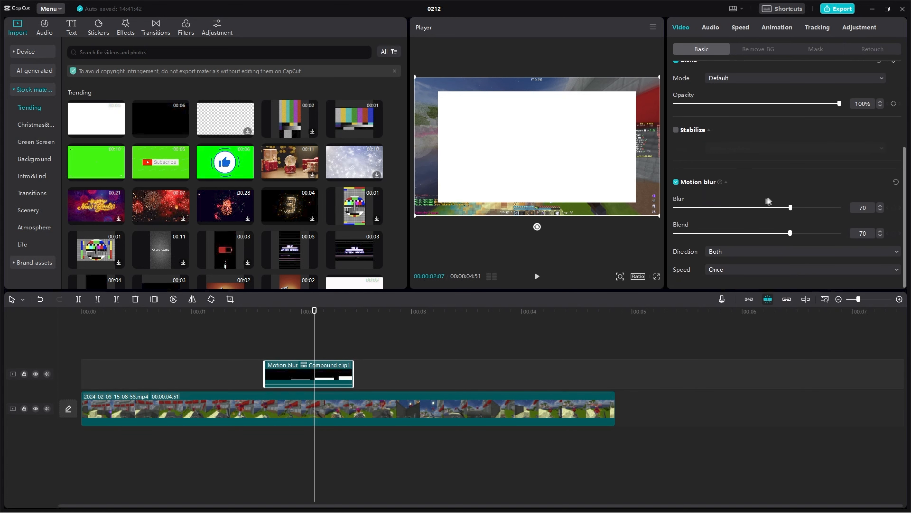
{"action": "left_click_drag", "start_coordinate": [790, 207], "coordinate": [883, 214]}
{"action": "left_click_drag", "start_coordinate": [791, 233], "coordinate": [882, 237]}
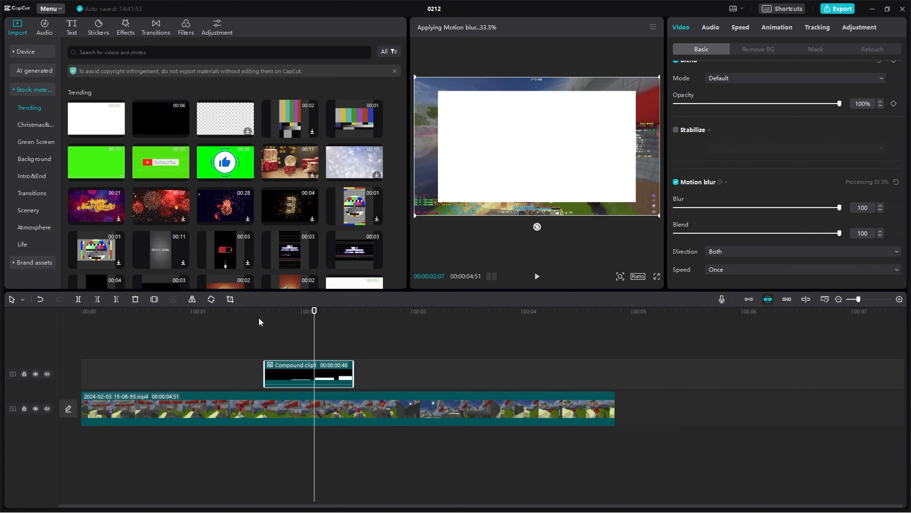
Step: Play the section around the compound clip to check the full-strength motion blur
{"action": "left_click", "coordinate": [252, 354]}
{"action": "left_click_drag", "start_coordinate": [254, 343], "coordinate": [231, 352]}
{"action": "key", "text": "space"}
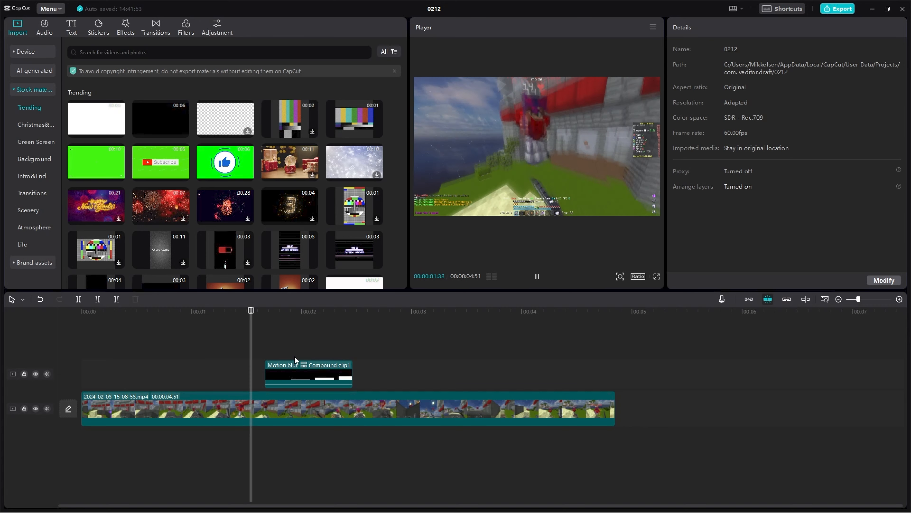
{"action": "key", "text": "space"}
Step: Set the compound clip's motion blur direction to Forward and its speed to Twice
{"action": "left_click", "coordinate": [297, 372]}
{"action": "scroll", "coordinate": [739, 151], "scroll_direction": "down", "scroll_amount": 5}
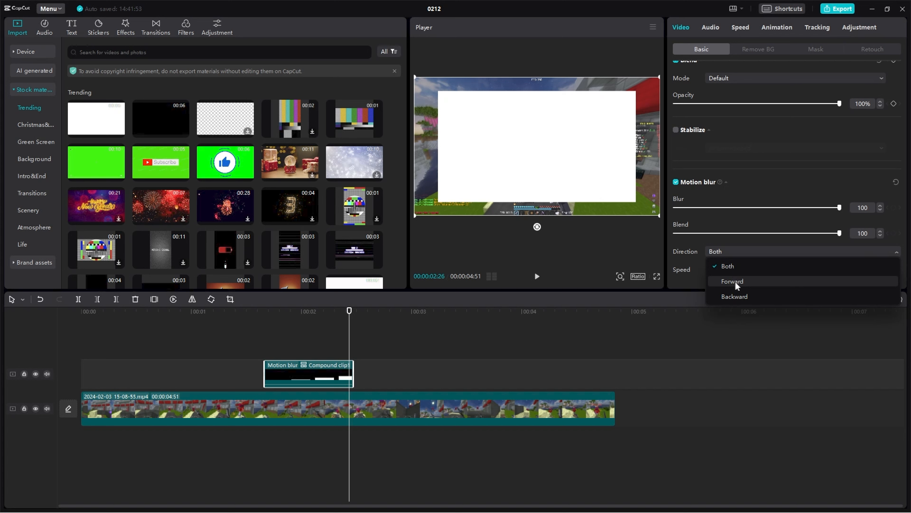
{"action": "left_click", "coordinate": [740, 283]}
{"action": "left_click", "coordinate": [726, 270]}
{"action": "left_click", "coordinate": [729, 299]}
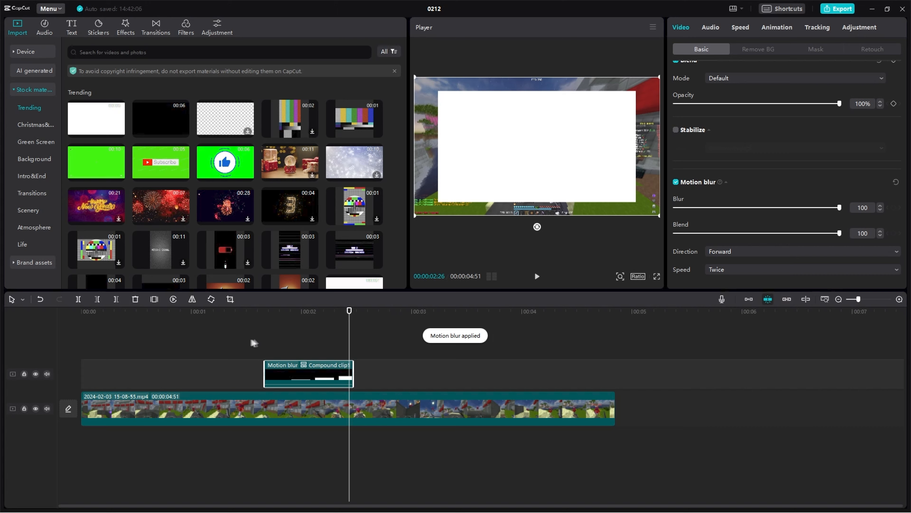
Step: Replay the compound clip's entrance several times to examine the forward, twice-speed motion blur
{"action": "left_click", "coordinate": [248, 344]}
{"action": "key", "text": "space"}
{"action": "mouse_move", "coordinate": [248, 344]}
{"action": "left_mouse_down"}
{"action": "mouse_move", "coordinate": [315, 355]}
{"action": "mouse_move", "coordinate": [249, 352]}
{"action": "left_mouse_up"}
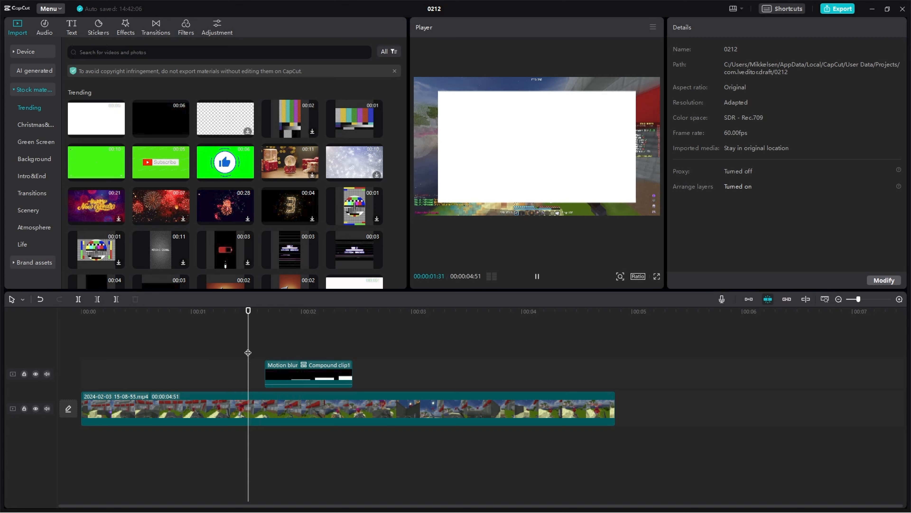
{"action": "key", "text": "space"}
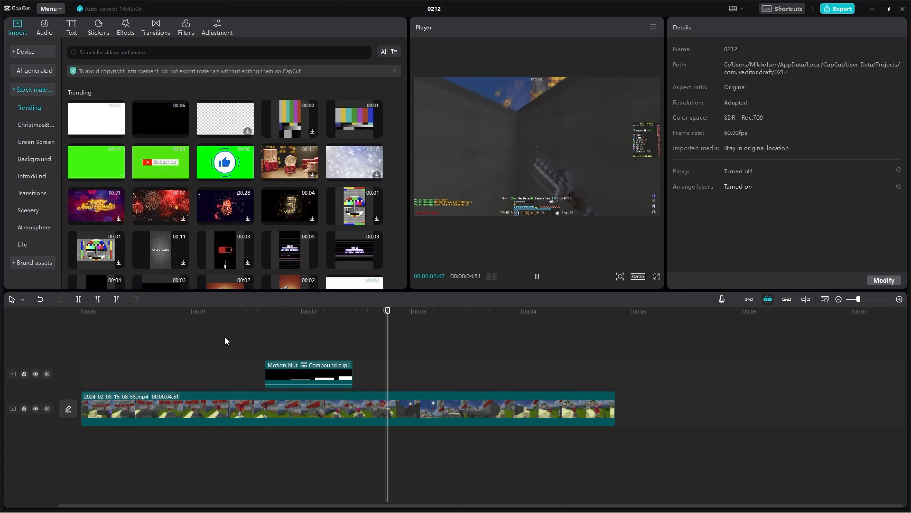
{"action": "left_click", "coordinate": [264, 341]}
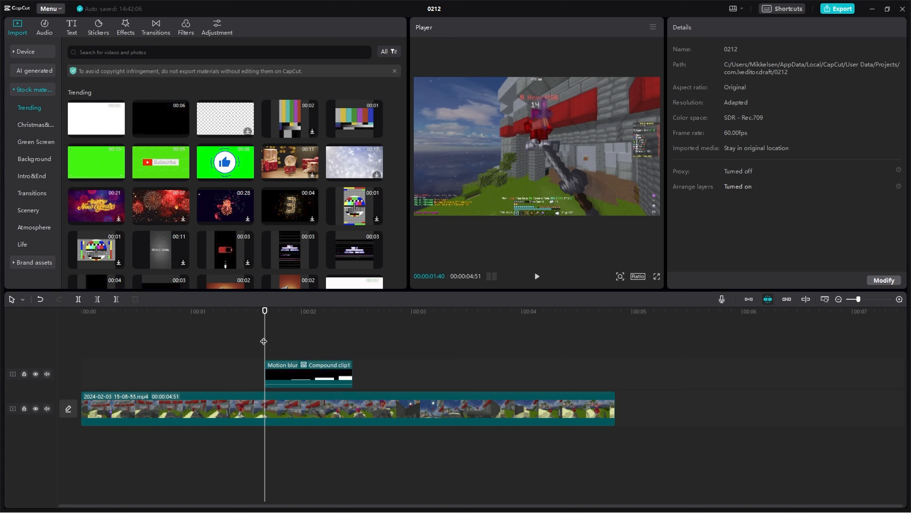
{"action": "key", "text": "space"}
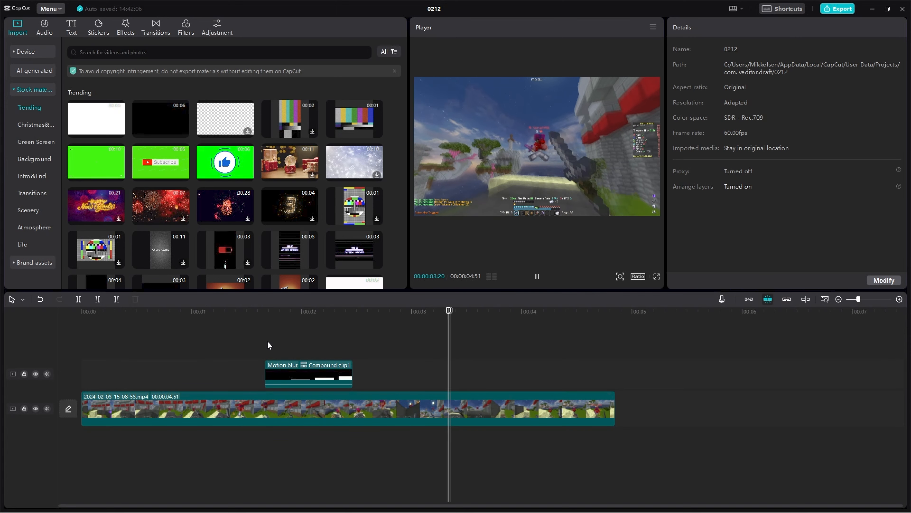
{"action": "left_click", "coordinate": [266, 346]}
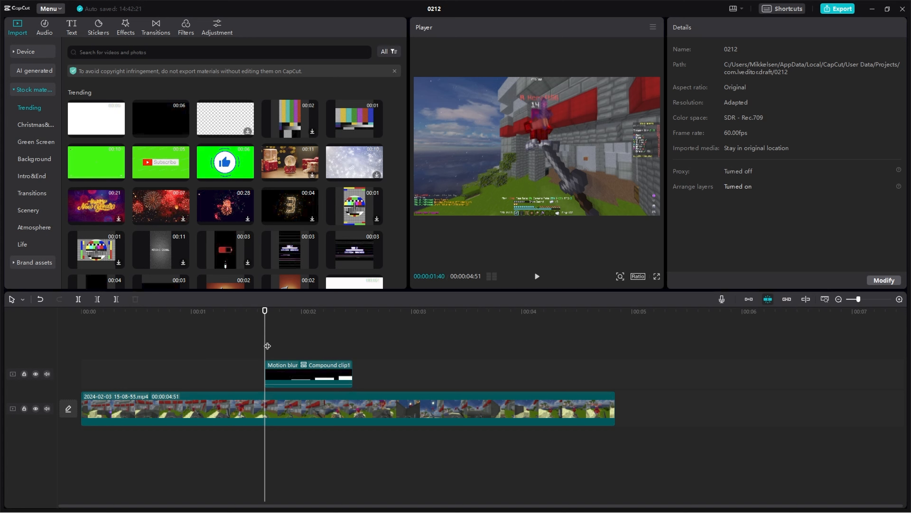
Step: Split the gameplay at 00:00:02:28, and keep only a 00:00:00:32 piece from that point, removing the compound clip
{"action": "left_click", "coordinate": [328, 352]}
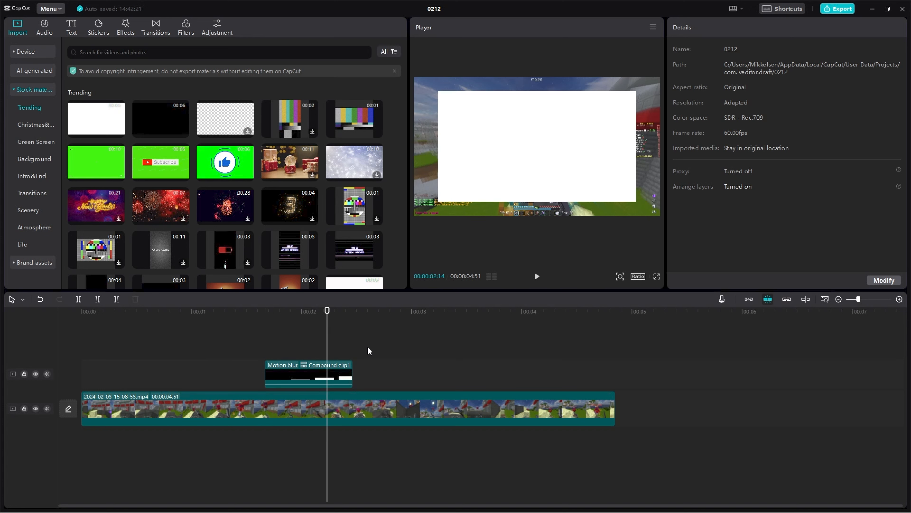
{"action": "left_click", "coordinate": [368, 350]}
{"action": "left_click_drag", "start_coordinate": [368, 350], "coordinate": [353, 355]}
{"action": "key", "text": "ctrl+b"}
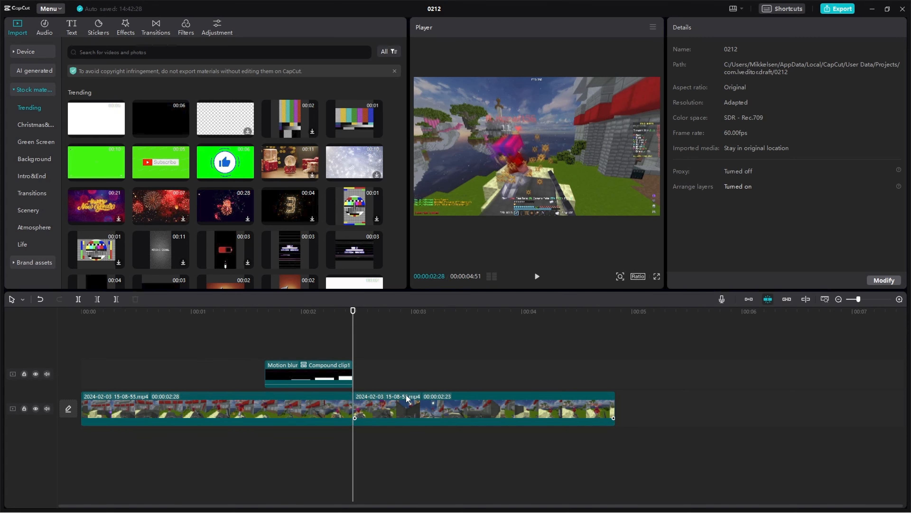
{"action": "key", "text": "space"}
{"action": "key", "text": "space"}
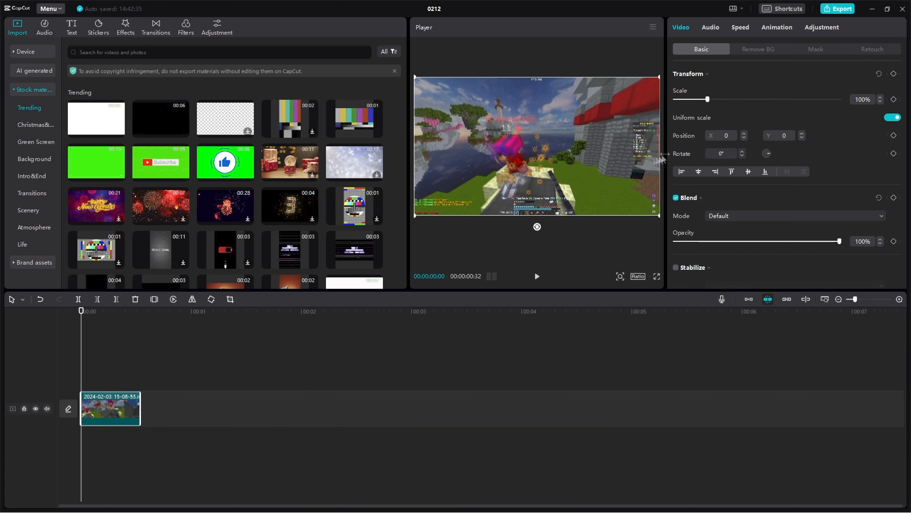
Step: Enable motion blur on the short gameplay clip with blur 44 and blend 58
{"action": "scroll", "coordinate": [714, 178], "scroll_direction": "down", "scroll_amount": 10}
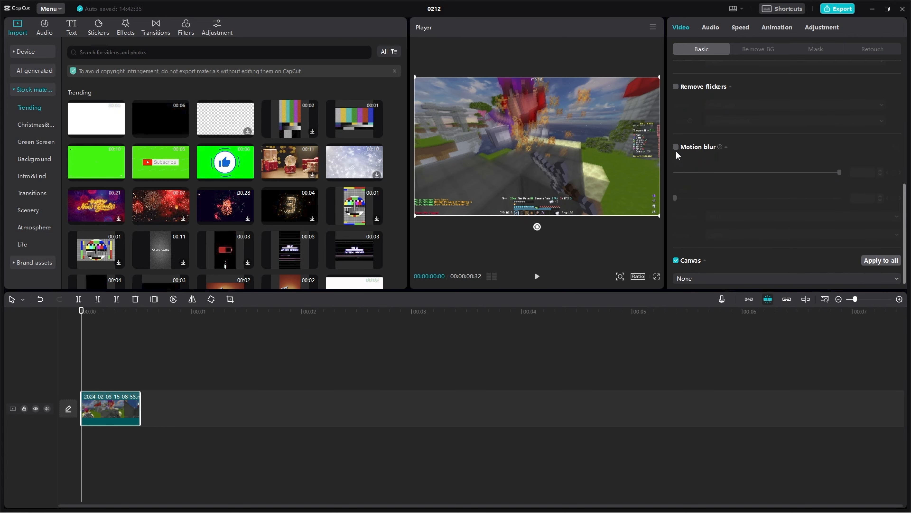
{"action": "left_click", "coordinate": [676, 147]}
{"action": "left_click_drag", "start_coordinate": [779, 172], "coordinate": [748, 174]}
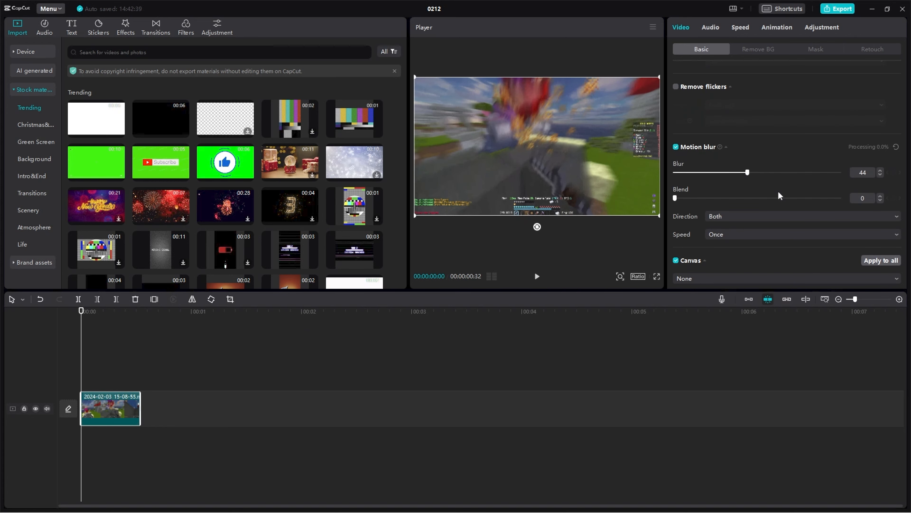
{"action": "left_click", "coordinate": [770, 197]}
{"action": "left_click", "coordinate": [101, 334]}
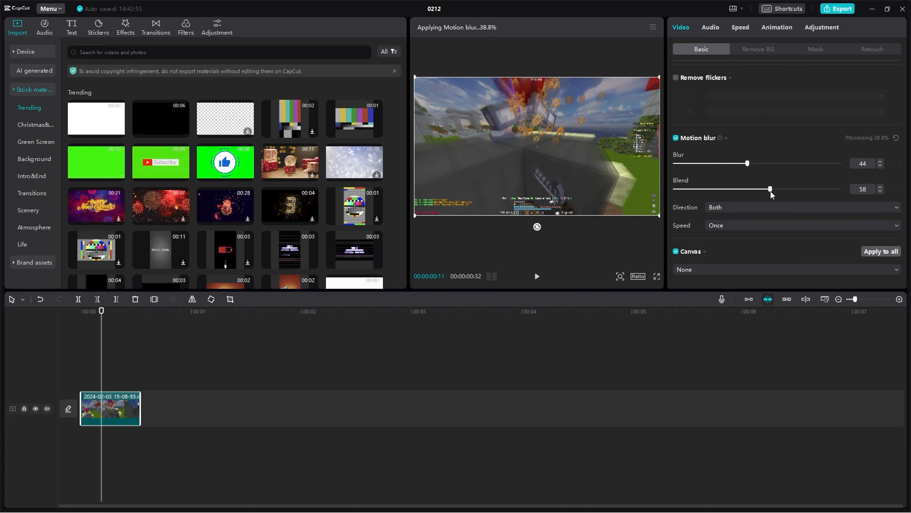
Step: Play the motion-blurred gameplay clip from its start
{"action": "left_click", "coordinate": [76, 360]}
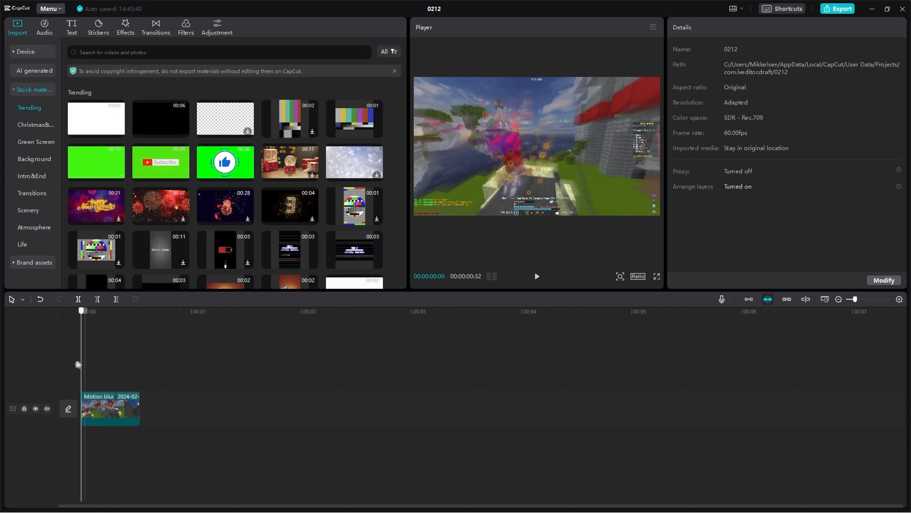
{"action": "key", "text": "space"}
{"action": "left_click", "coordinate": [78, 356]}
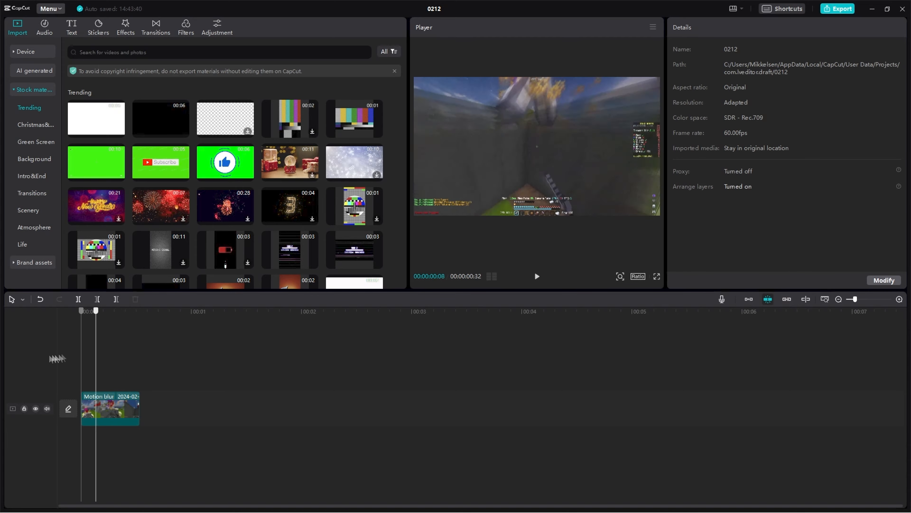
Step: Examine the motion-blurred gameplay clip in full screen, and play it through to its end
{"action": "left_click", "coordinate": [656, 276]}
{"action": "key", "text": "space"}
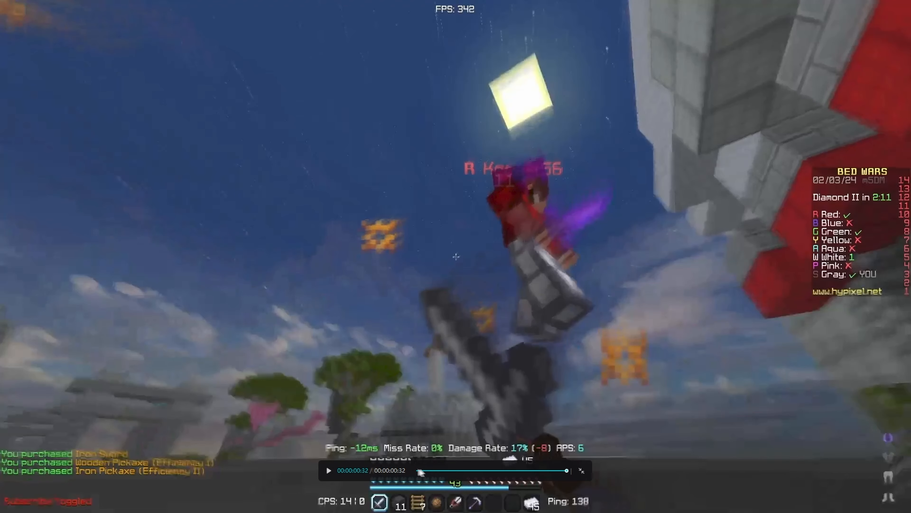
{"action": "left_click", "coordinate": [417, 470]}
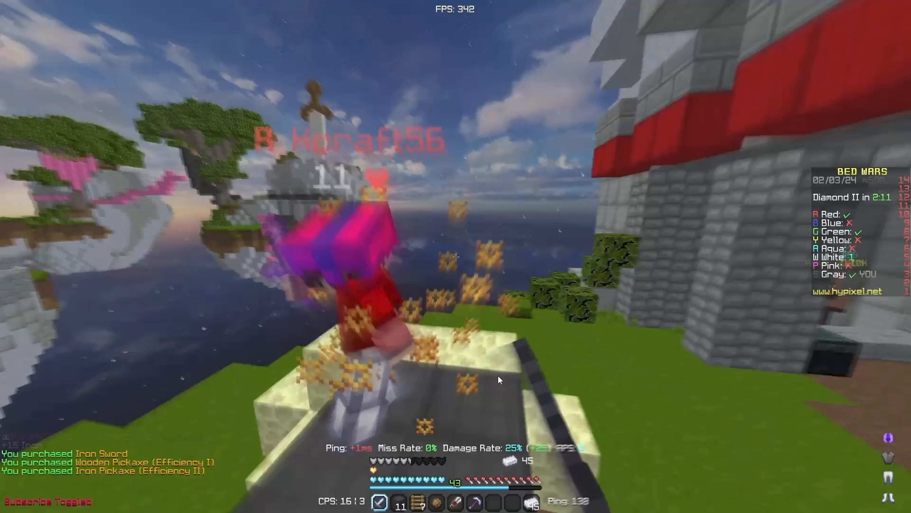
{"action": "key", "text": "Escape"}
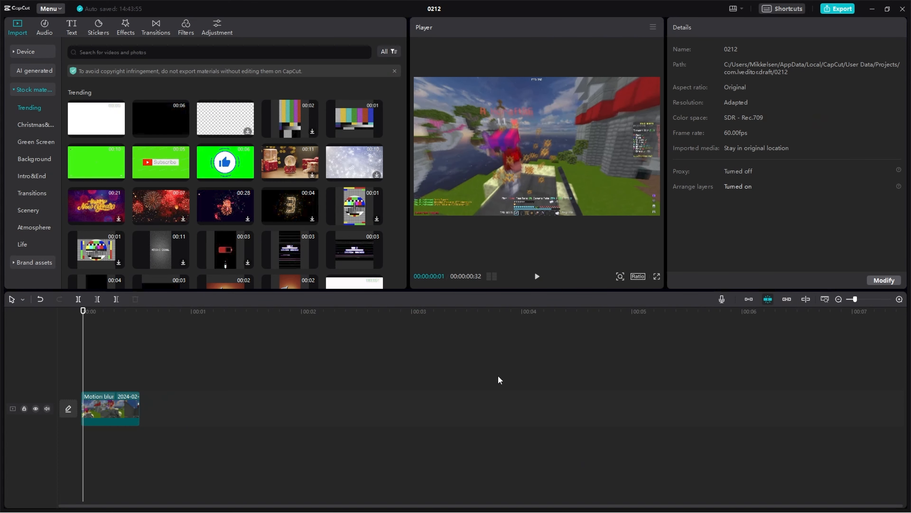
{"action": "left_click", "coordinate": [656, 276]}
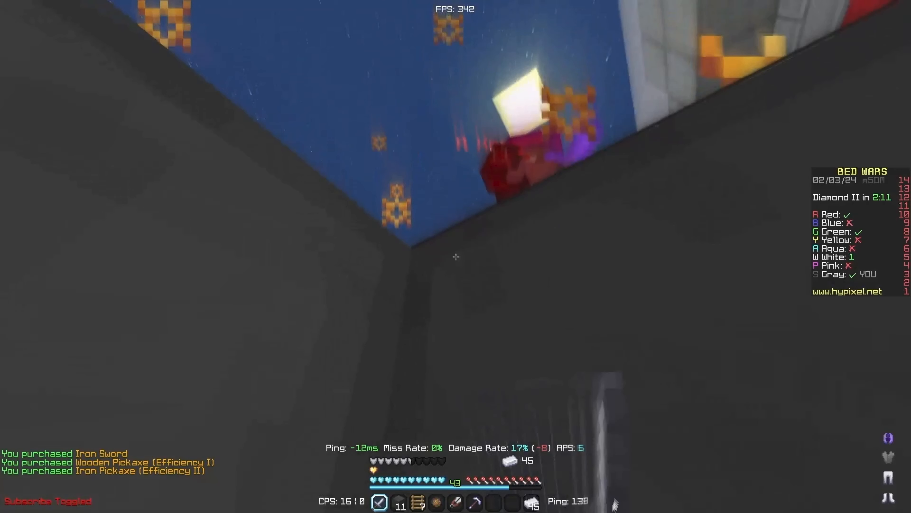
{"action": "mouse_move", "coordinate": [611, 411]}
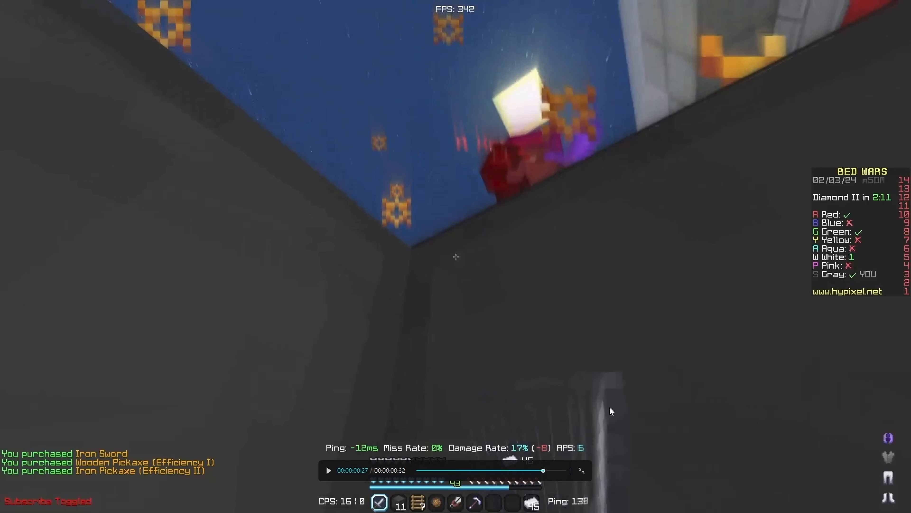
{"action": "key", "text": "Escape"}
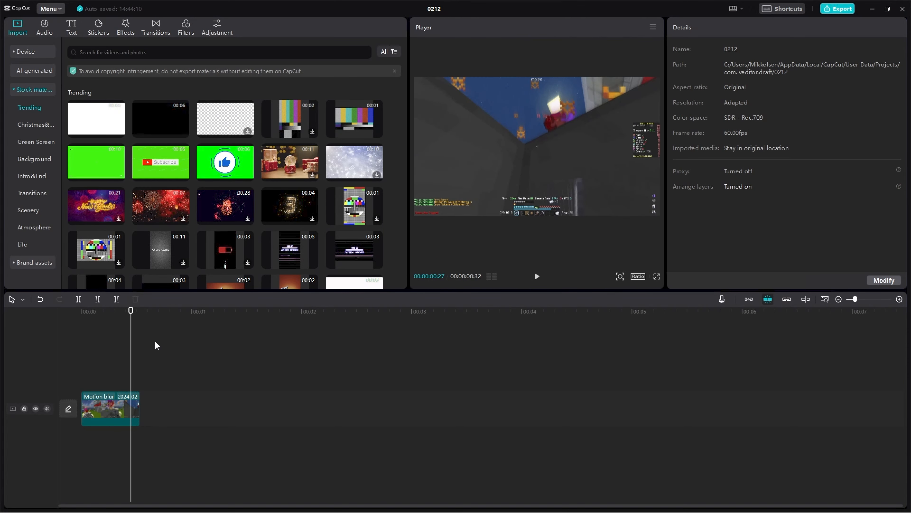
{"action": "key", "text": "space"}
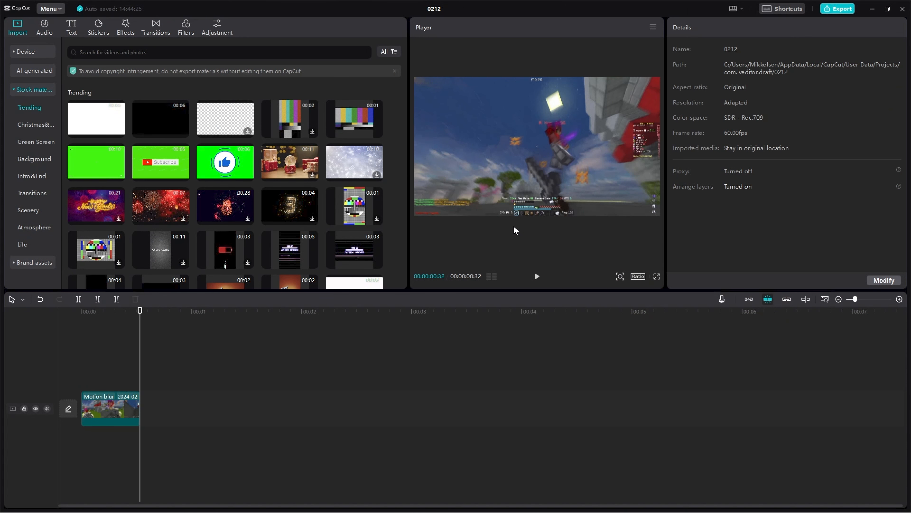
Step: Turn off motion blur on the short gameplay clip
{"action": "left_click", "coordinate": [136, 425]}
{"action": "scroll", "coordinate": [763, 230], "scroll_direction": "down", "scroll_amount": 5}
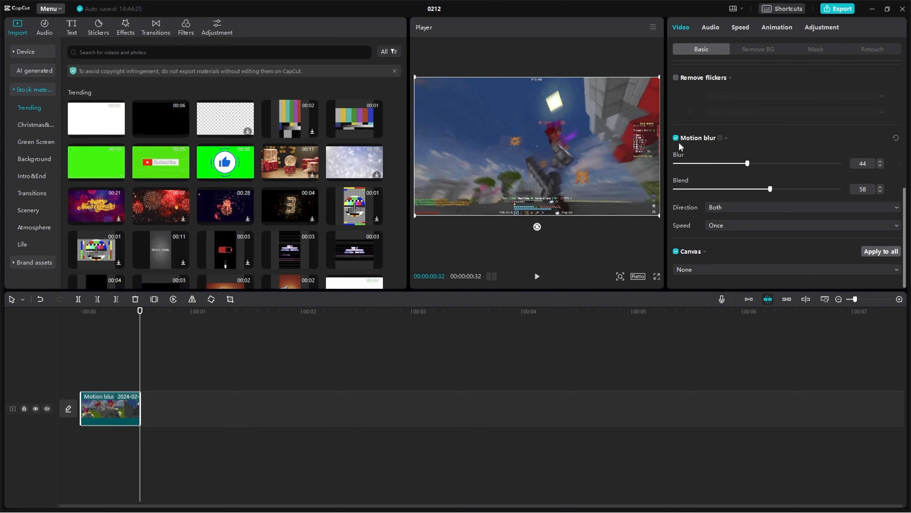
{"action": "left_click", "coordinate": [675, 139]}
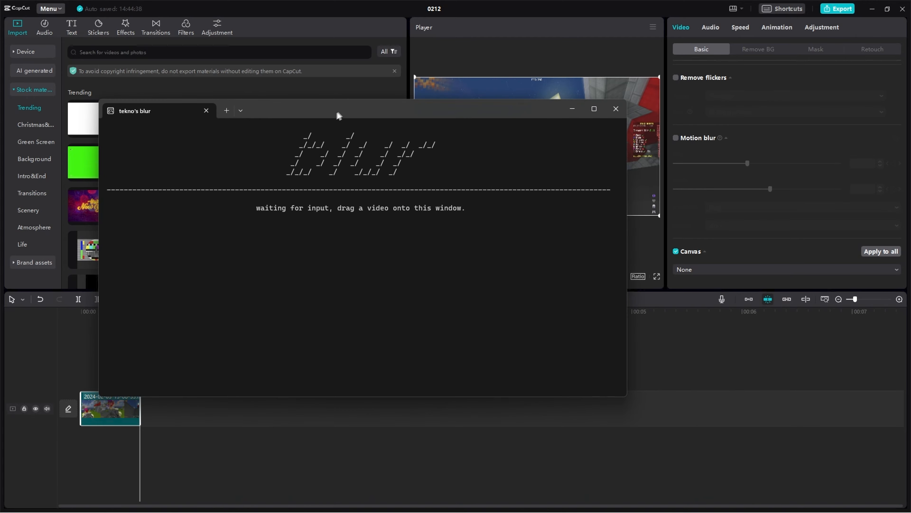
Step: Look at the tekno's blur window, and return to the video editor with the playhead at 00:00:00:00
{"action": "left_click_drag", "start_coordinate": [337, 116], "coordinate": [498, 92]}
{"action": "left_click", "coordinate": [785, 96]}
{"action": "left_click", "coordinate": [70, 361]}
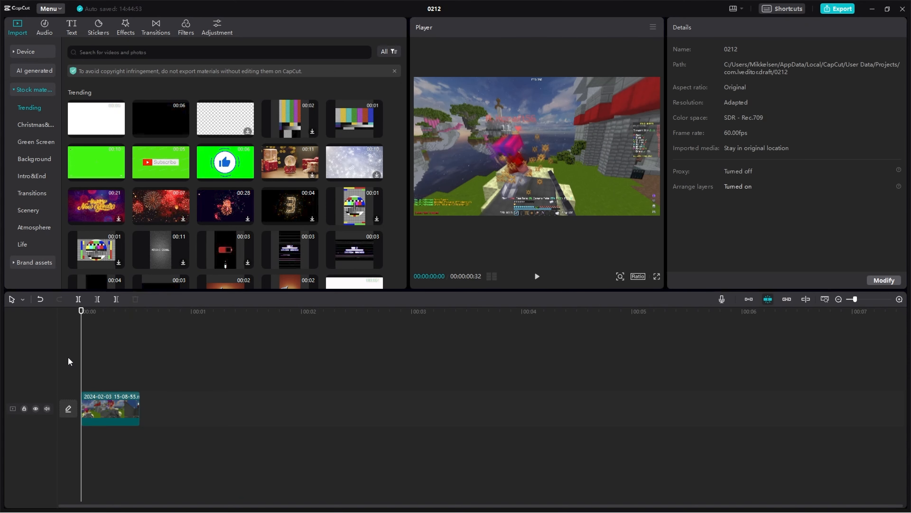